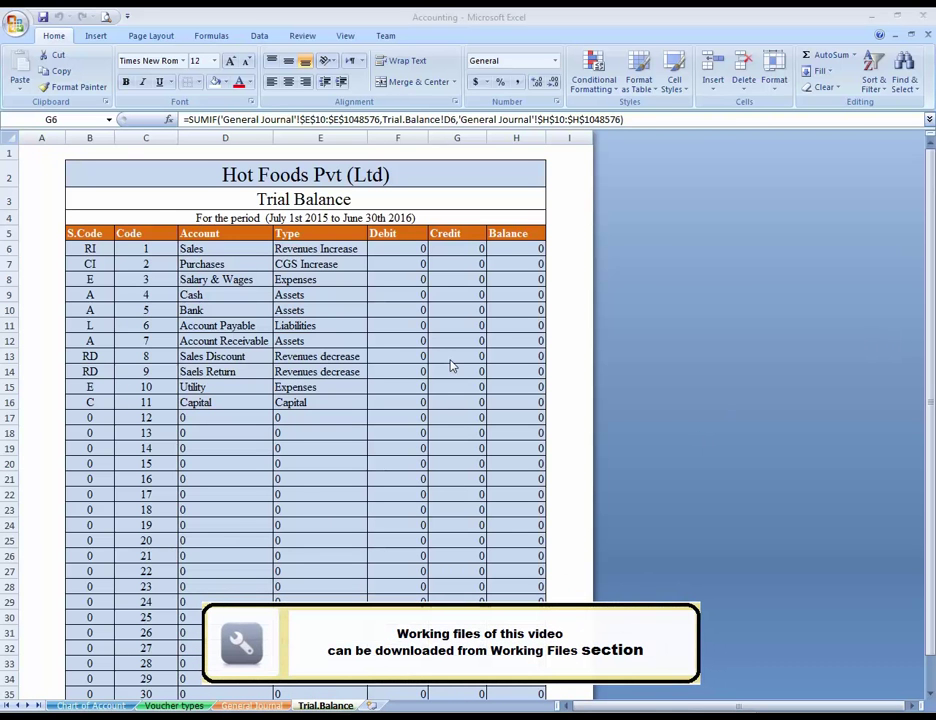
# Step: Add a blank worksheet after Trial Balance and name it Profit&Loss
pyautogui.click(405, 394)
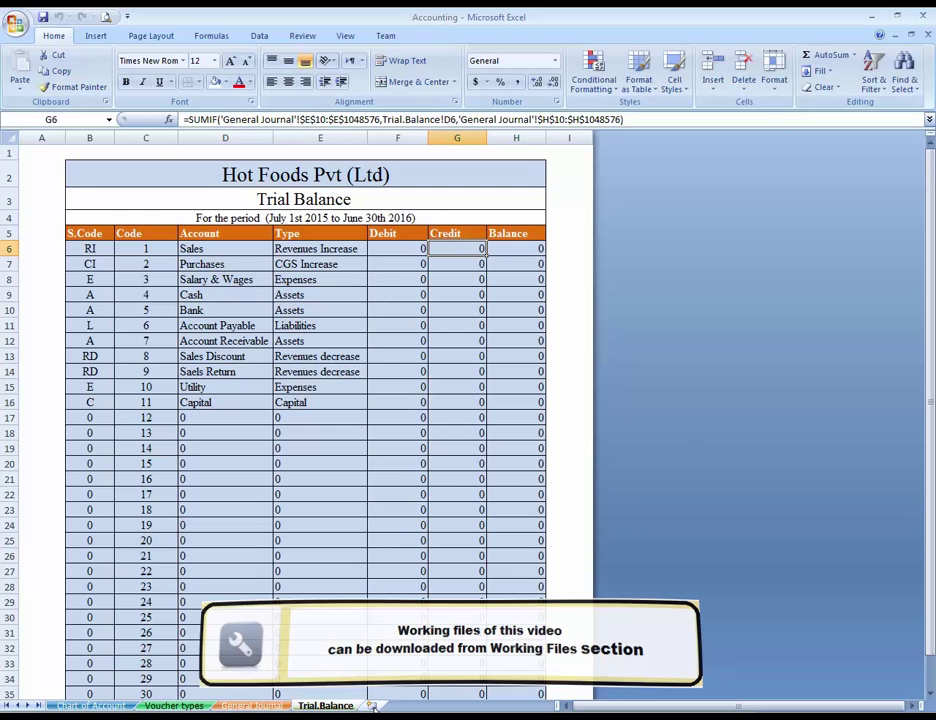
pyautogui.click(370, 706)
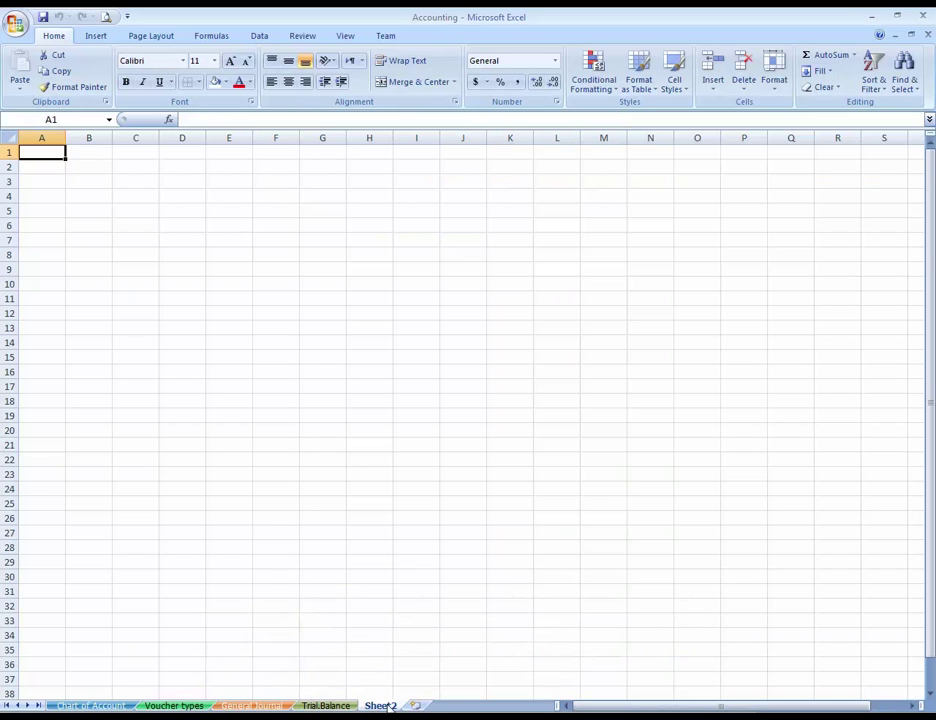
pyautogui.doubleClick(388, 706)
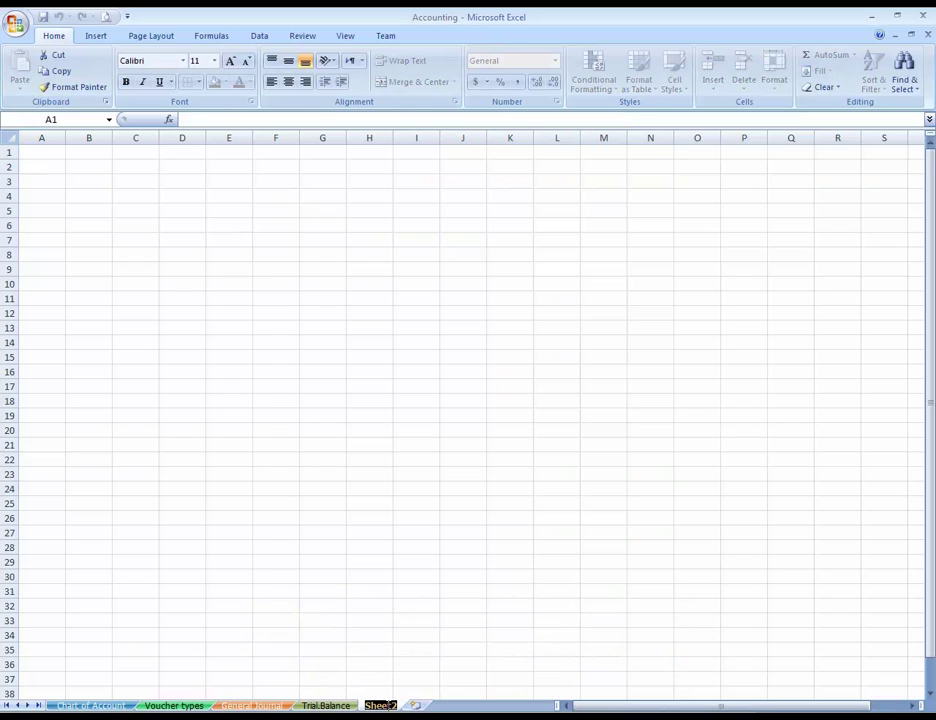
pyautogui.write('Profit&Loss')
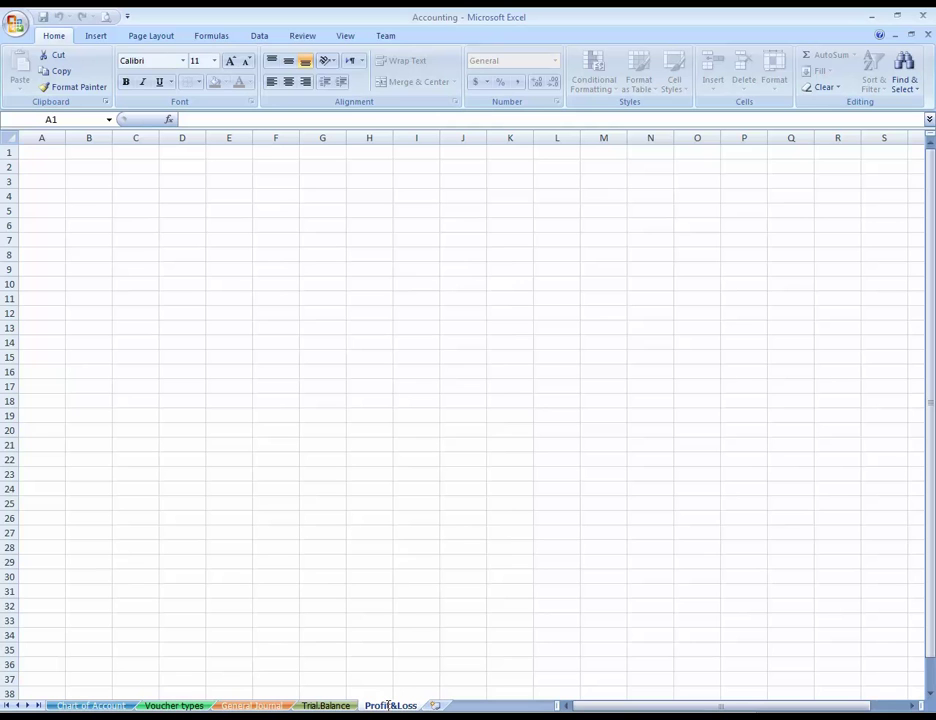
pyautogui.press('Return')
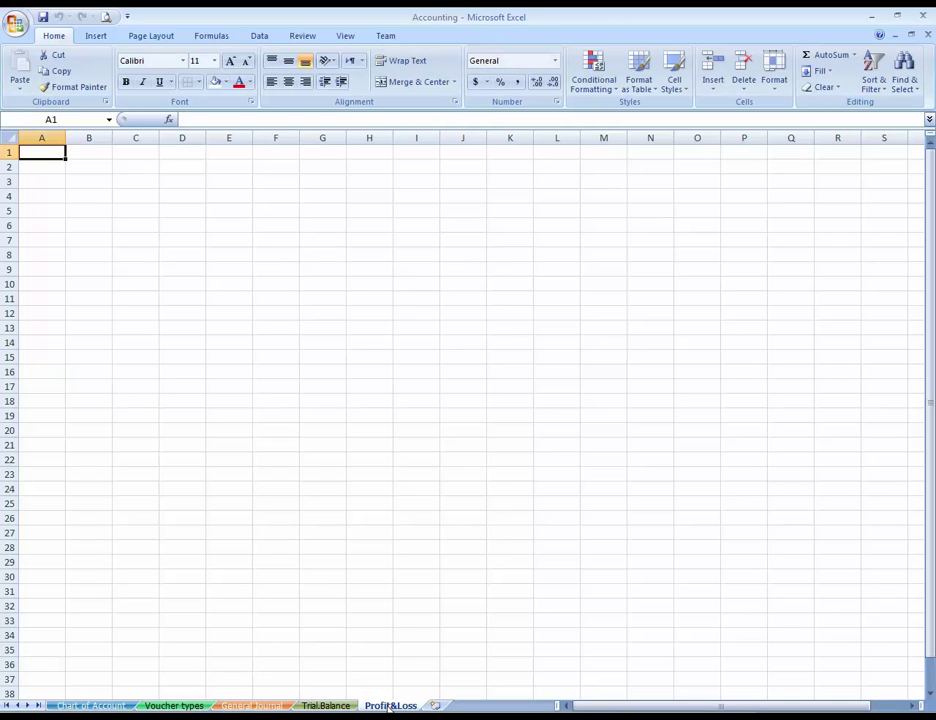
pyautogui.press('Right')
pyautogui.press('Left')
# Step: Enter the title PROFIT & LOSS STATEMENT in cell B1
pyautogui.click(119, 178)
pyautogui.press('Left')
pyautogui.press('Left')
pyautogui.press('Up')
pyautogui.press('Up')
pyautogui.press('Right')
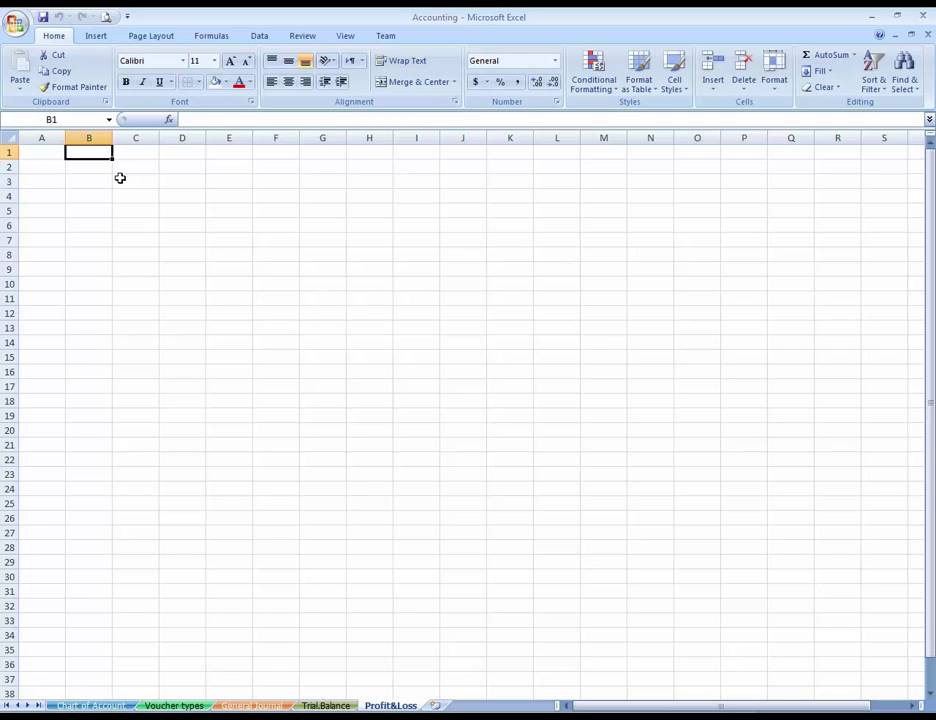
pyautogui.press('F2')
pyautogui.press('Escape')
pyautogui.press('Left')
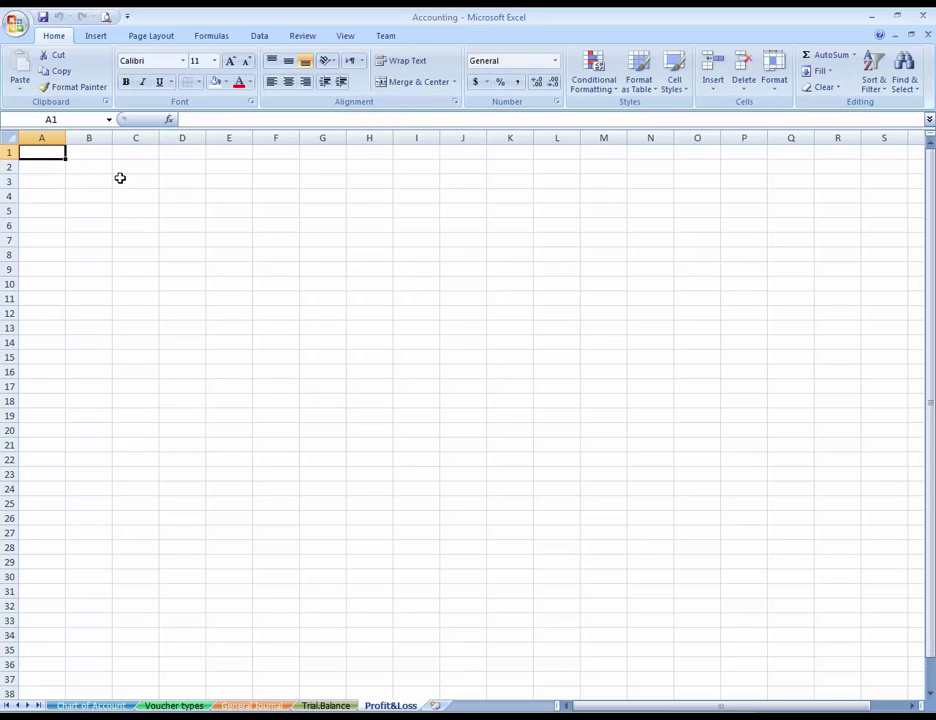
pyautogui.press('Right')
pyautogui.write('pro')
pyautogui.press('BackSpace')
pyautogui.press('BackSpace')
pyautogui.press('BackSpace')
pyautogui.write('PROFIT ')
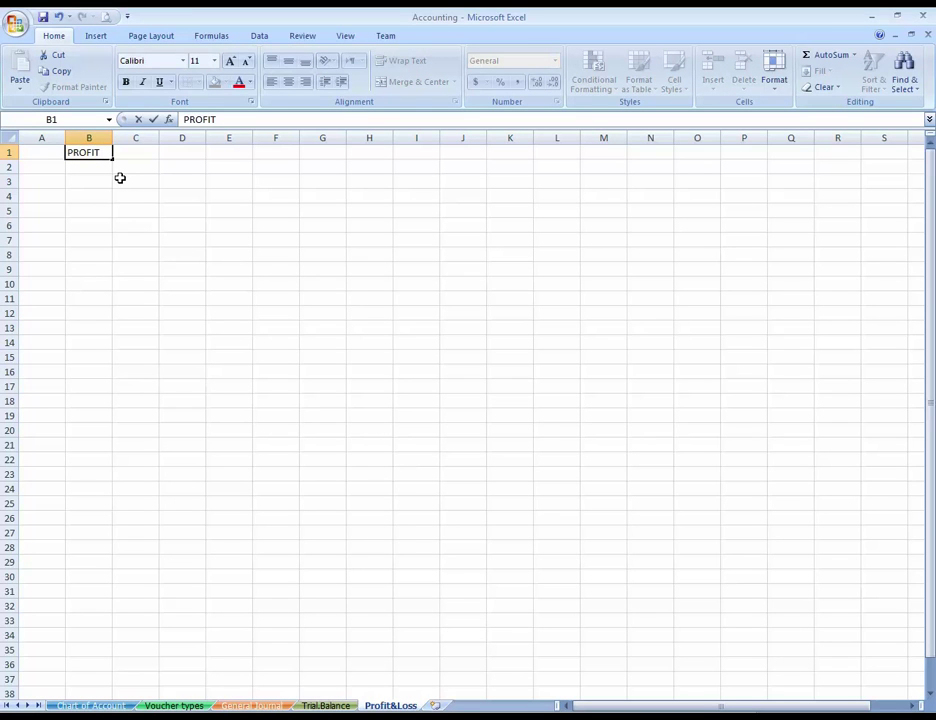
pyautogui.write('& LOSSS')
pyautogui.press('BackSpace')
pyautogui.write('STATEMENT')
pyautogui.press('Return')
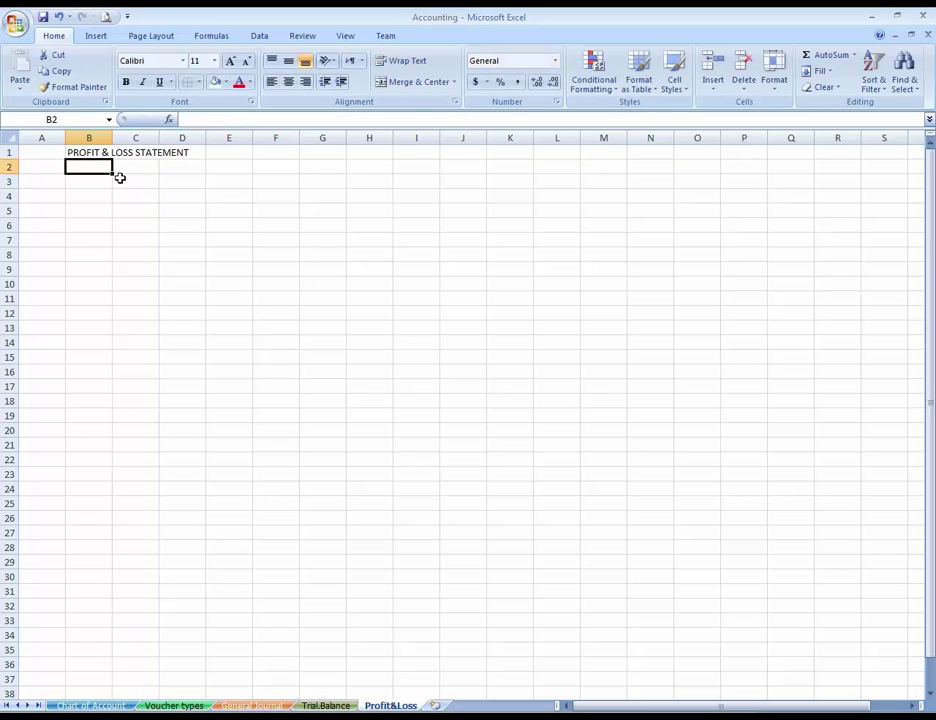
# Step: Underline the title, merge and centre it across row 1, and enlarge its font
pyautogui.press('Up')
pyautogui.hotkey('ctrl', 'u')
pyautogui.press('Down')
pyautogui.press('Up')
pyautogui.press('Left')
pyautogui.hotkey('shift', 'Right')
pyautogui.hotkey('shift', 'Right')
pyautogui.hotkey('shift', 'Right')
pyautogui.hotkey('shift', 'Right')
pyautogui.hotkey('shift', 'Right')
pyautogui.hotkey('shift', 'Right')
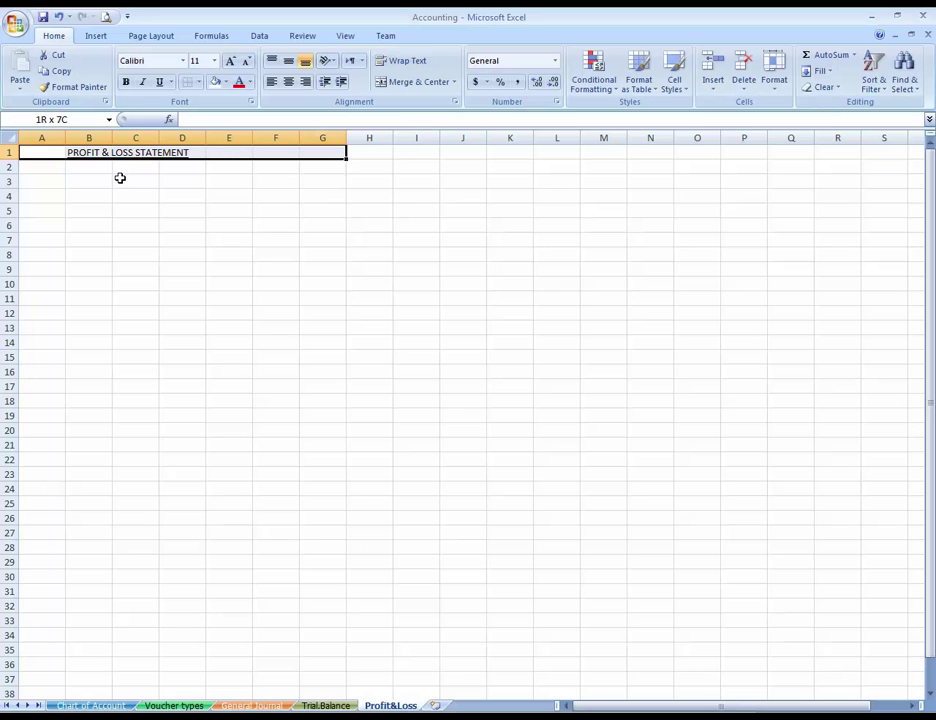
pyautogui.click(414, 84)
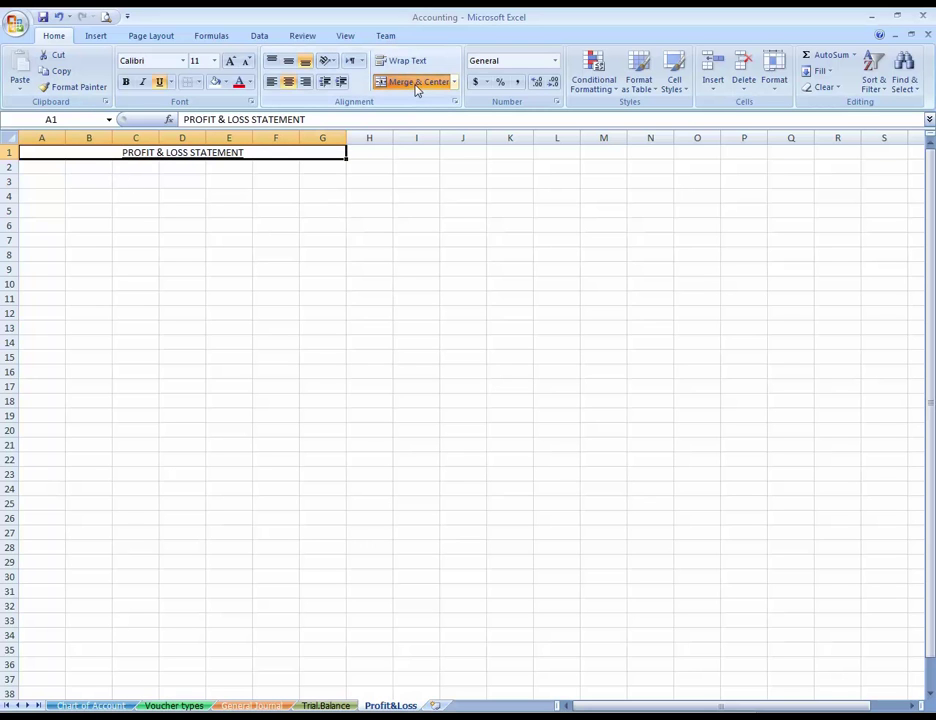
pyautogui.click(230, 60)
pyautogui.click(263, 252)
# Step: Make the title Times New Roman and bold, merged across A1:G1, in a taller row 1
pyautogui.hotkey('ctrl', 'a')
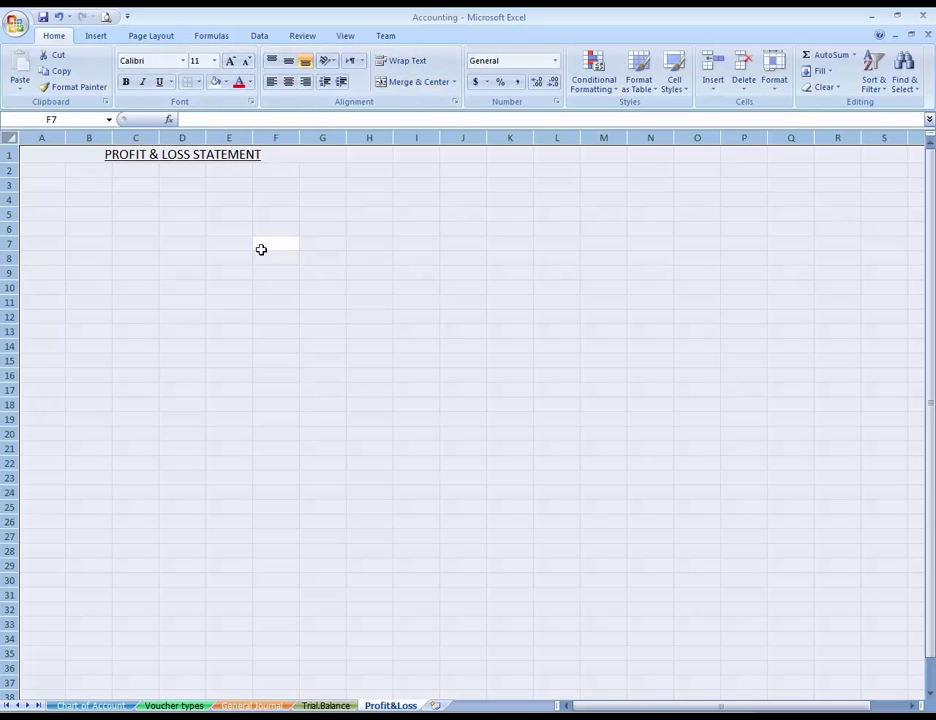
pyautogui.click(150, 60)
pyautogui.write('TahomaTimes')
pyautogui.press('Return')
pyautogui.press('Down')
pyautogui.press('Up')
pyautogui.hotkey('ctrl', 'Home')
pyautogui.hotkey('shift', 'Right')
pyautogui.hotkey('shift', 'Right')
pyautogui.hotkey('shift', 'Right')
pyautogui.hotkey('alt', 'h')
pyautogui.press('m')
pyautogui.press('c')
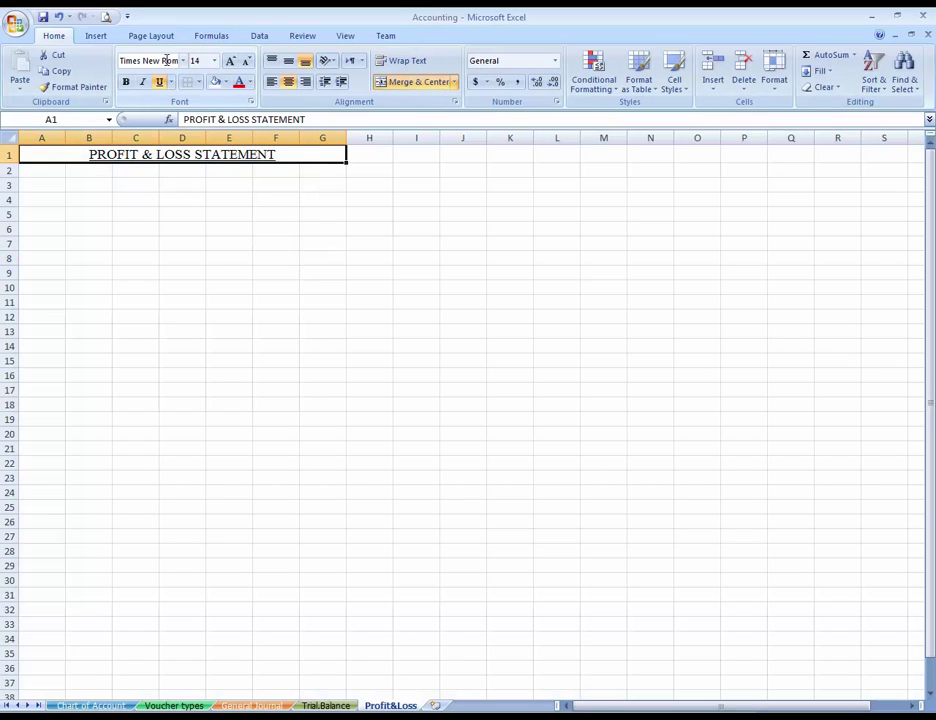
pyautogui.hotkey('ctrl', 'b')
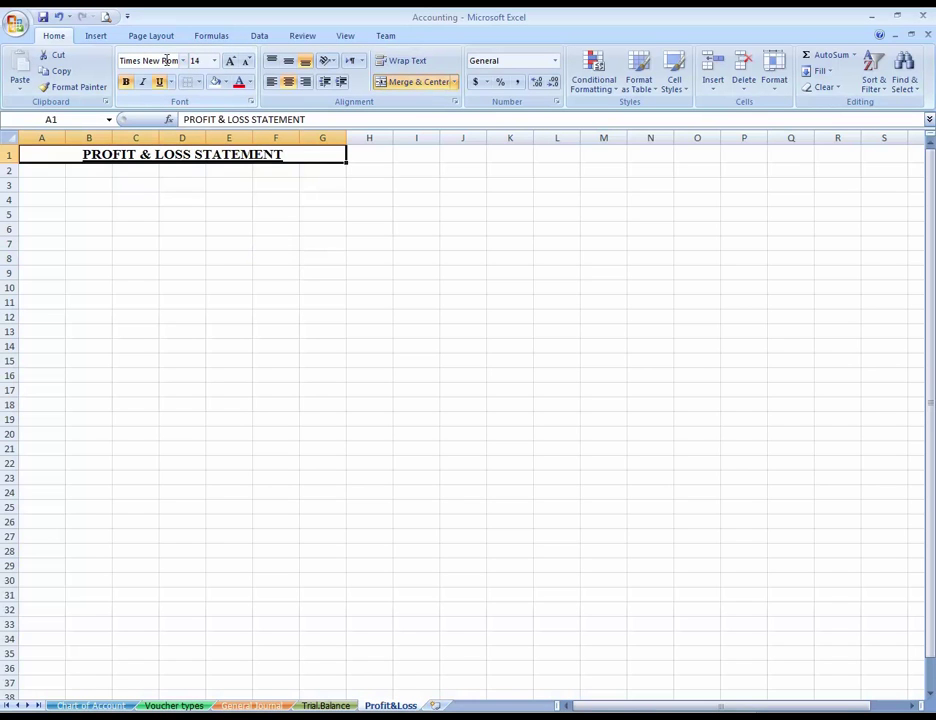
pyautogui.moveTo(12, 162); pyautogui.dragTo(12, 184)
# Step: Enter a bold SALES heading in cell B3
pyautogui.click(321, 203)
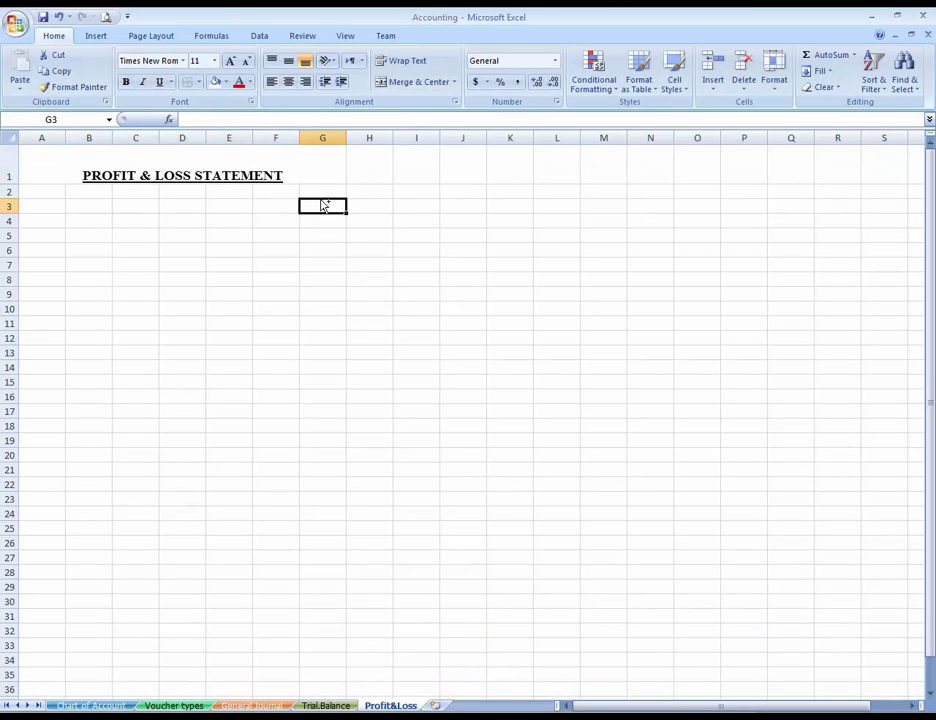
pyautogui.press('Home')
pyautogui.press('Right')
pyautogui.press('Left')
pyautogui.press('Right')
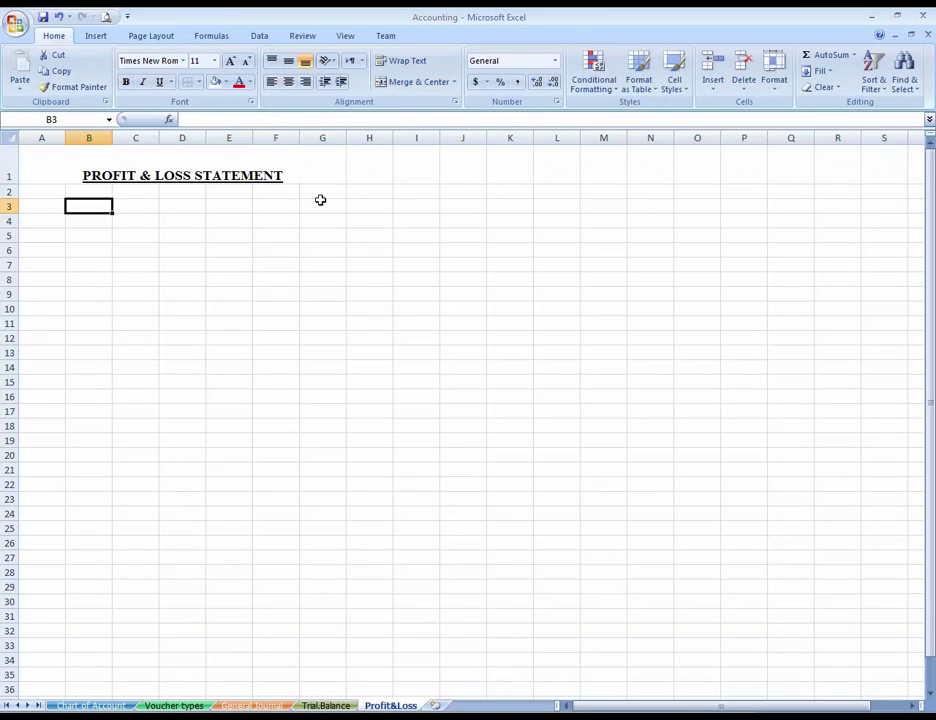
pyautogui.write('SALE')
pyautogui.press('BackSpace')
pyautogui.press('BackSpace')
pyautogui.write('LES')
pyautogui.hotkey('ctrl', 'b')
pyautogui.press('Return')
pyautogui.press('Return')
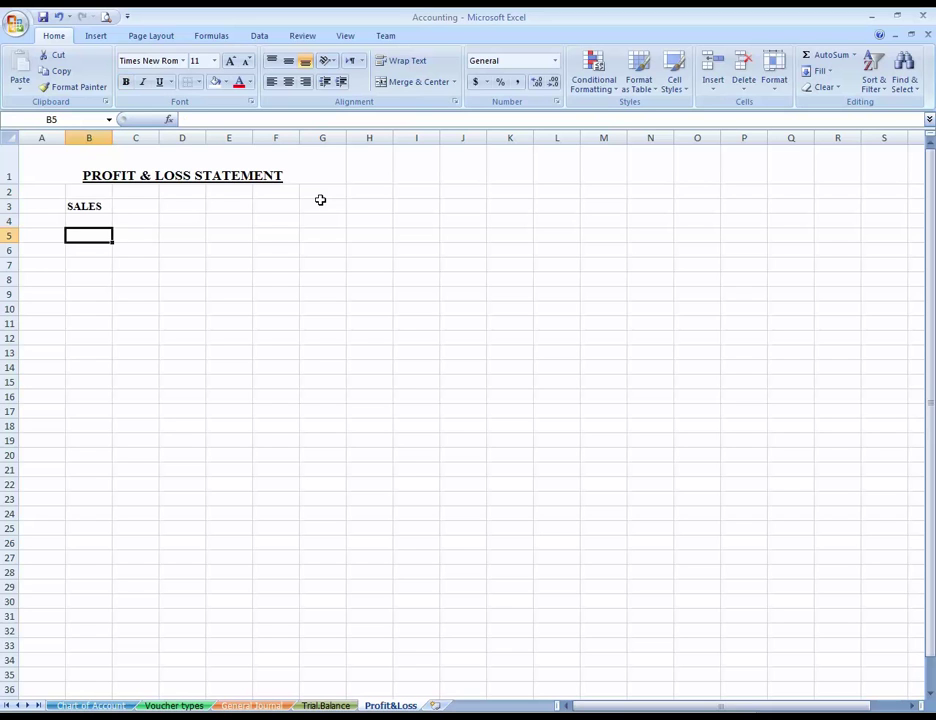
# Step: Put LESS: in A5 and SALES RETURN in B5
pyautogui.press('Left')
pyautogui.write('LES')
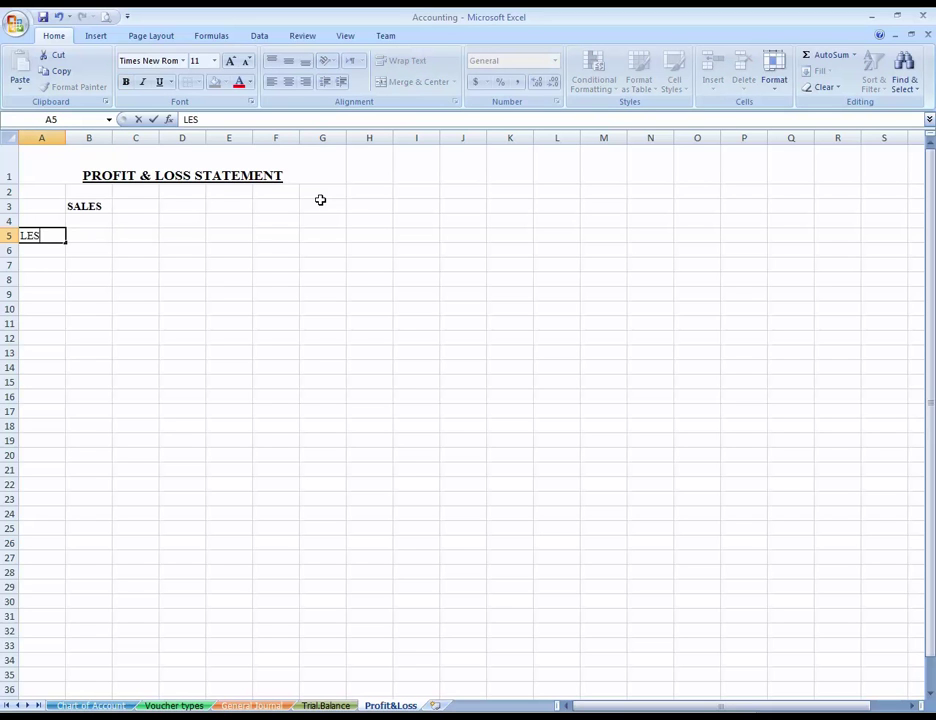
pyautogui.write('S:')
pyautogui.press('Return')
pyautogui.press('Up')
pyautogui.press('Right')
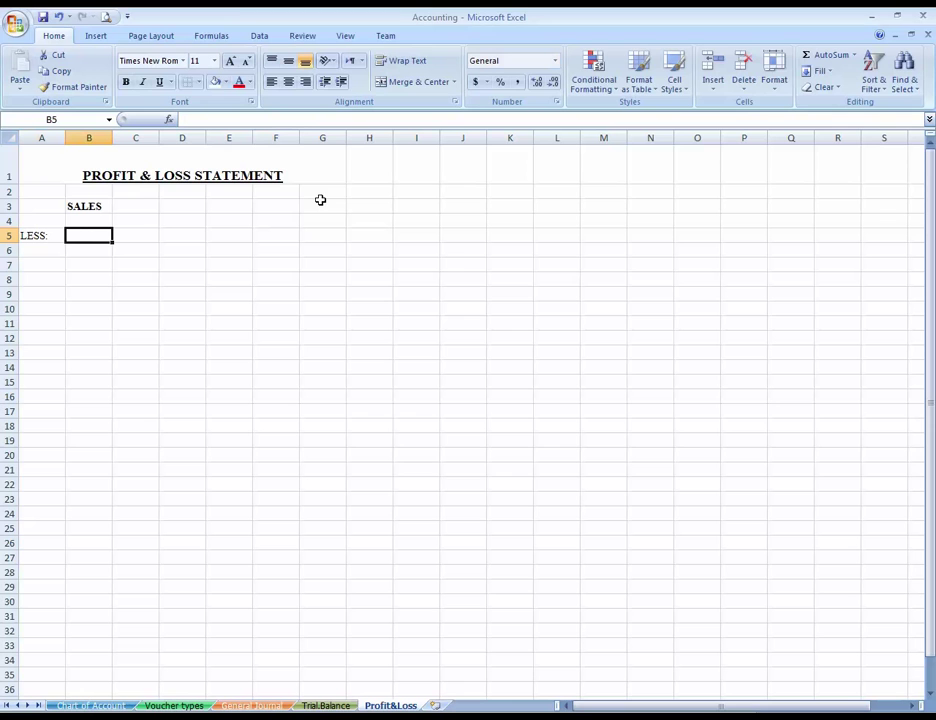
pyautogui.write('SALES')
pyautogui.press('BackSpace')
pyautogui.press('BackSpace')
pyautogui.write('LES RETURN')
pyautogui.press('Return')
# Step: Add SALES DISCOUNT in B6 and NET SALES in B7
pyautogui.press('Up')
pyautogui.press('Down')
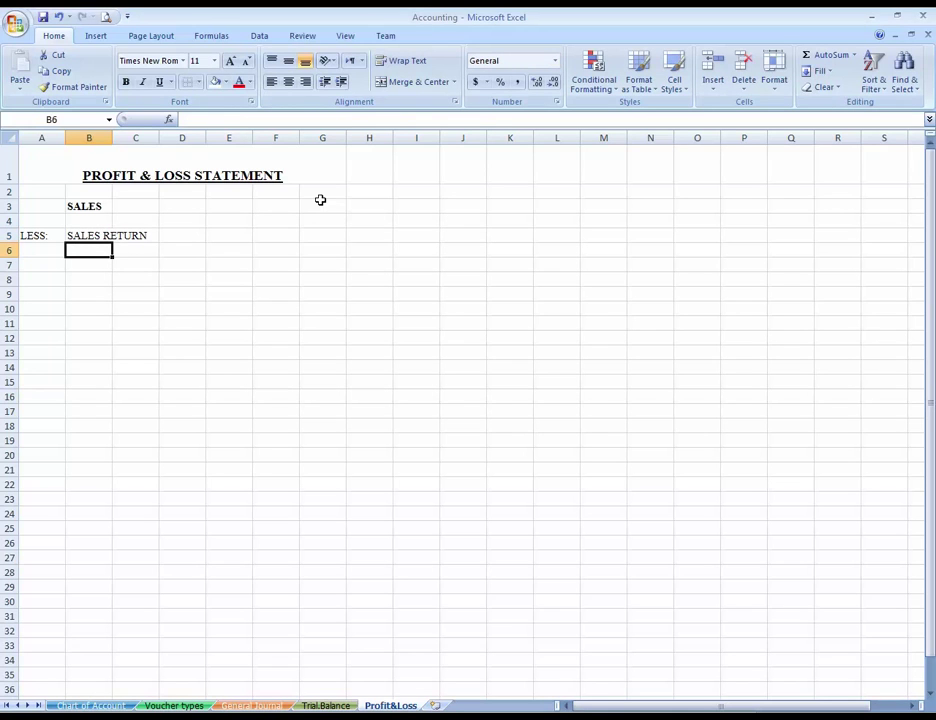
pyautogui.write('SA')
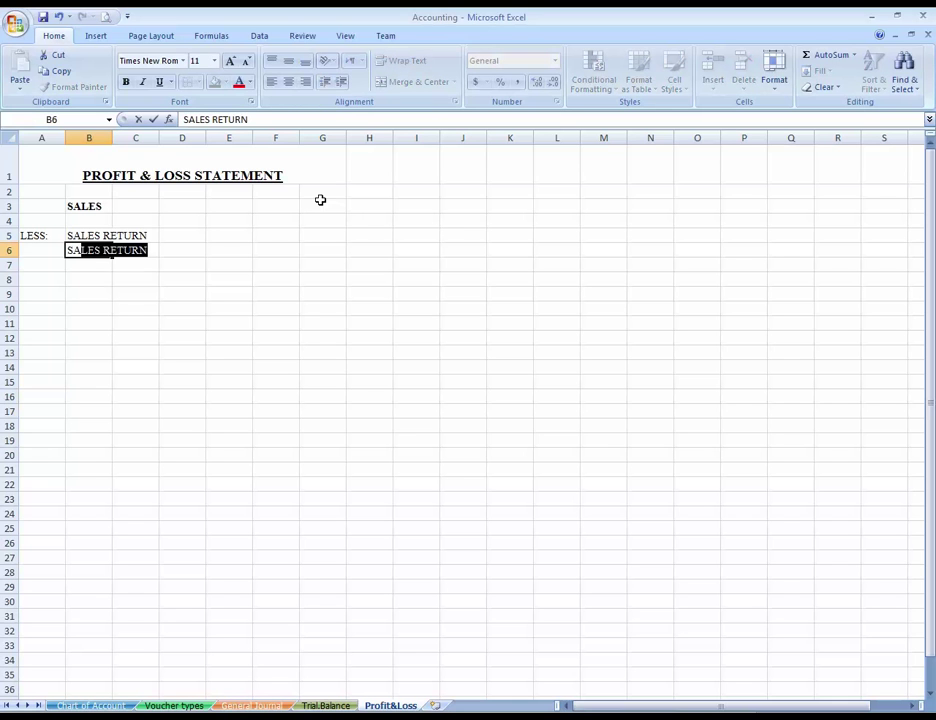
pyautogui.write('LES DIS')
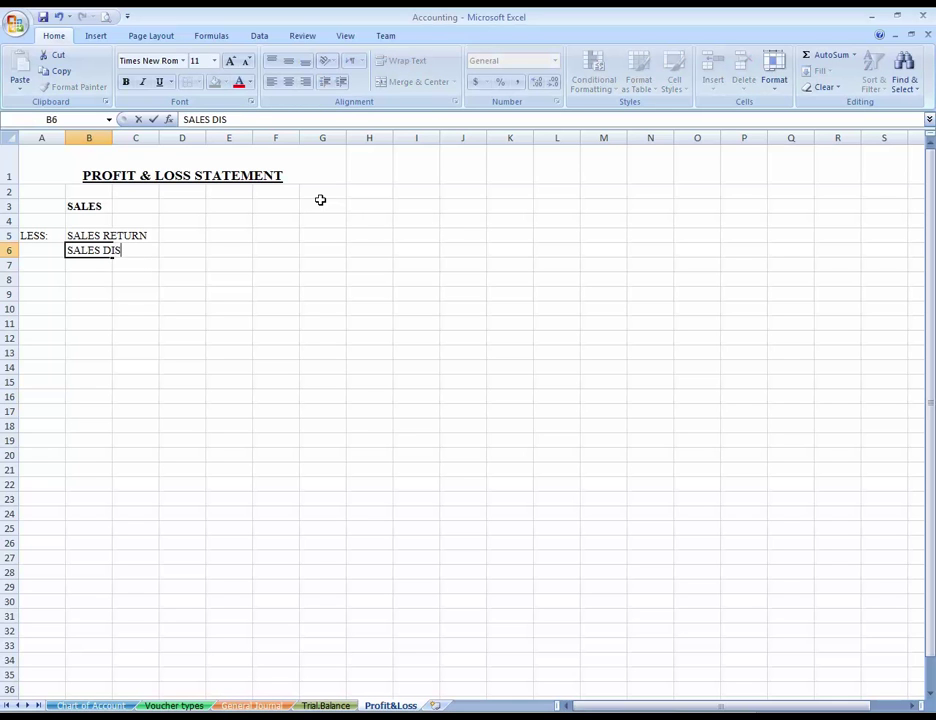
pyautogui.write('COUNT')
pyautogui.press('Return')
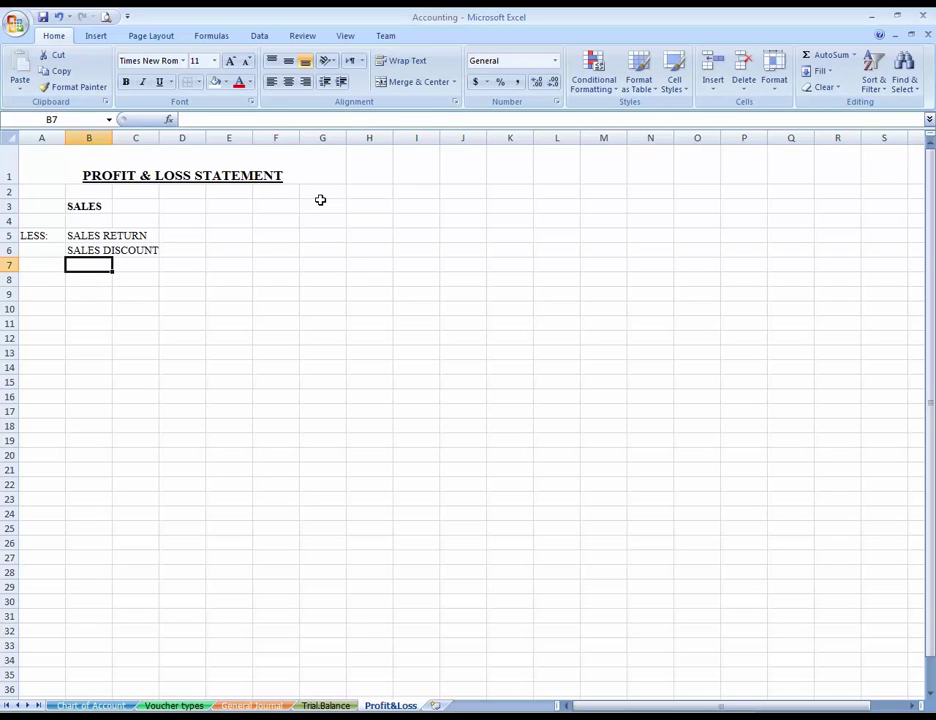
pyautogui.write('NET ')
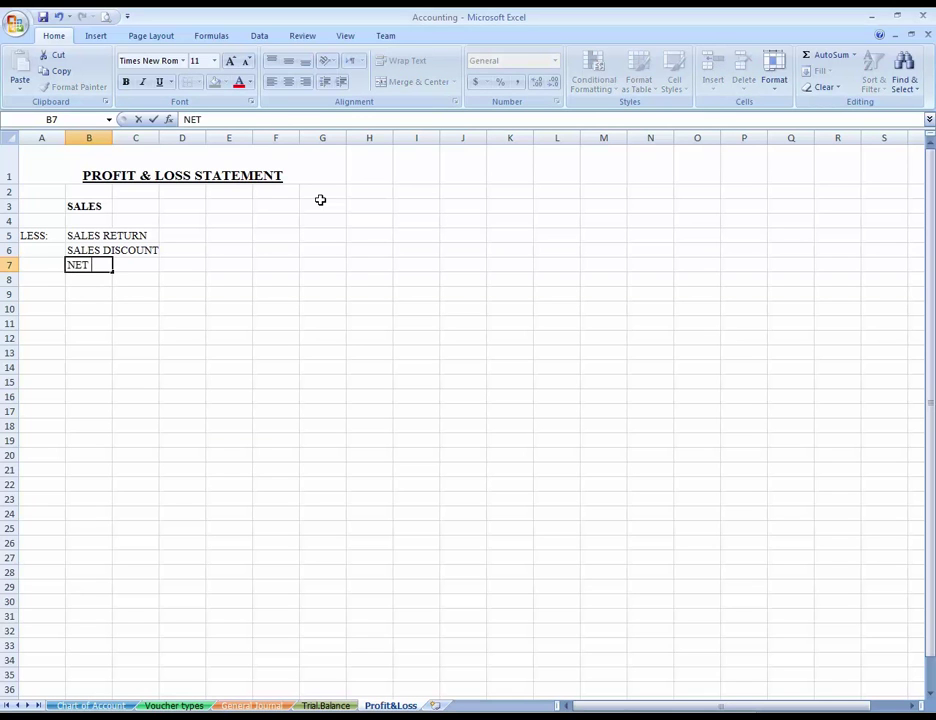
pyautogui.write('SALES')
# Step: Add a bold LESS: label in A9 and a bold COST OF GOODS SOLD heading in B9
pyautogui.press('Up')
pyautogui.press('Down')
pyautogui.press('Down')
pyautogui.press('Left')
pyautogui.press('Right')
pyautogui.press('Down')
pyautogui.press('Left')
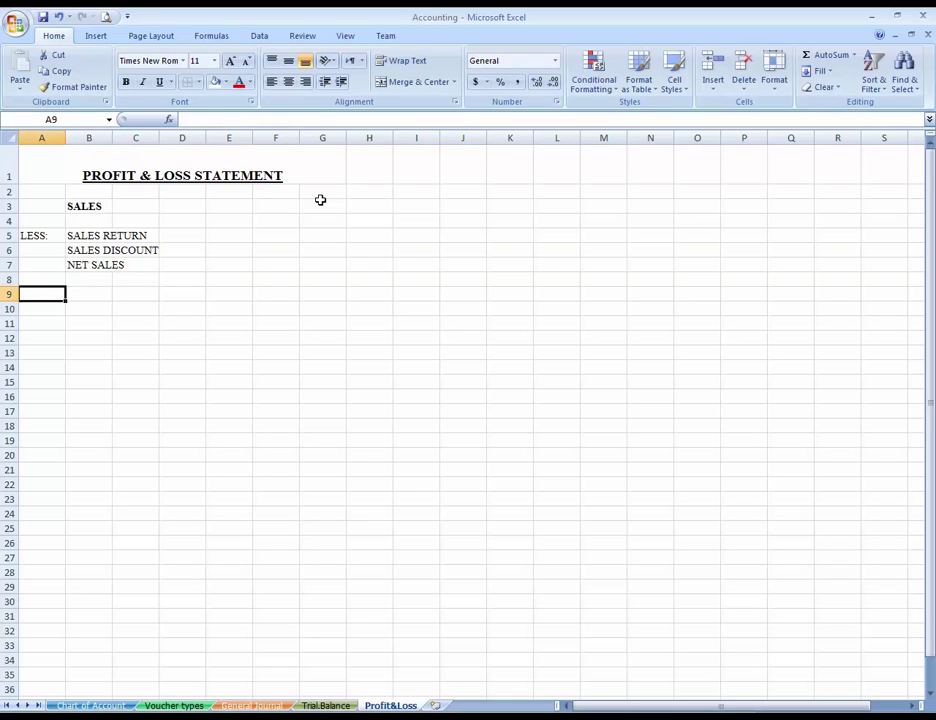
pyautogui.write('LESS:')
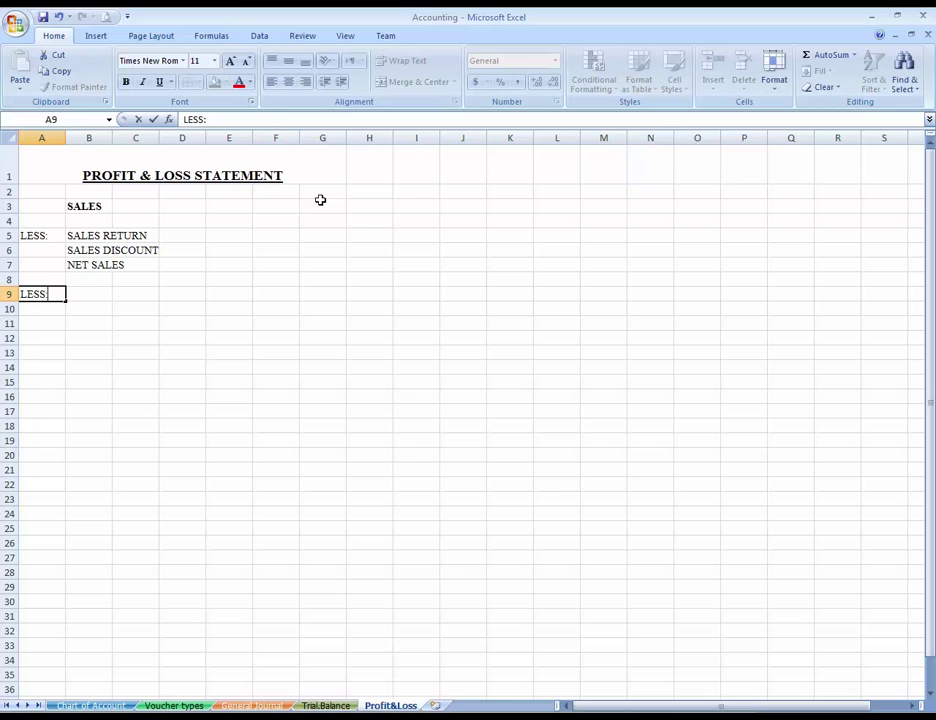
pyautogui.hotkey('ctrl', 'Return')
pyautogui.hotkey('ctrl', 'b')
pyautogui.press('Right')
pyautogui.write('COST OF GOODS SOLD')
pyautogui.hotkey('ctrl', 'Return')
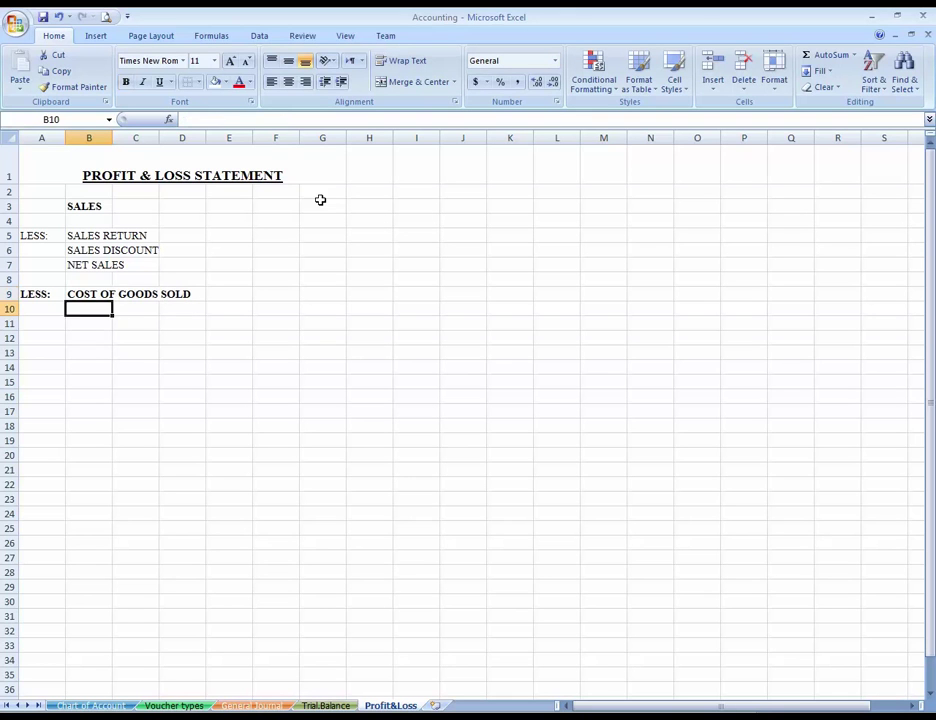
pyautogui.hotkey('ctrl', 'b')
# Step: Enter OPENING STOCK in B10, correcting the misspelling
pyautogui.press('Down')
pyautogui.write('OPENI')
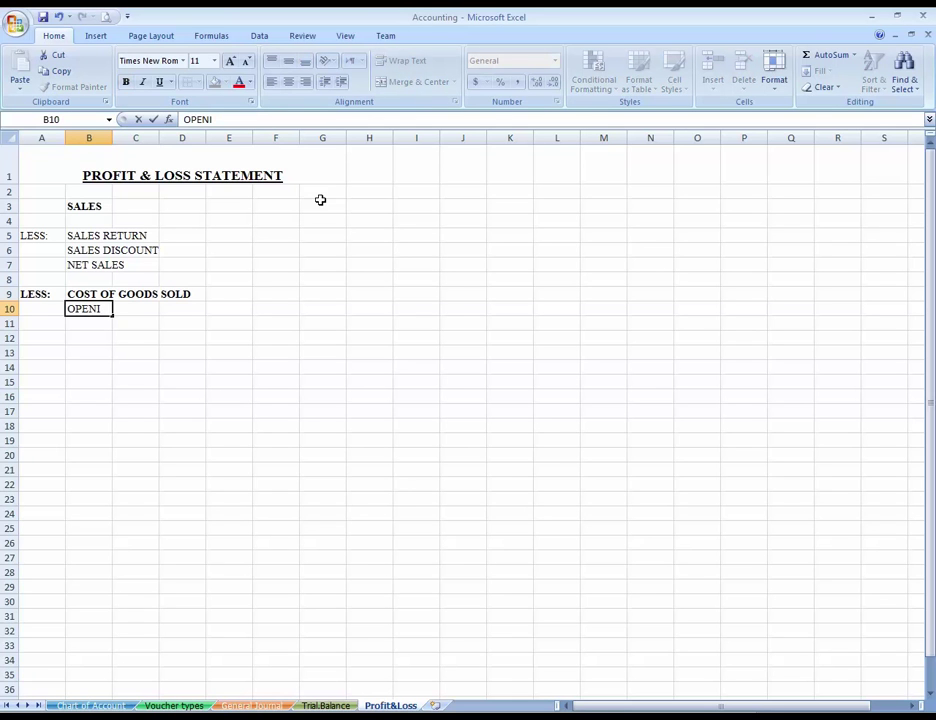
pyautogui.write('G ST')
pyautogui.press('BackSpace')
pyautogui.write('TOC')
pyautogui.write('K')
pyautogui.press('Return')
pyautogui.press('Up')
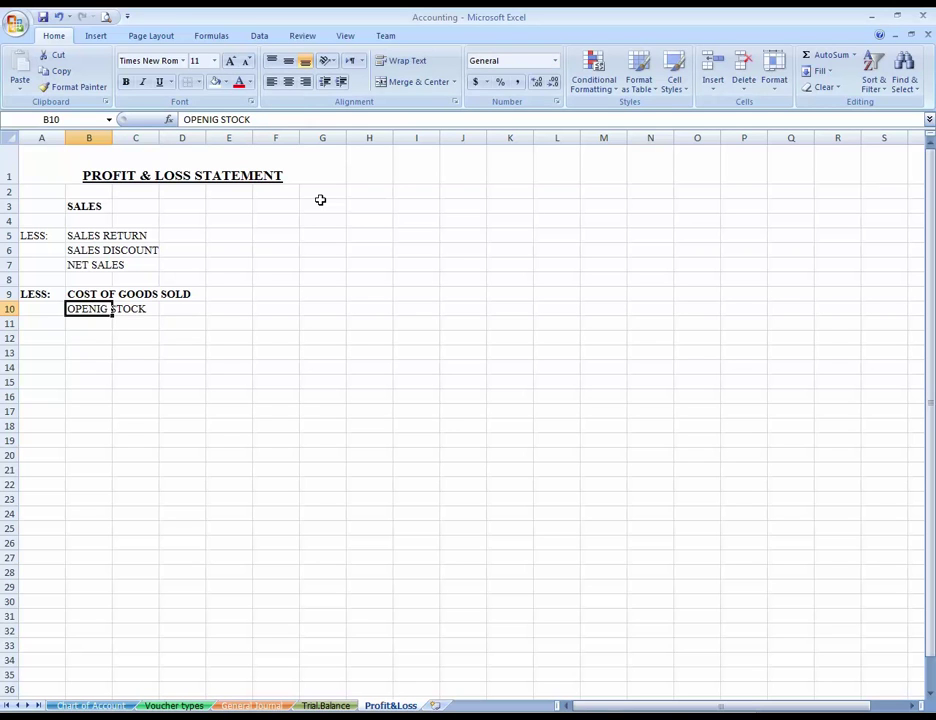
pyautogui.press('F2')
pyautogui.press('Left')
pyautogui.press('Left')
pyautogui.press('Left')
pyautogui.write('N')
pyautogui.press('Return')
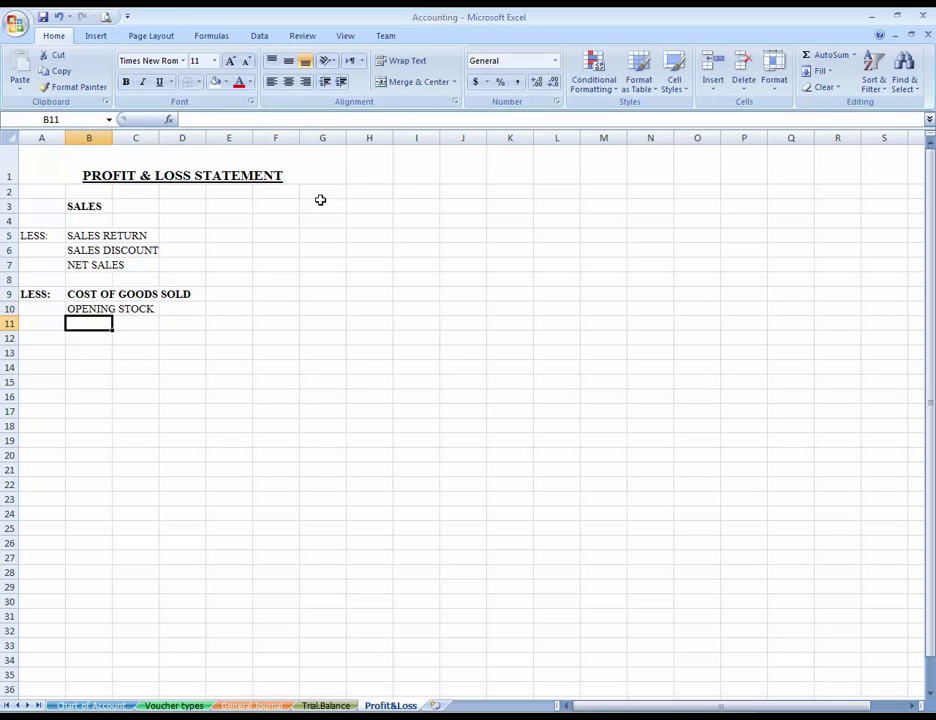
# Step: Put ADD : in A11 and PURCHASES in B11
pyautogui.press('Left')
pyautogui.write('A')
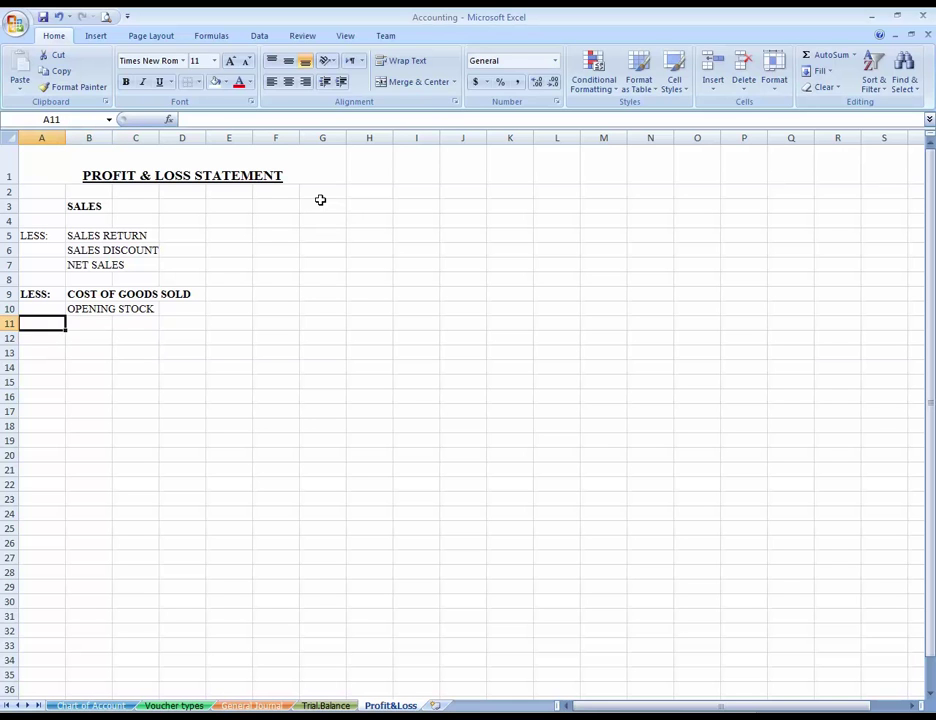
pyautogui.write('DD ')
pyautogui.write(':')
pyautogui.press('Return')
pyautogui.press('Up')
pyautogui.press('Right')
pyautogui.write('PU')
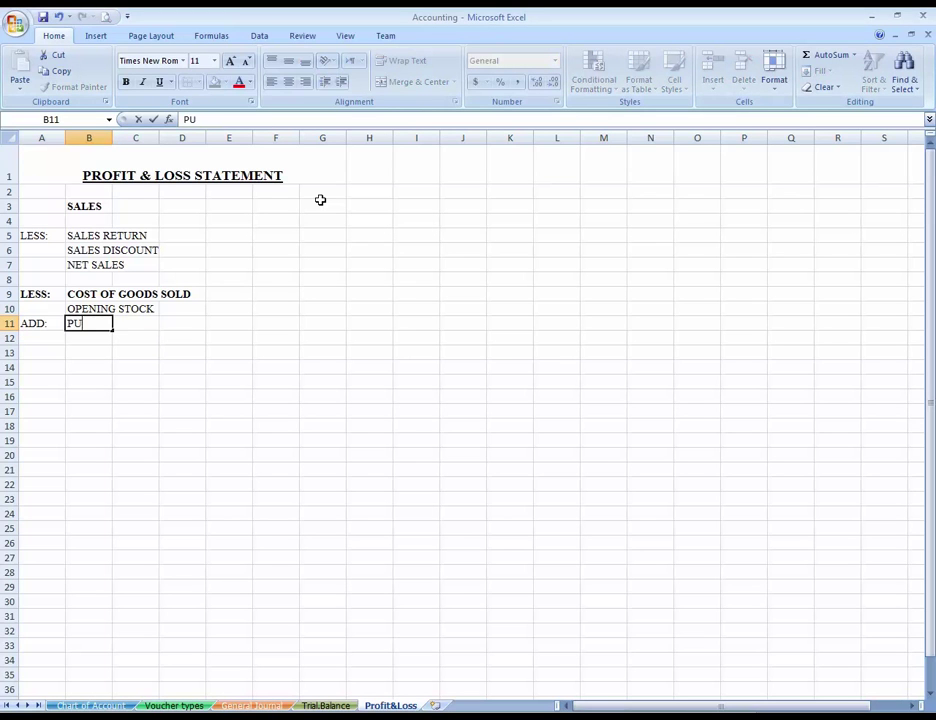
pyautogui.write('RCHASES')
pyautogui.press('Return')
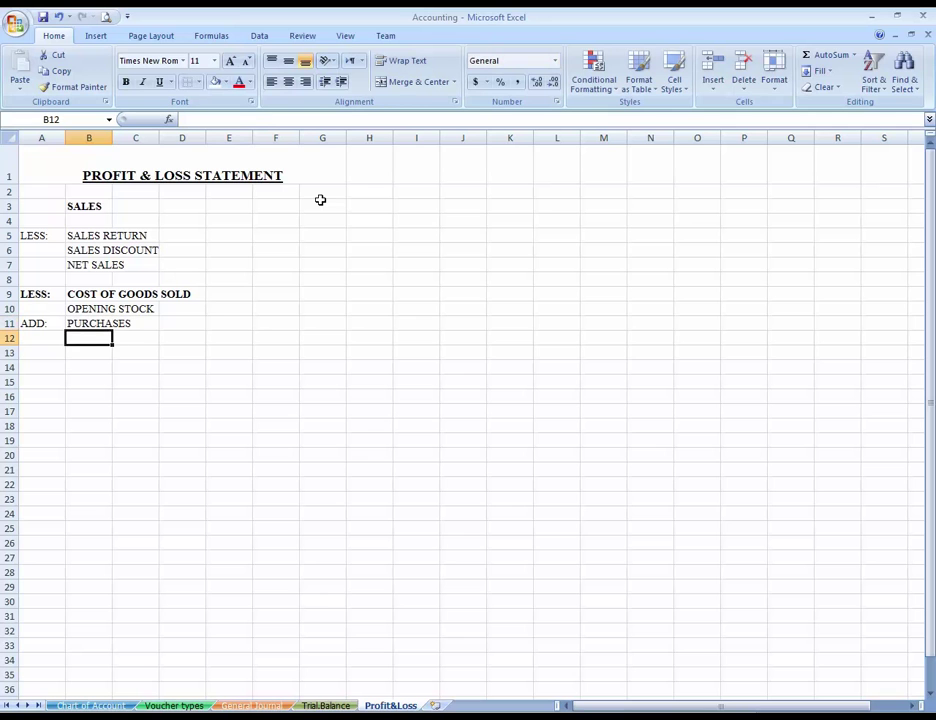
# Step: Enter GOODS AVAILABE FOR SALES in B12
pyautogui.press('Left')
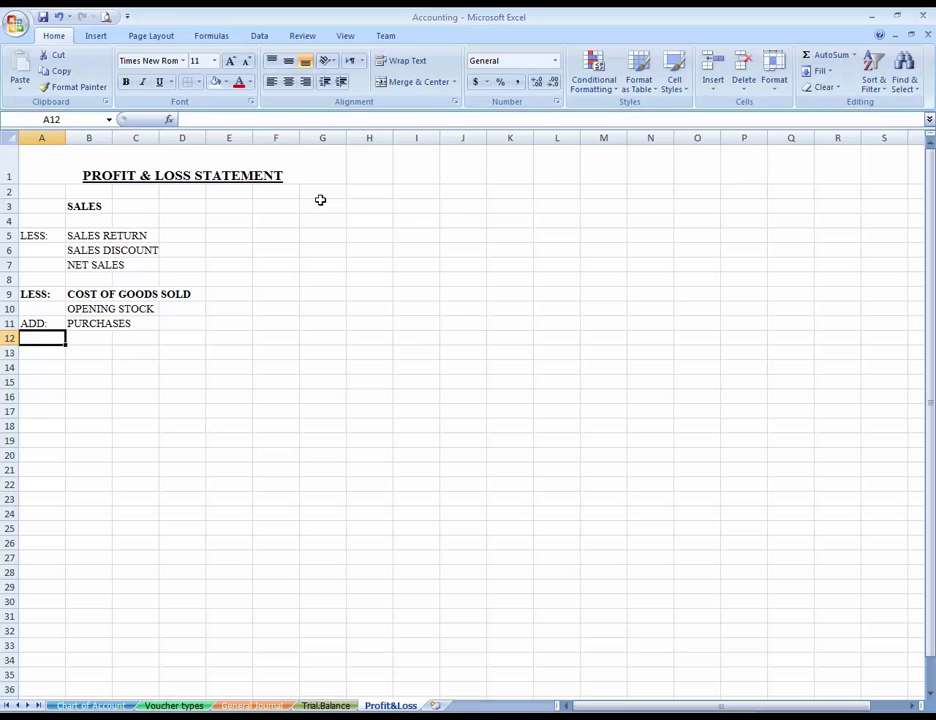
pyautogui.press('Right')
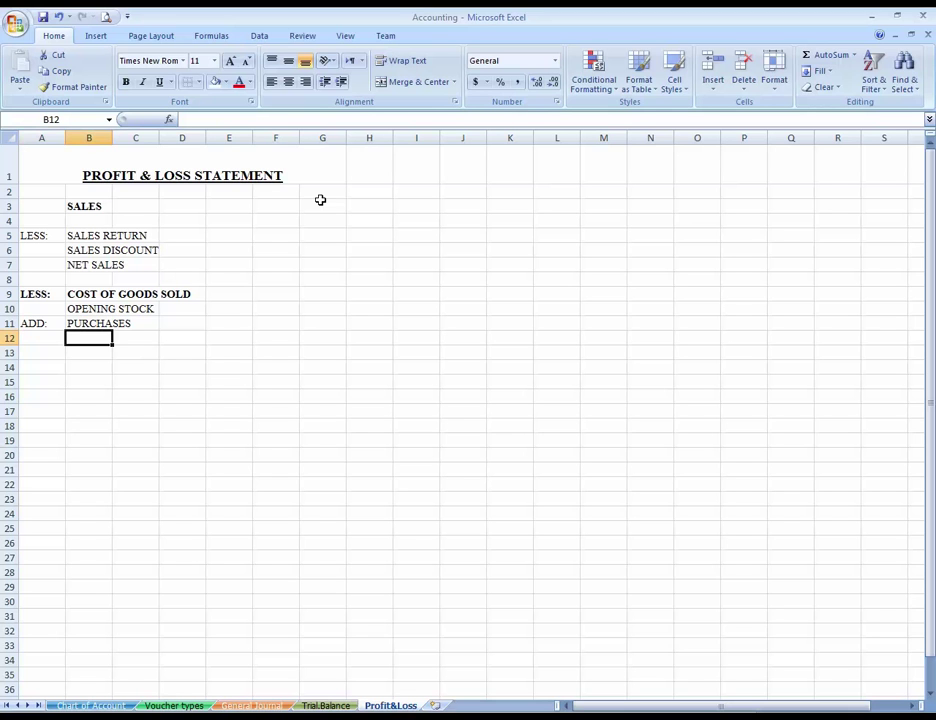
pyautogui.press('Left')
pyautogui.press('Right')
pyautogui.press('Up')
pyautogui.press('Up')
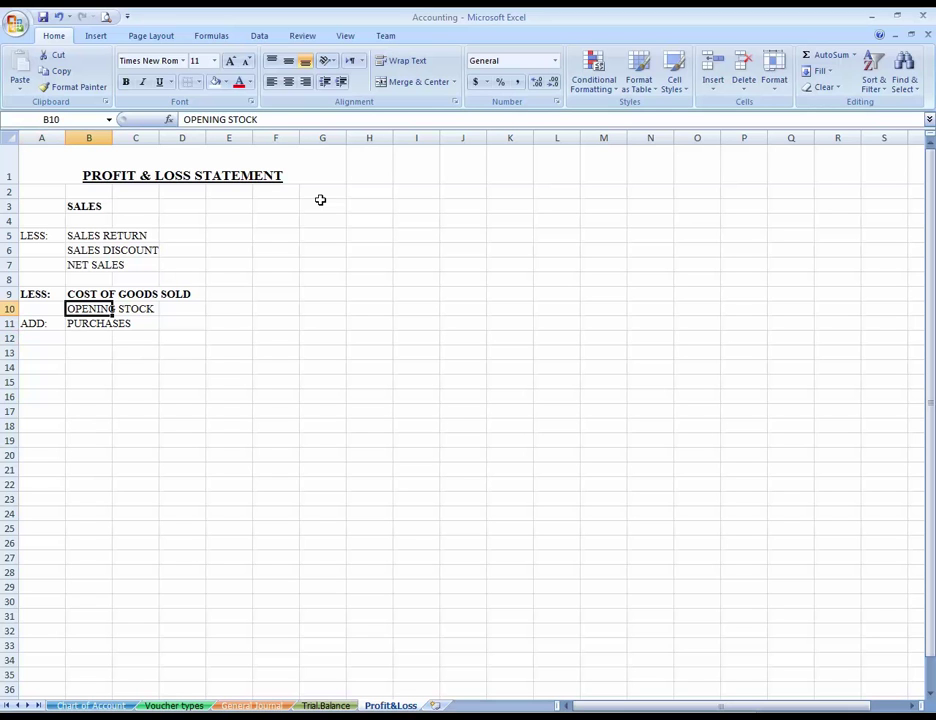
pyautogui.press('Down')
pyautogui.press('Down')
pyautogui.write('GOODS SA')
pyautogui.press('BackSpace')
pyautogui.press('BackSpace')
pyautogui.write('A')
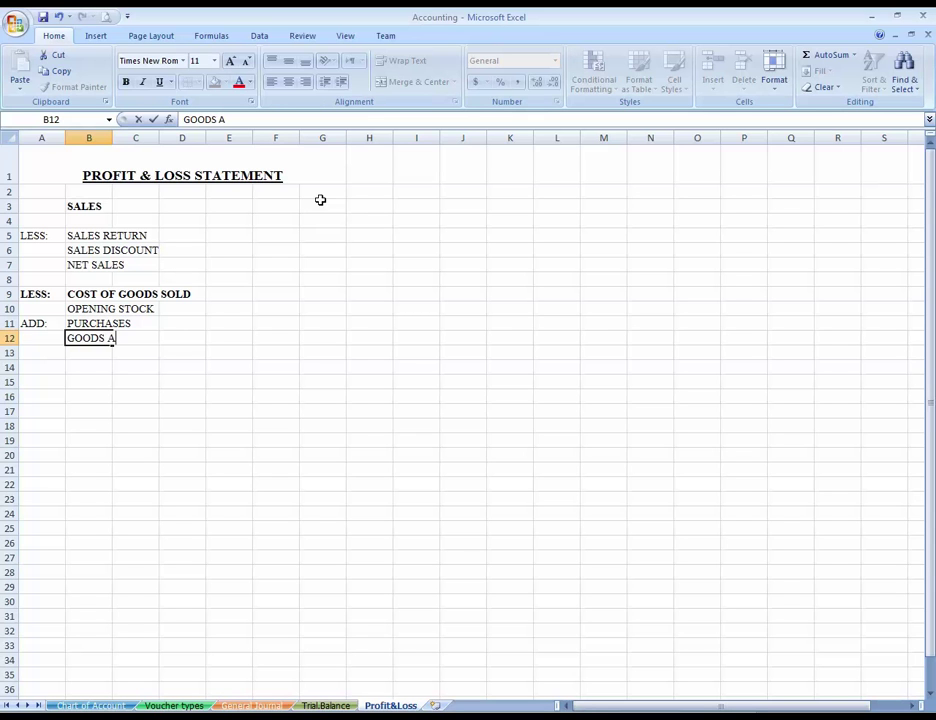
pyautogui.write('VAILABE FOR SALES')
pyautogui.press('Return')
# Step: Put LESS: in A13 and CLOSING STOCK in B13
pyautogui.press('Up')
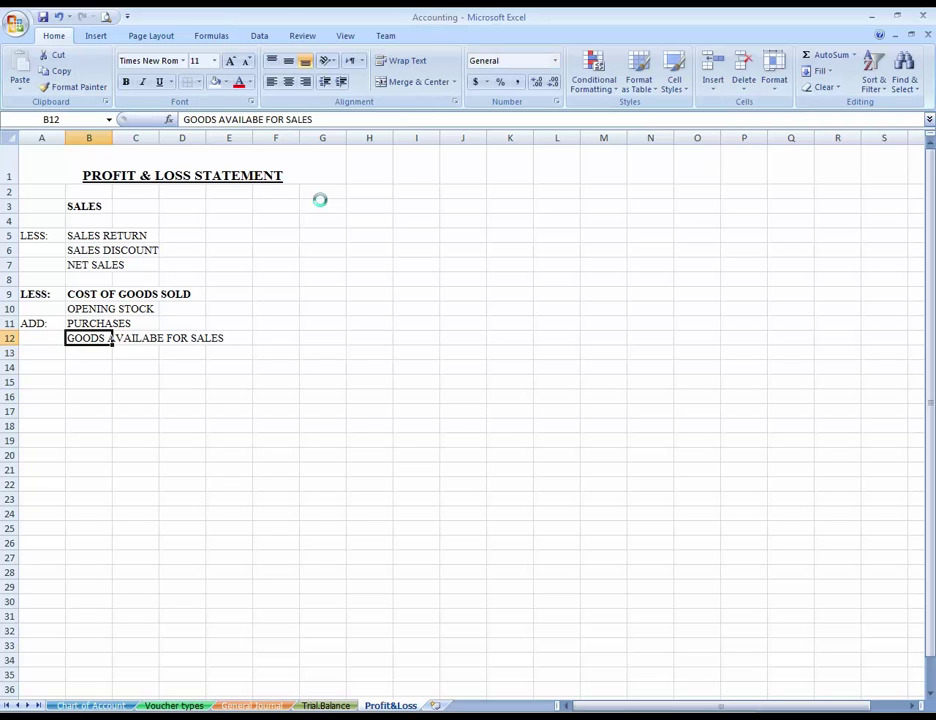
pyautogui.press('Down')
pyautogui.press('Left')
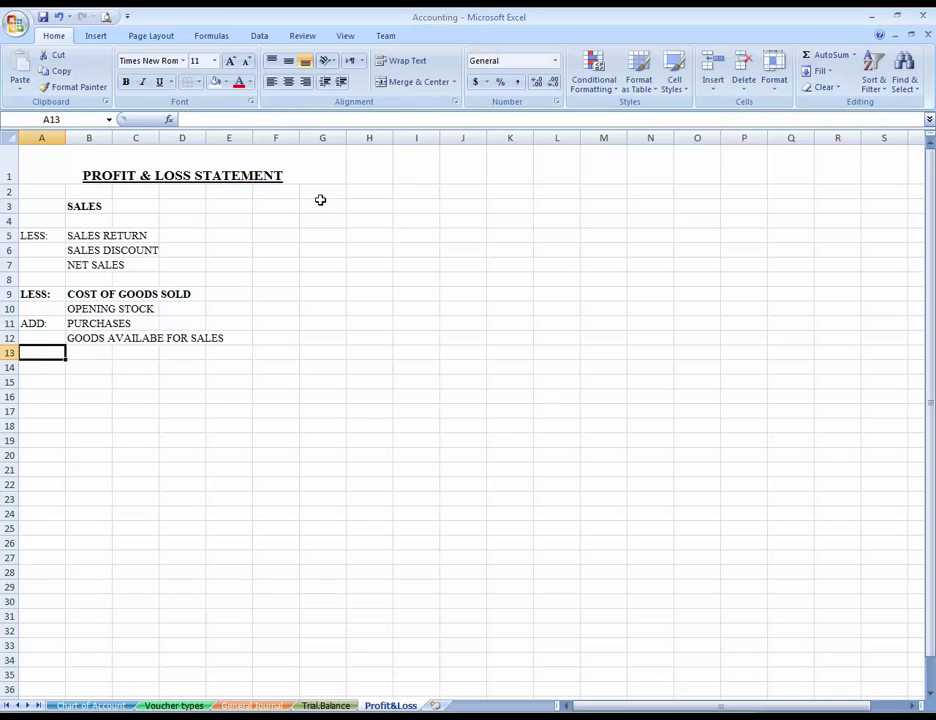
pyautogui.write('LESS:')
pyautogui.press('Return')
pyautogui.press('Up')
pyautogui.press('Right')
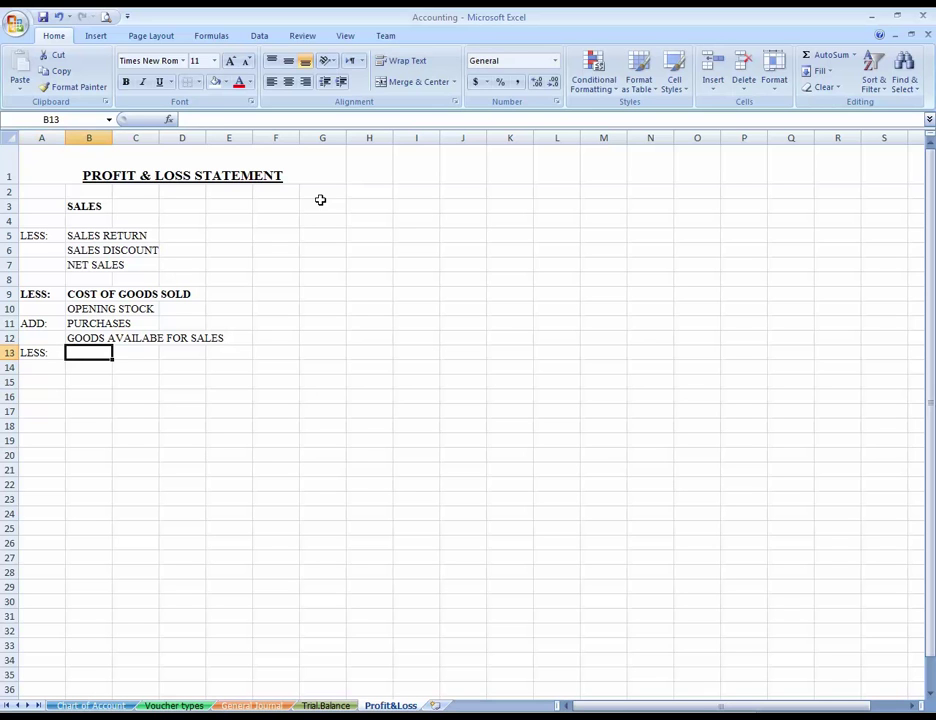
pyautogui.write('CLOSING STOCK')
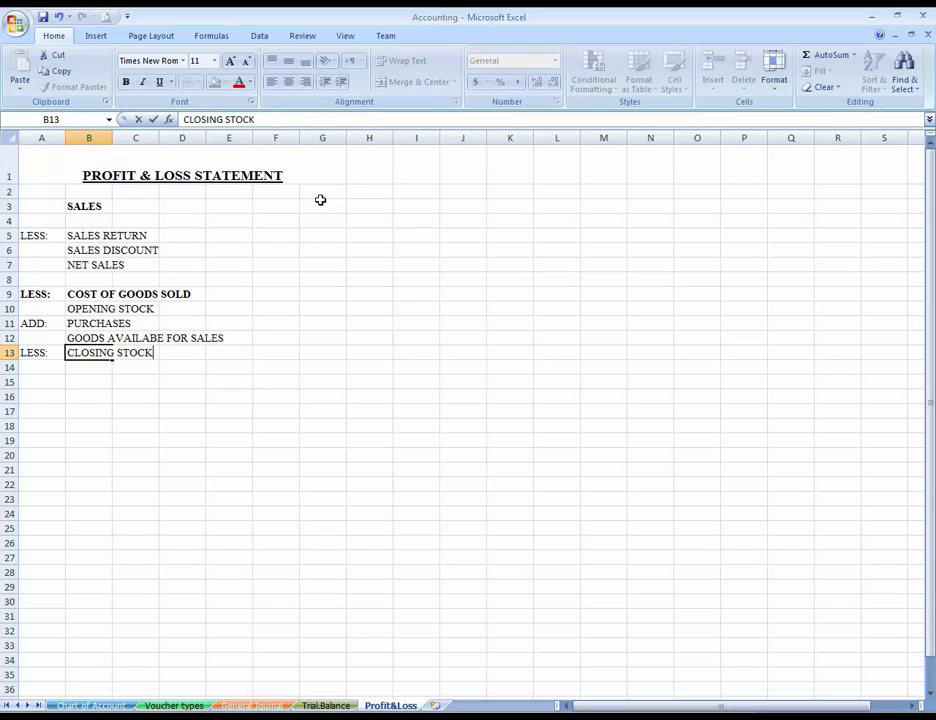
pyautogui.press('Return')
# Step: Copy the COST OF GOODS SOLD heading into B14 as a non-bold total line
pyautogui.press('Up')
pyautogui.press('Down')
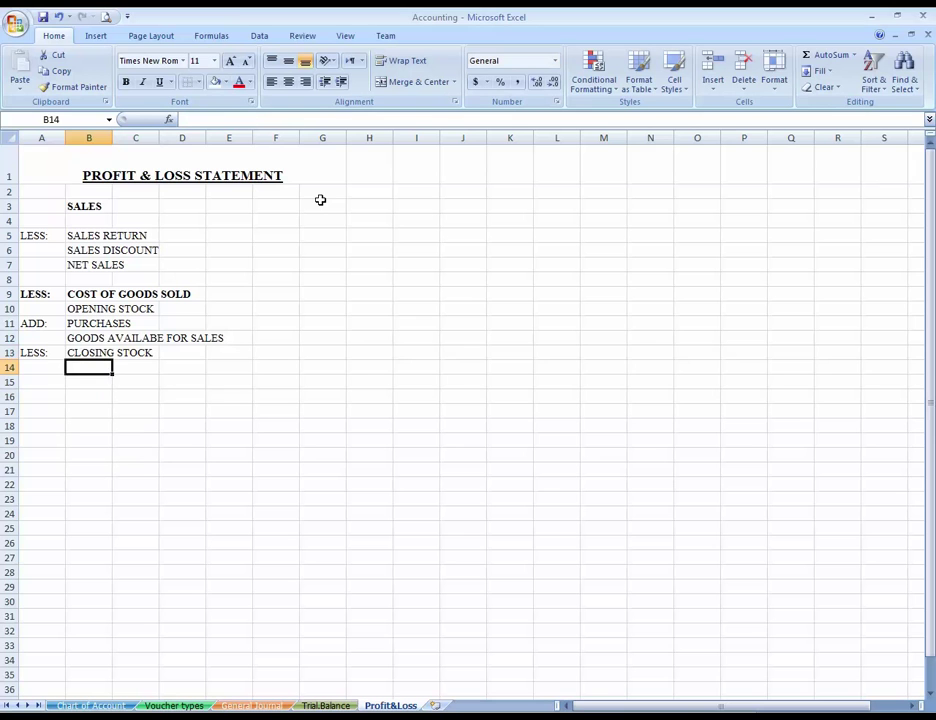
pyautogui.press('Up')
pyautogui.press('Down')
pyautogui.press('Up')
pyautogui.press('Up')
pyautogui.press('Up')
pyautogui.press('Up')
pyautogui.hotkey('ctrl', 'c')
pyautogui.press('Down')
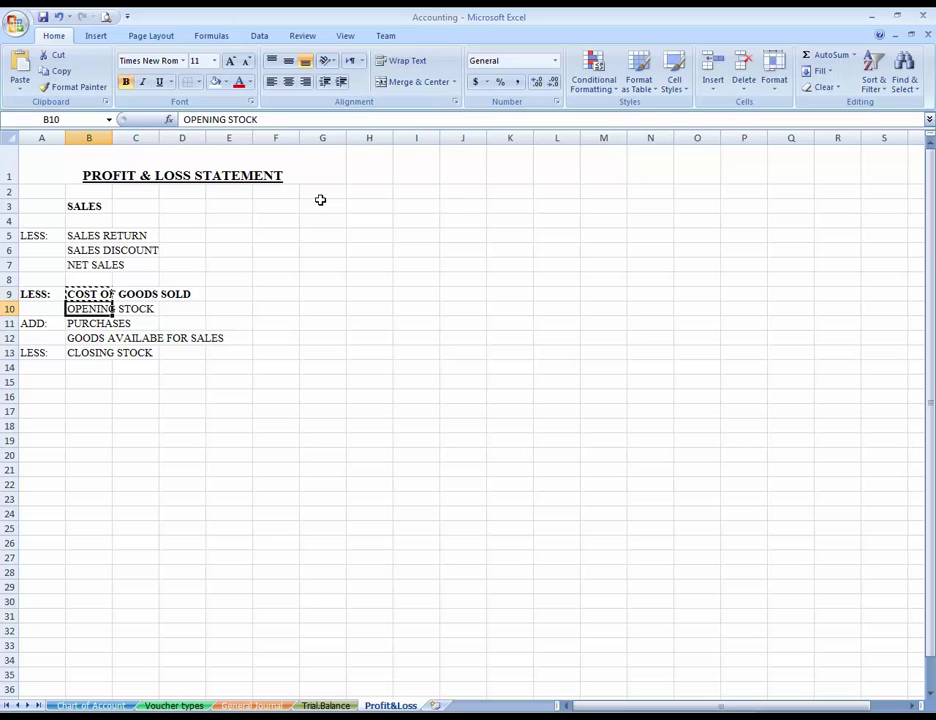
pyautogui.press('Down')
pyautogui.press('Down')
pyautogui.press('Down')
pyautogui.press('Return')
pyautogui.hotkey('ctrl', 'b')
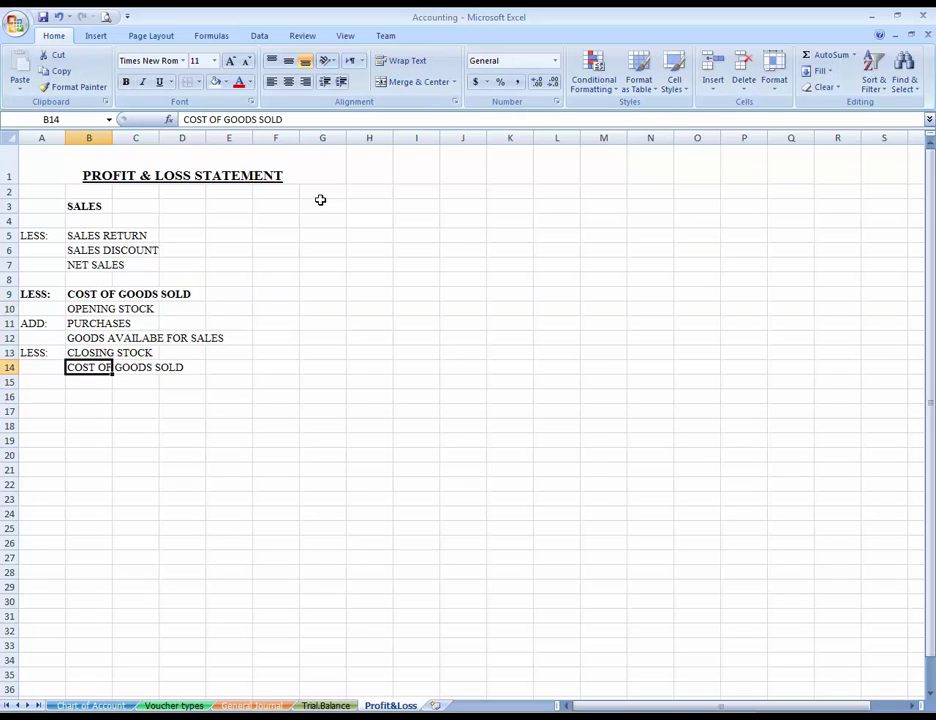
# Step: Review the cost of goods sold lines and move to row 16
pyautogui.press('Down')
pyautogui.press('Left')
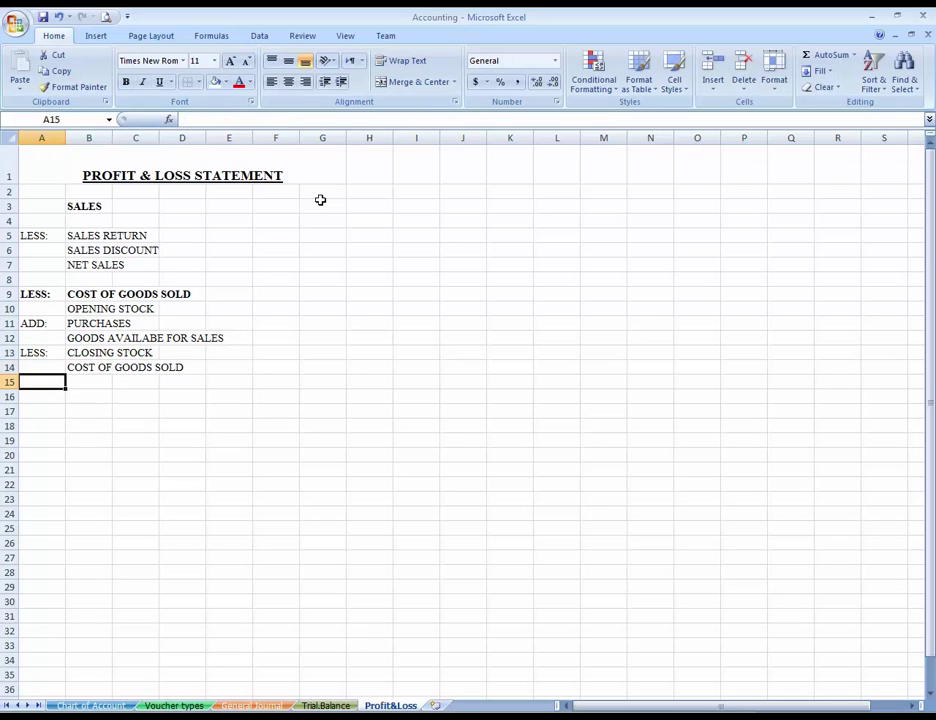
pyautogui.press('Right')
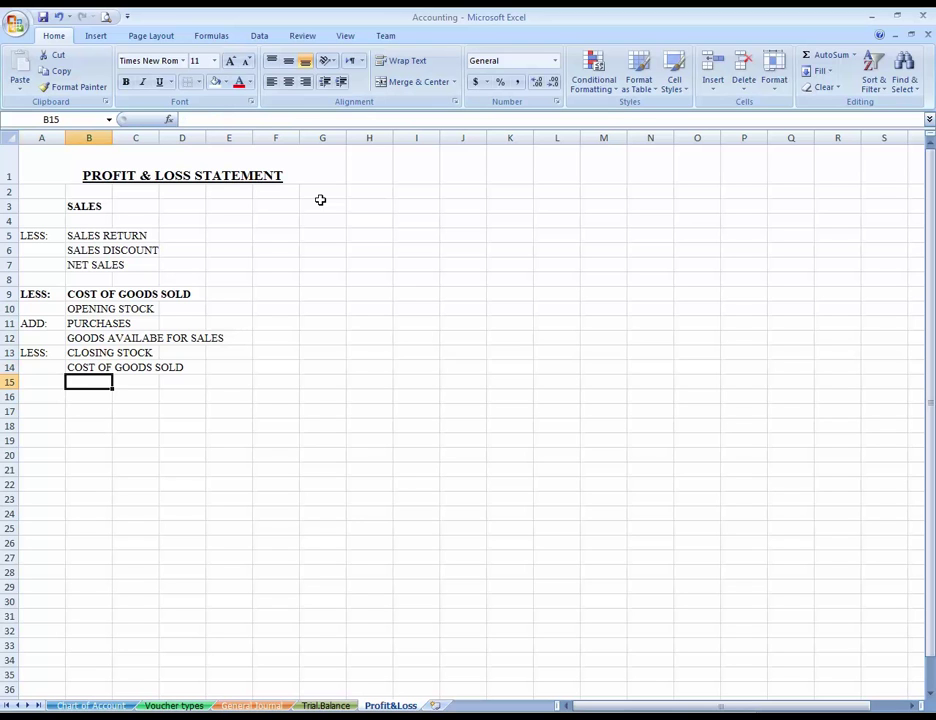
pyautogui.press('Up')
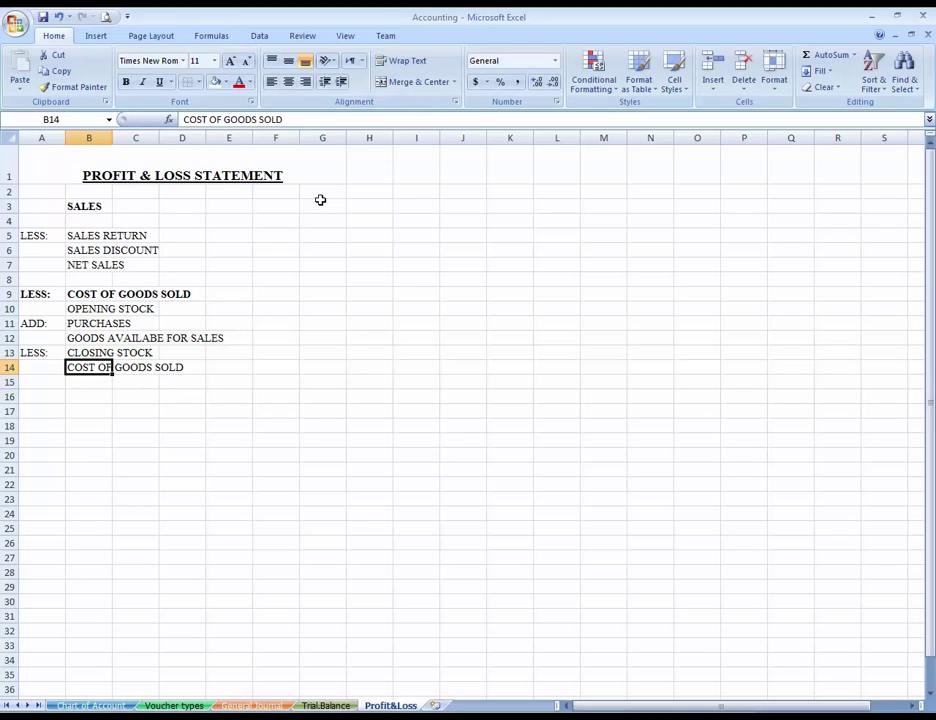
pyautogui.press('Down')
pyautogui.press('Up')
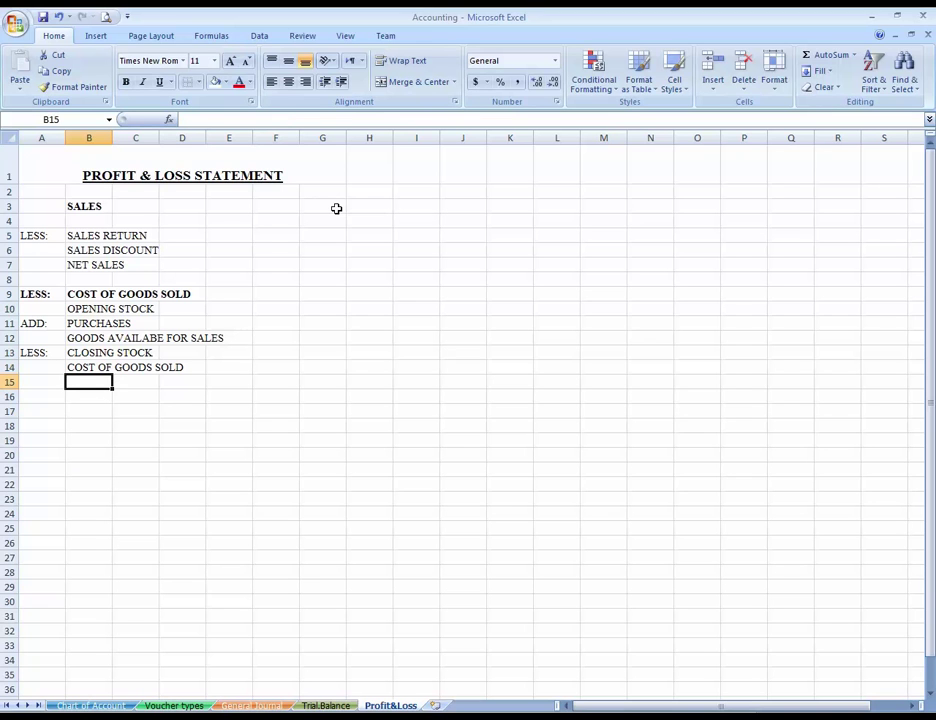
pyautogui.press('Down')
# Step: Enter the GROSS PROFIT label, then LESS: with EXPENSES in the cell beside it
pyautogui.write('GROSS PROFIT')
pyautogui.press('Return')
pyautogui.press('Left')
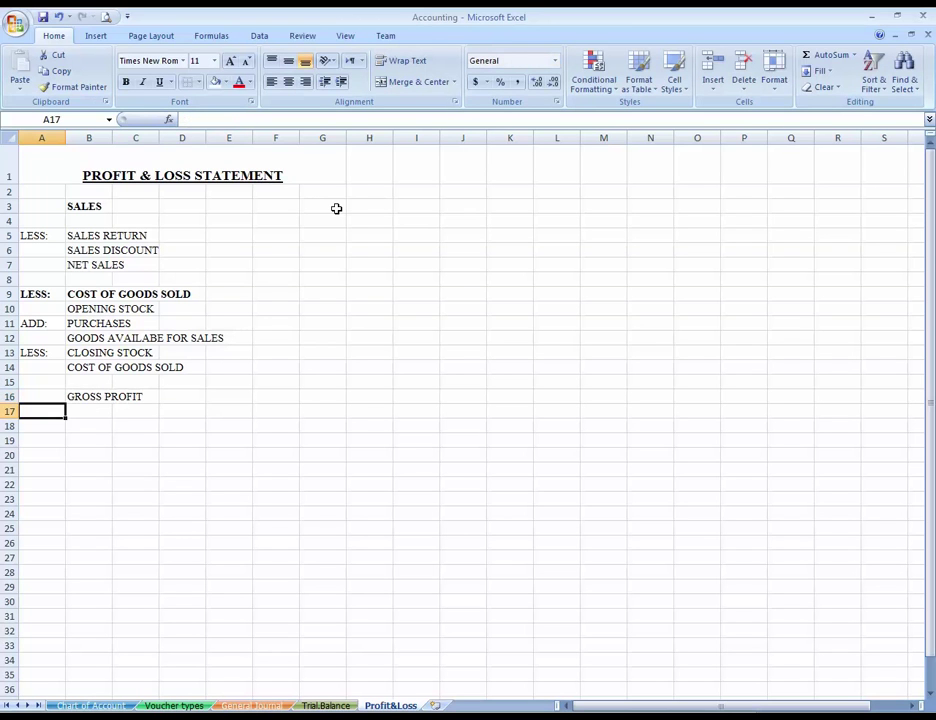
pyautogui.write('LESS: EX')
pyautogui.press('BackSpace')
pyautogui.press('BackSpace')
pyautogui.press('BackSpace')
pyautogui.press('Right')
pyautogui.write('E')
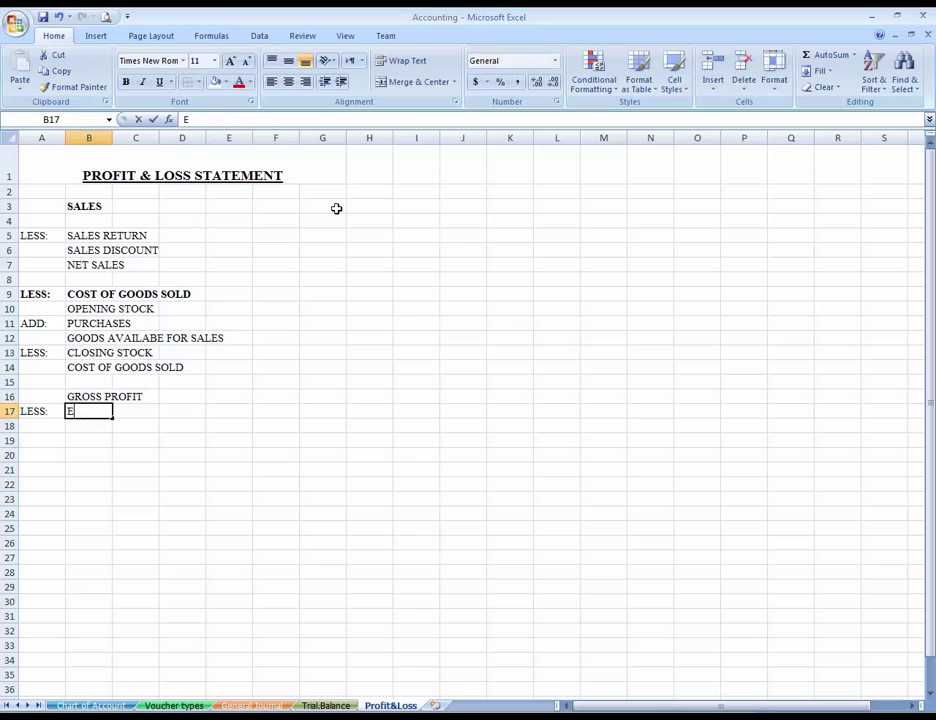
pyautogui.write('XPS')
pyautogui.press('BackSpace')
pyautogui.press('BackSpace')
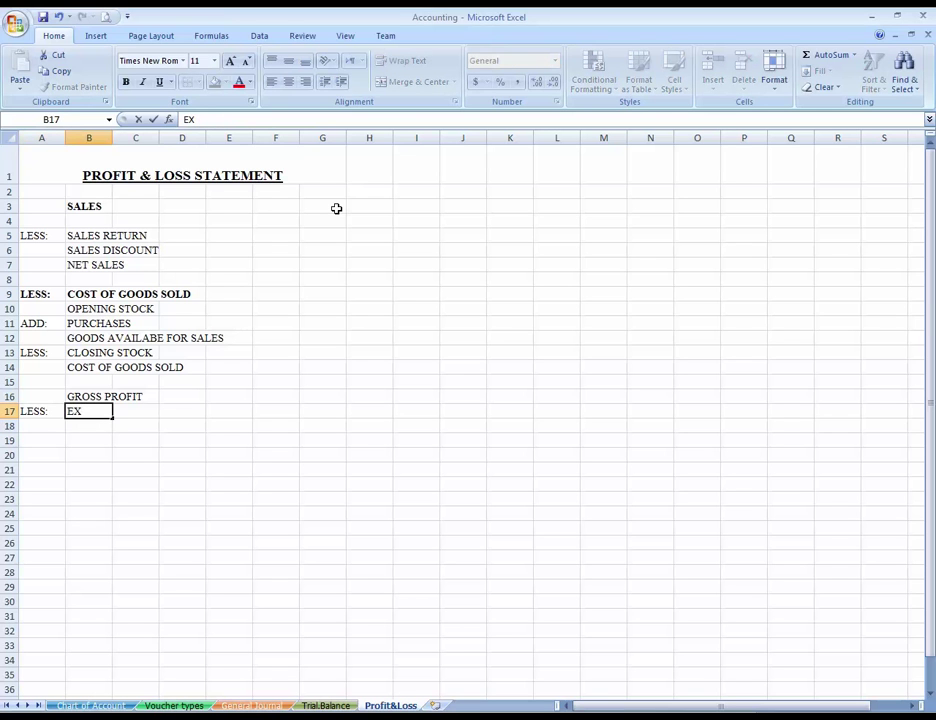
pyautogui.write('PENSES')
pyautogui.press('Return')
# Step: Enter the NET PROFIT / (LOSS) label in row 18
pyautogui.press('Up')
pyautogui.press('Down')
pyautogui.press('Up')
pyautogui.press('Down')
pyautogui.write('NET PROFIT')
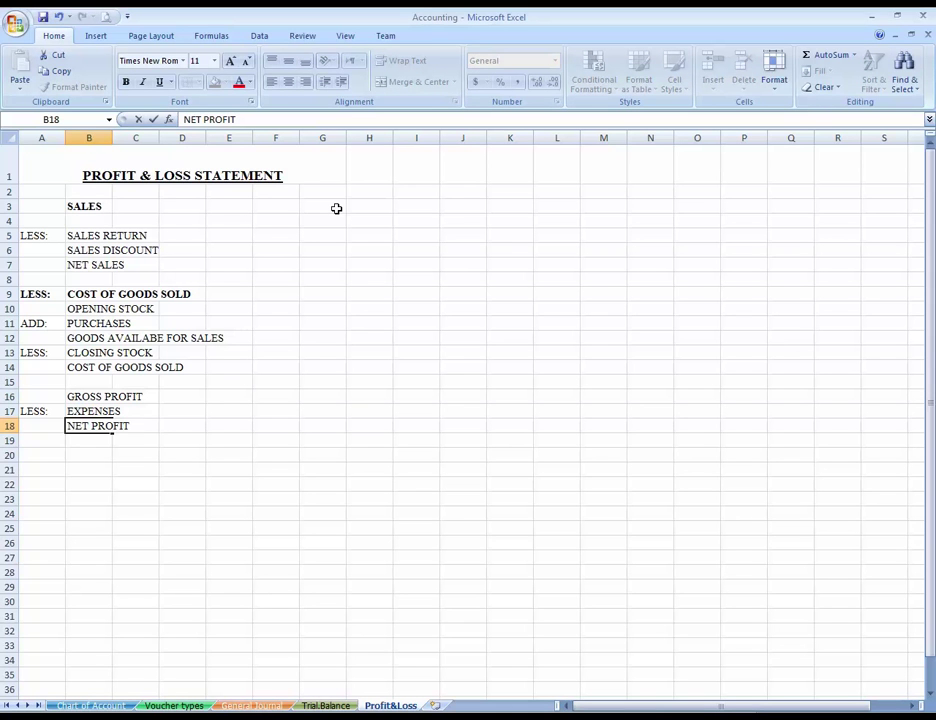
pyautogui.write(' / ()')
pyautogui.press('Left')
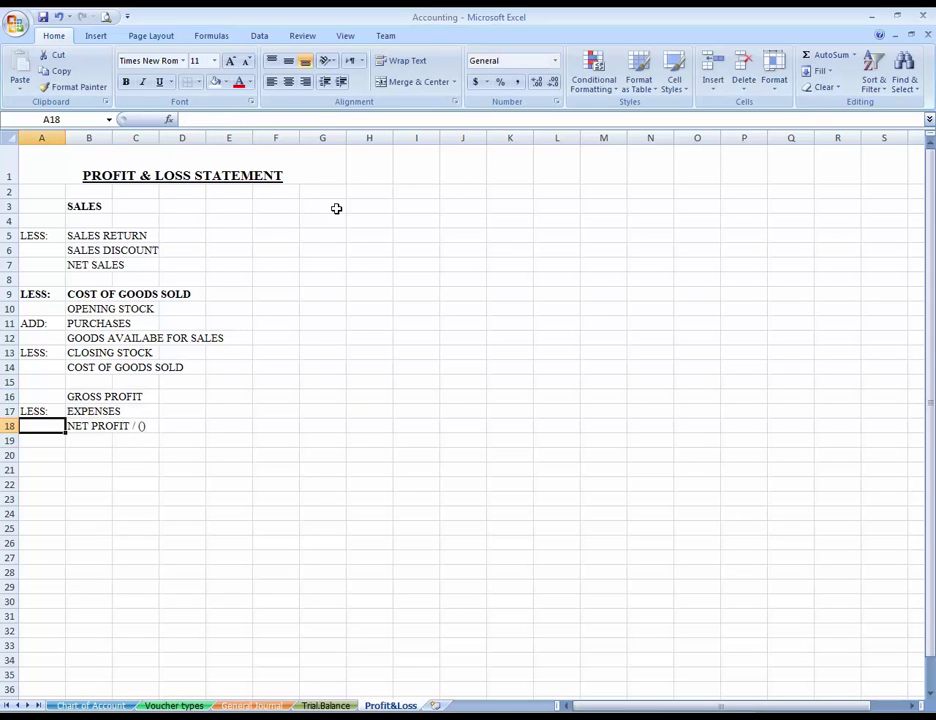
pyautogui.write('LOSS')
pyautogui.hotkey('ctrl', 'Return')
# Step: Bold the NET PROFIT / (LOSS) and GROSS PROFIT labels and select the whole sheet
pyautogui.hotkey('ctrl', 'b')
pyautogui.press('Up')
pyautogui.press('Up')
pyautogui.press('Up')
pyautogui.press('Up')
pyautogui.press('Down')
pyautogui.press('Down')
pyautogui.hotkey('ctrl', 'b')
pyautogui.press('Up')
pyautogui.hotkey('ctrl', 'a')
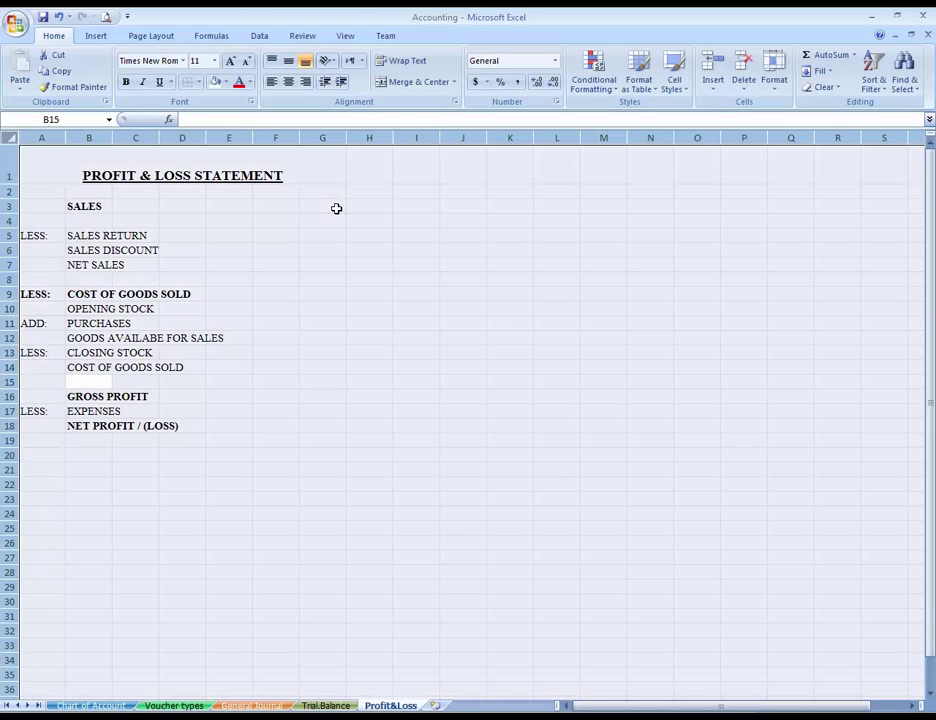
# Step: AutoFit columns A and B to their text, then merge C3:E3 into one cell
pyautogui.doubleClick(158, 137)
pyautogui.click(242, 221)
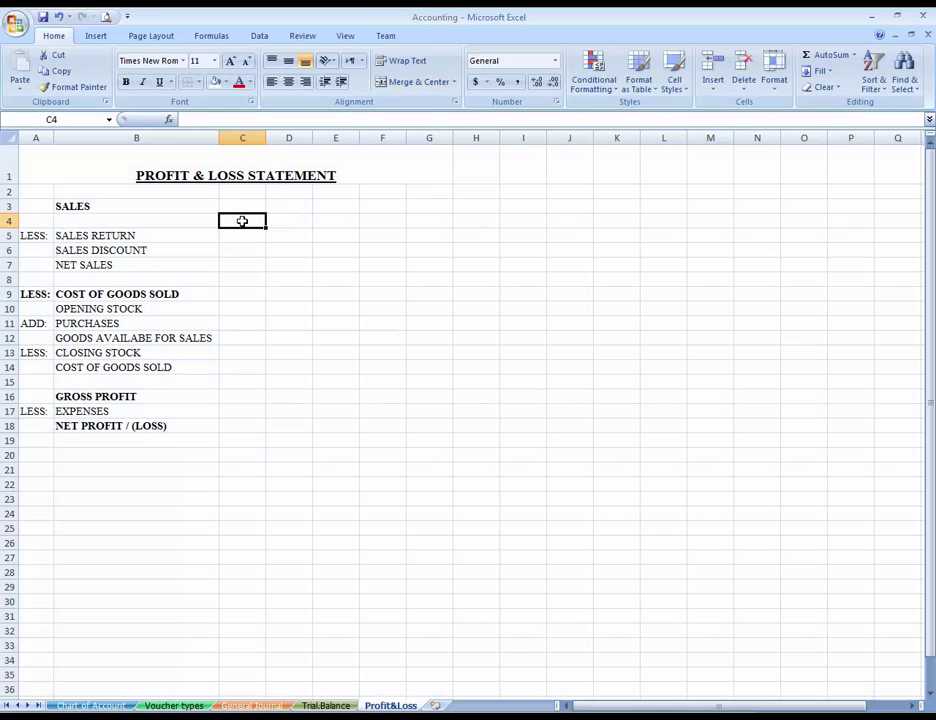
pyautogui.press('Left')
pyautogui.press('Up')
pyautogui.press('Right')
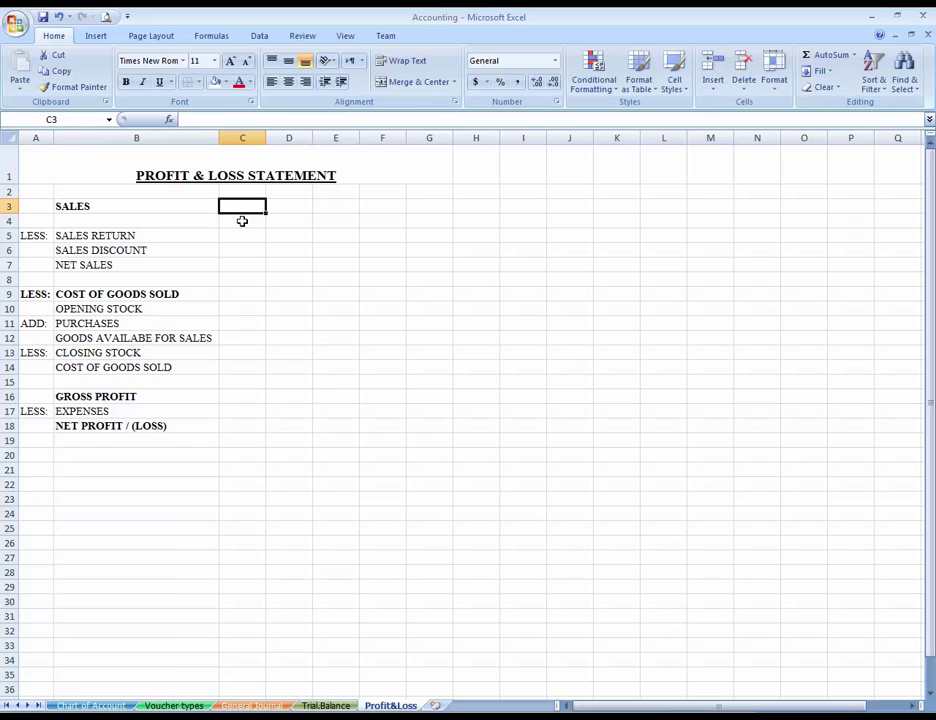
pyautogui.hotkey('shift', 'Right')
pyautogui.hotkey('shift', 'Right')
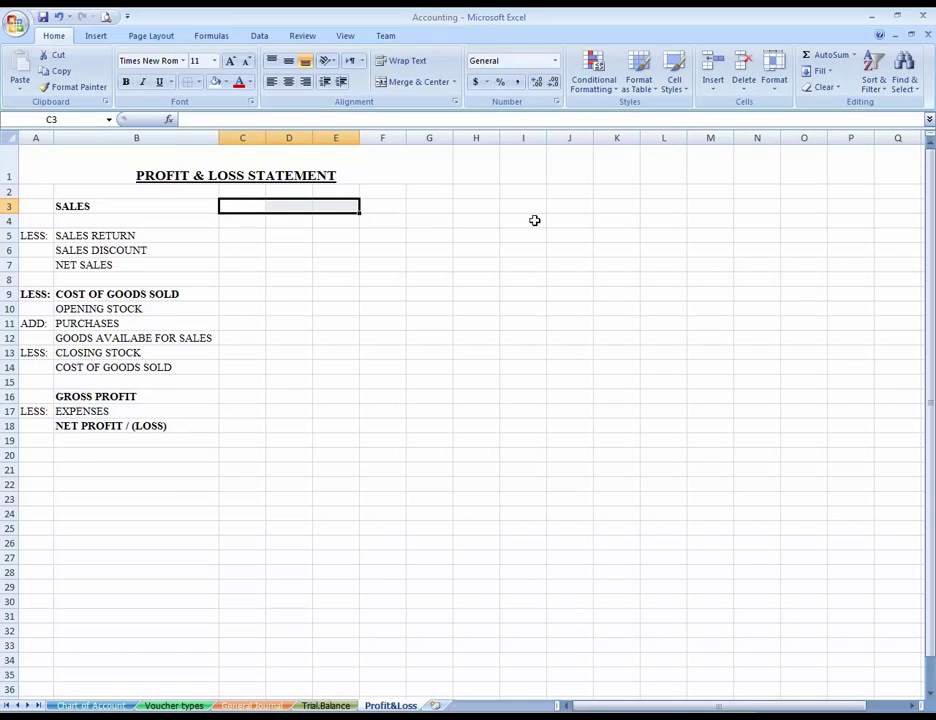
pyautogui.click(408, 84)
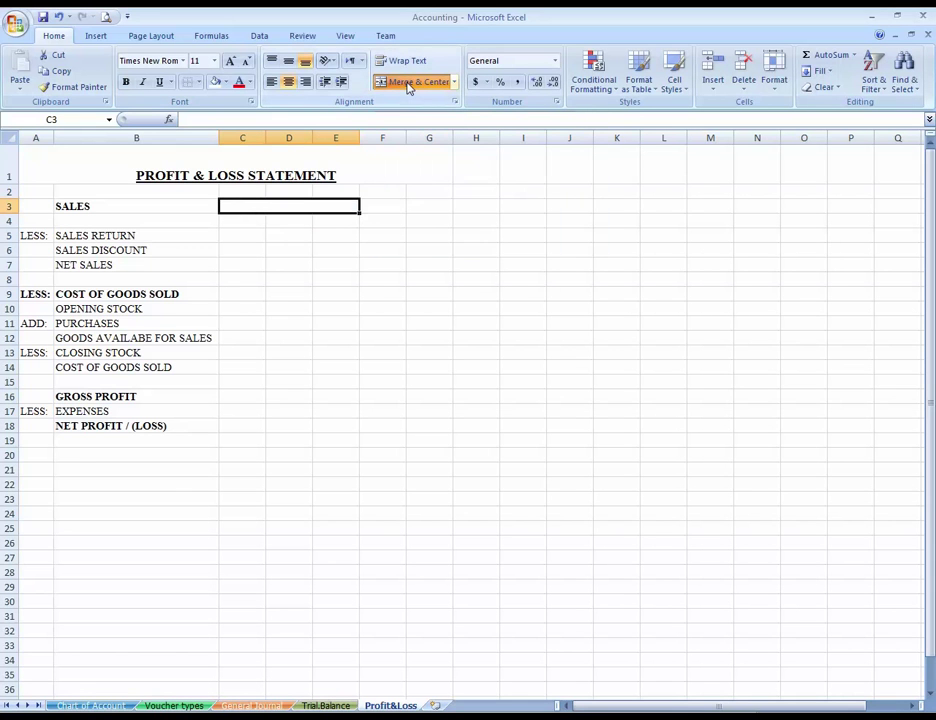
# Step: Insert an entire blank row at row 2 using Ctrl+plus
pyautogui.press('Up')
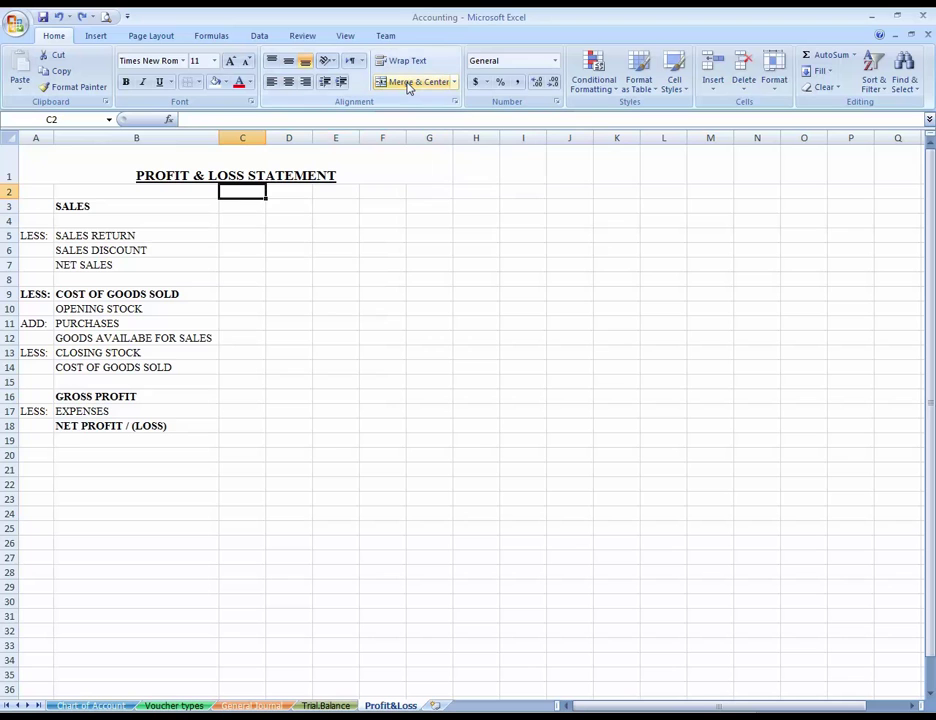
pyautogui.hotkey('shift', 'Right')
pyautogui.hotkey('shift', 'Right')
pyautogui.hotkey('ctrl', '+')
pyautogui.hotkey('alt', 'r')
pyautogui.press('Return')
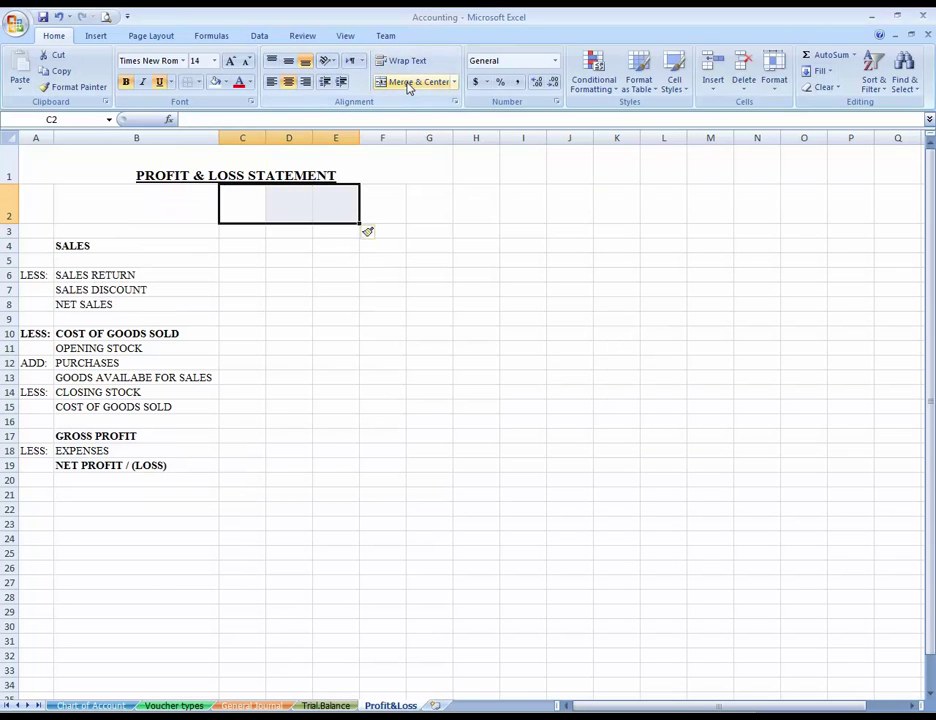
pyautogui.hotkey('shift', 'Left')
pyautogui.hotkey('shift', 'Left')
pyautogui.hotkey('shift', 'Right')
pyautogui.hotkey('shift', 'Right')
pyautogui.hotkey('shift', 'Right')
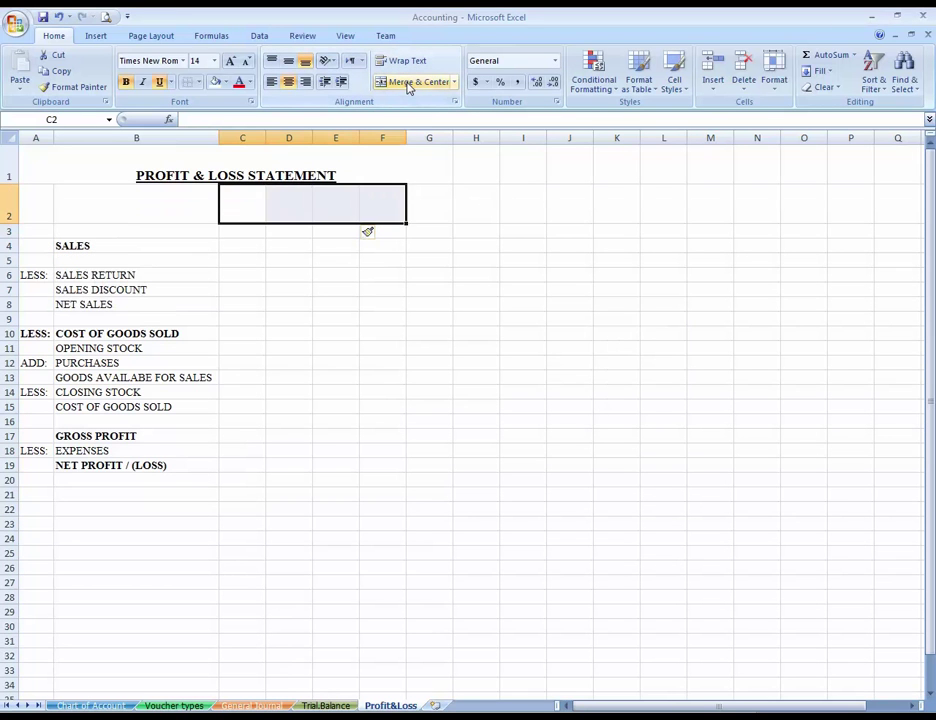
pyautogui.press('Down')
pyautogui.hotkey('shift', 'Right')
pyautogui.hotkey('shift', 'Right')
pyautogui.hotkey('shift', 'Right')
pyautogui.press('Left')
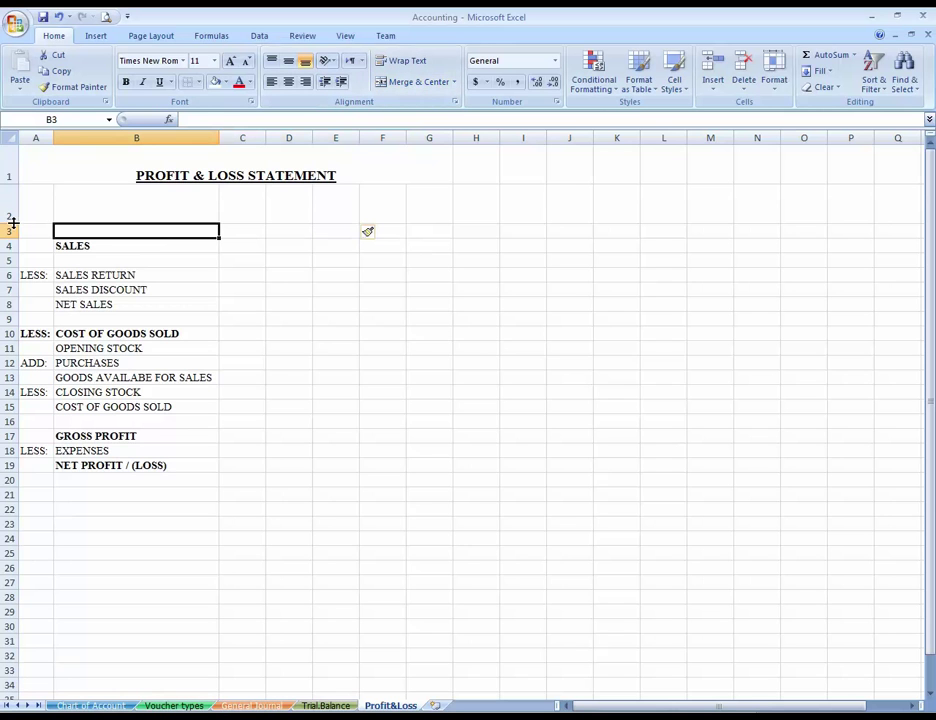
# Step: Shrink the height of row 3 and merge C2:E2 into one cell
pyautogui.moveTo(10, 223); pyautogui.dragTo(15, 204)
pyautogui.press('Up')
pyautogui.press('Right')
pyautogui.press('Right')
pyautogui.press('Right')
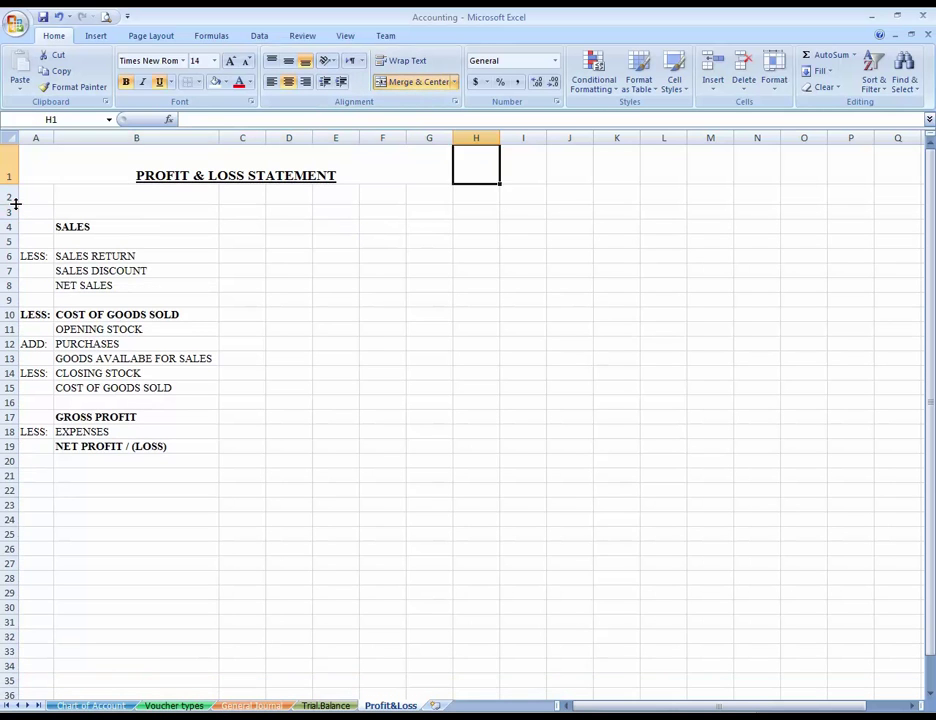
pyautogui.press('Left')
pyautogui.press('Left')
pyautogui.press('Left')
pyautogui.press('Left')
pyautogui.press('Left')
pyautogui.hotkey('shift', 'Right')
pyautogui.hotkey('shift', 'Right')
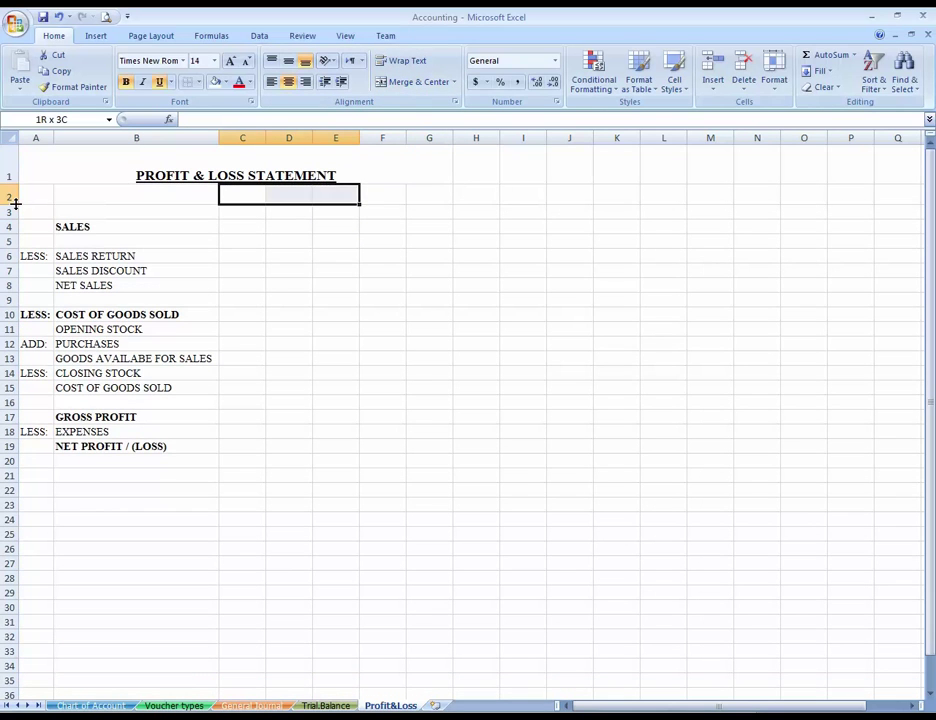
pyautogui.click(409, 84)
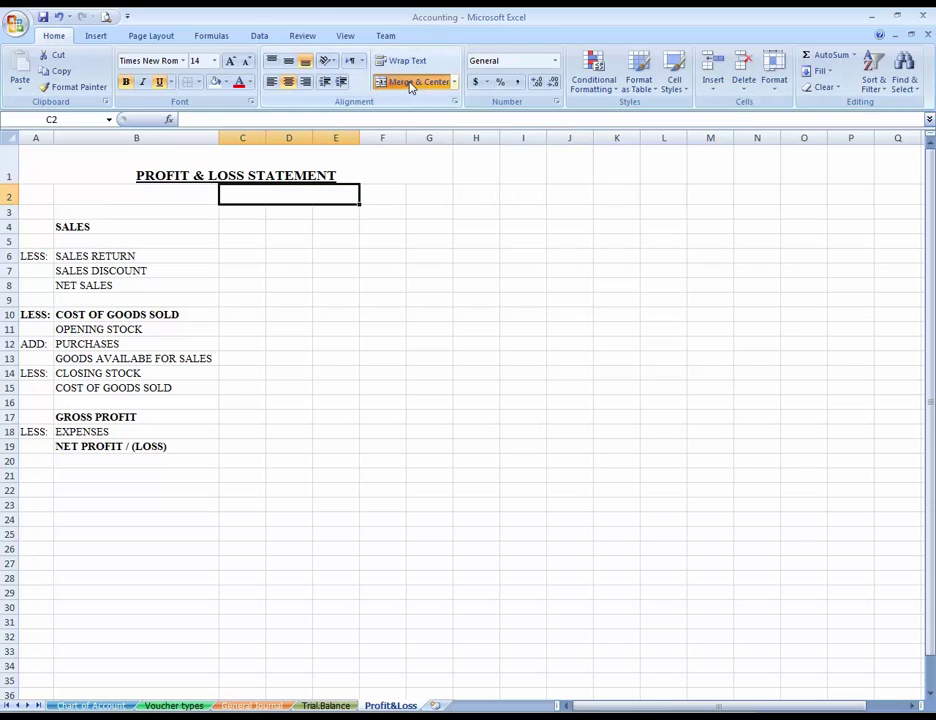
# Step: Select the amount area C4:E19
pyautogui.press('Down')
pyautogui.press('Left')
pyautogui.press('Right')
pyautogui.press('Down')
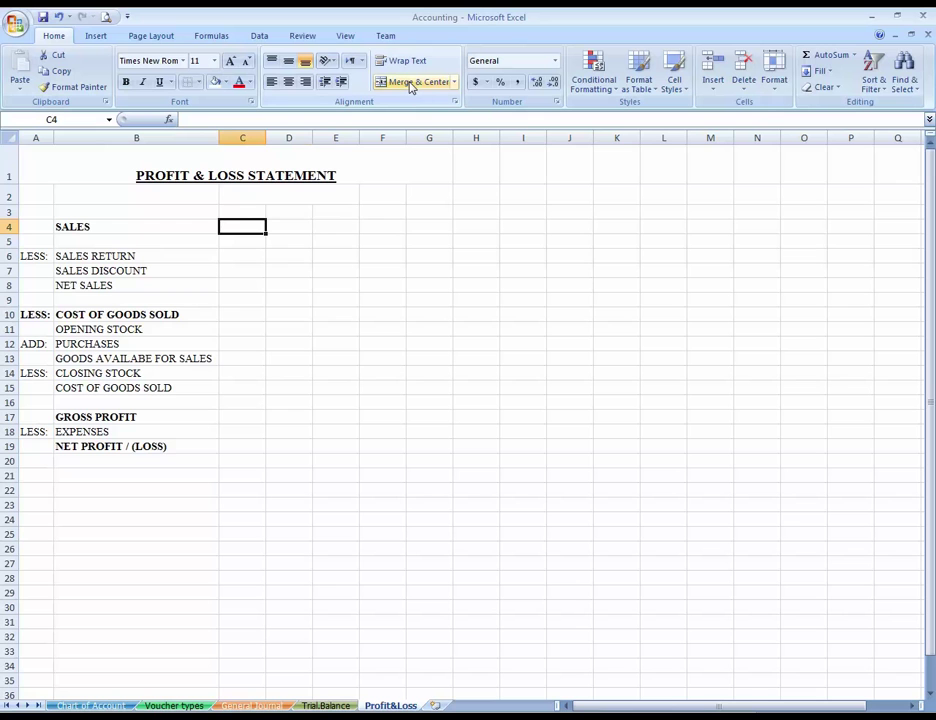
pyautogui.hotkey('shift', 'Right')
pyautogui.hotkey('shift', 'Right')
pyautogui.hotkey('shift', 'Down')
pyautogui.hotkey('shift', 'Down')
pyautogui.hotkey('shift', 'Down')
pyautogui.hotkey('shift', 'Down')
pyautogui.hotkey('shift', 'Down')
pyautogui.hotkey('shift', 'Down')
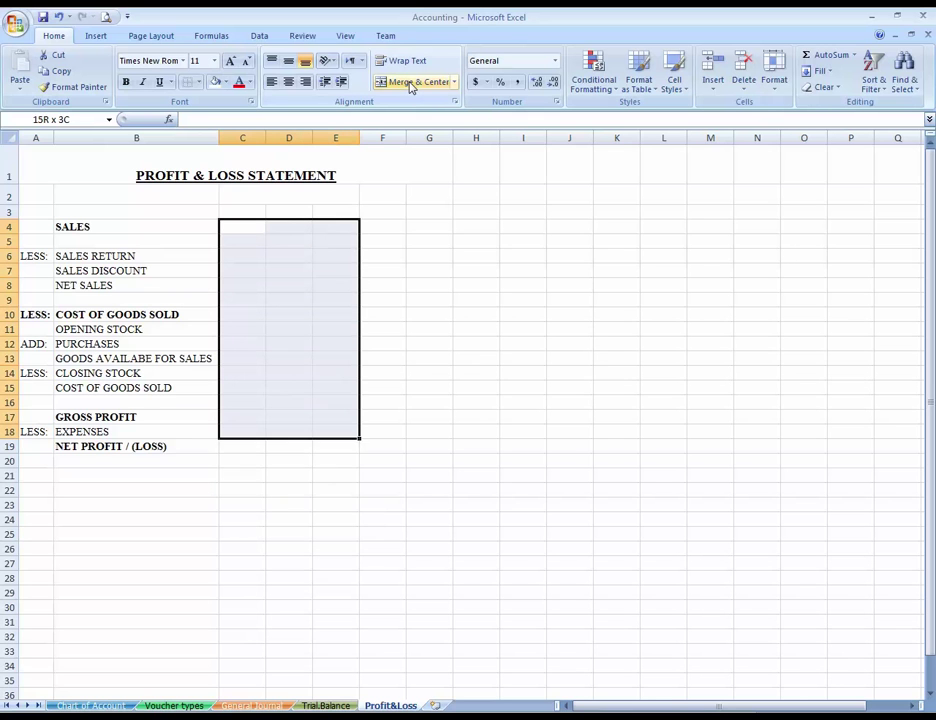
# Step: Put an outside border around C4:E19
pyautogui.click(200, 82)
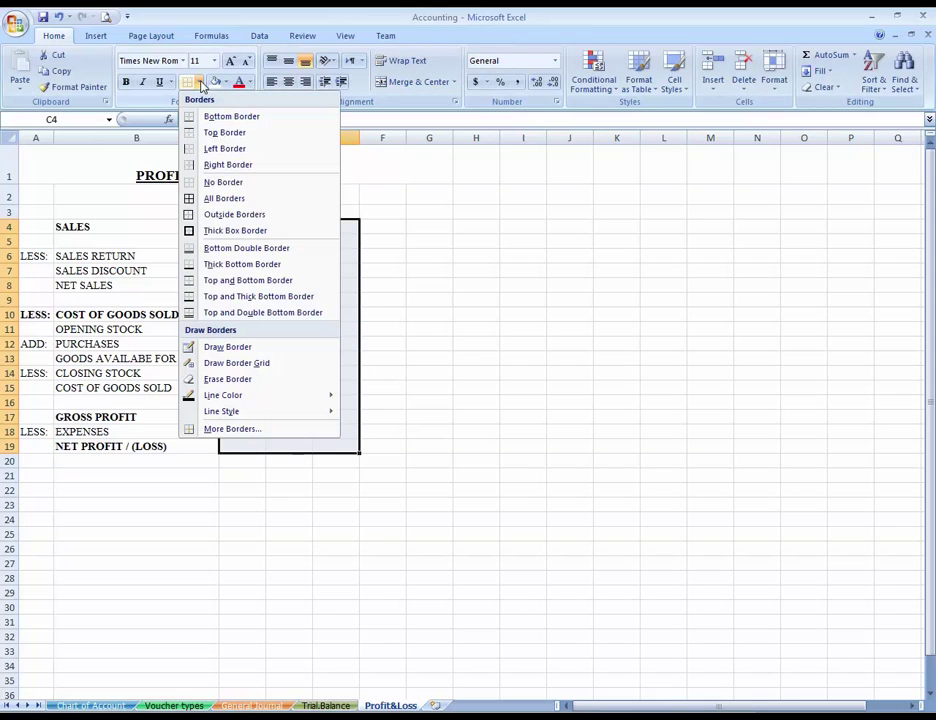
pyautogui.click(248, 213)
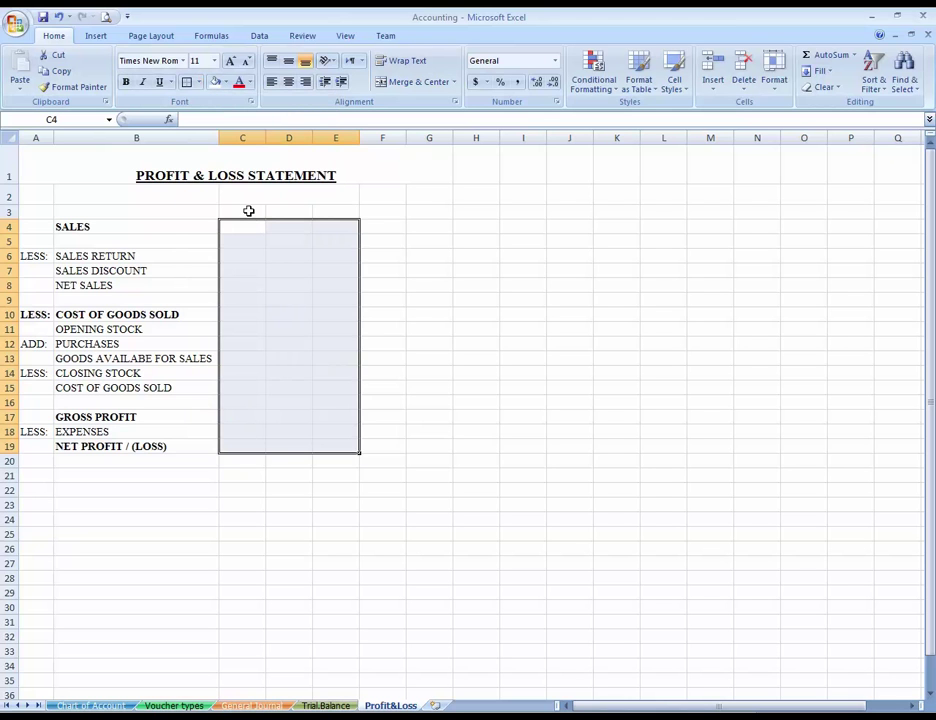
pyautogui.press('Down')
pyautogui.press('Up')
pyautogui.press('Down')
pyautogui.press('Up')
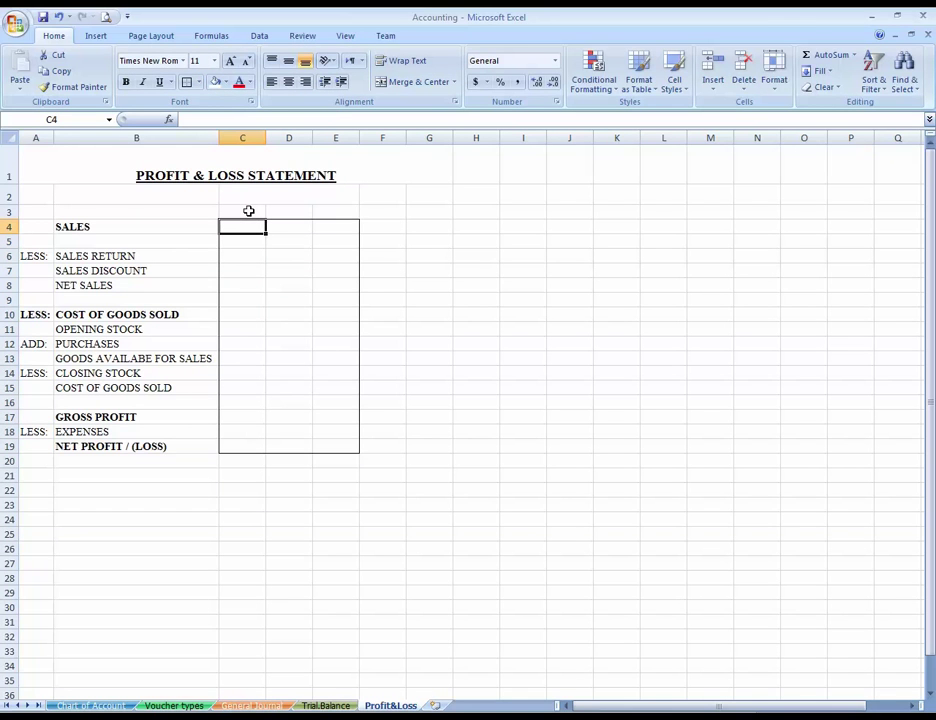
# Step: Give the net profit cell E19 a top and double bottom border
pyautogui.press('Right')
pyautogui.hotkey('shift', 'Down')
pyautogui.hotkey('shift', 'Down')
pyautogui.hotkey('shift', 'Down')
pyautogui.hotkey('shift', 'Down')
pyautogui.hotkey('shift', 'Down')
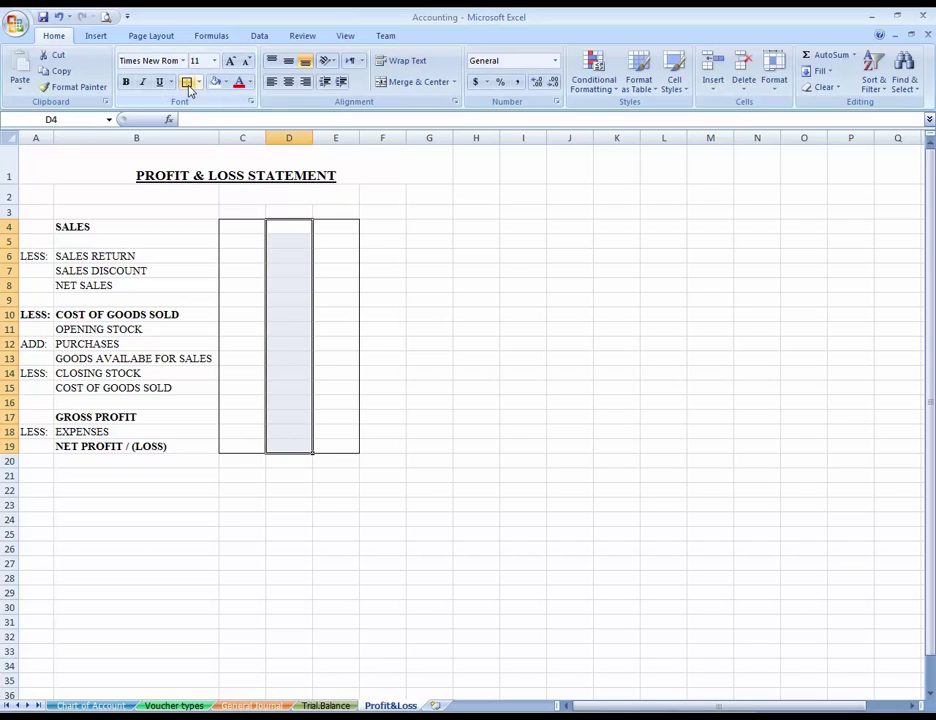
pyautogui.press('Right')
pyautogui.press('Down')
pyautogui.press('Down')
pyautogui.press('Down')
pyautogui.press('Down')
pyautogui.press('Down')
pyautogui.press('Down')
pyautogui.click(199, 84)
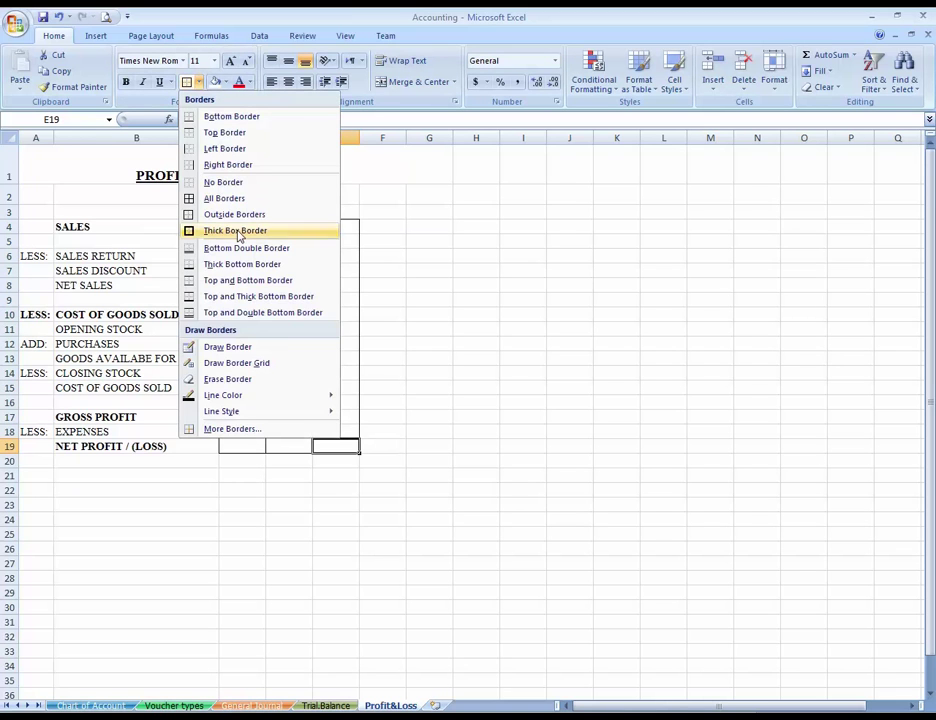
pyautogui.click(246, 312)
# Step: Enter a zero in cell D4
pyautogui.press('Up')
pyautogui.press('Up')
pyautogui.press('Up')
pyautogui.hotkey('ctrl', 'Home')
pyautogui.press('Down')
pyautogui.press('Down')
pyautogui.press('Down')
pyautogui.press('Down')
pyautogui.press('Right')
pyautogui.press('Up')
pyautogui.press('Right')
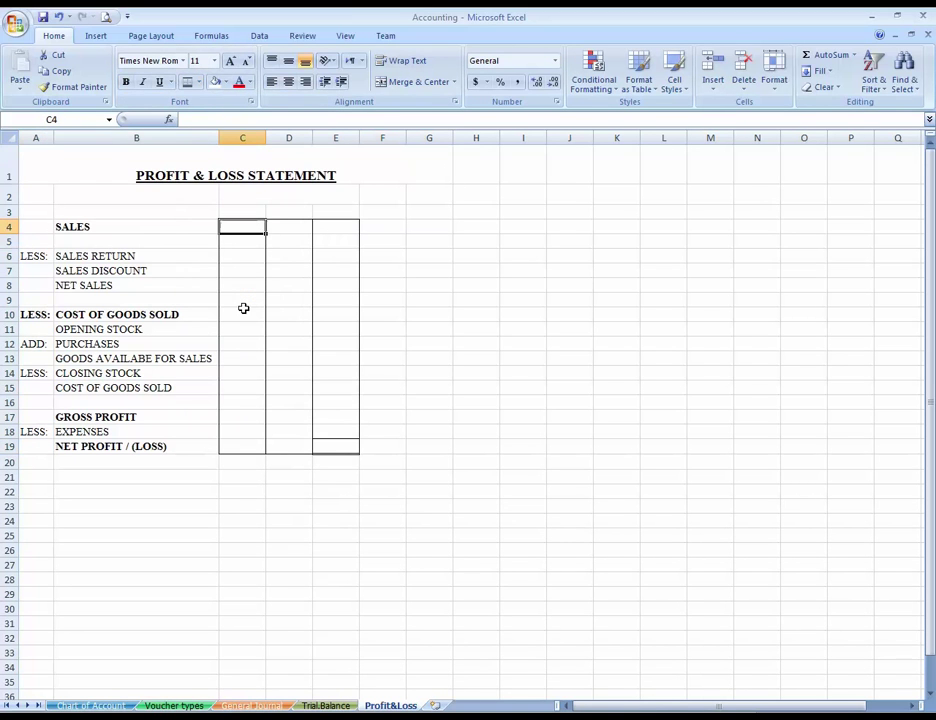
pyautogui.press('Right')
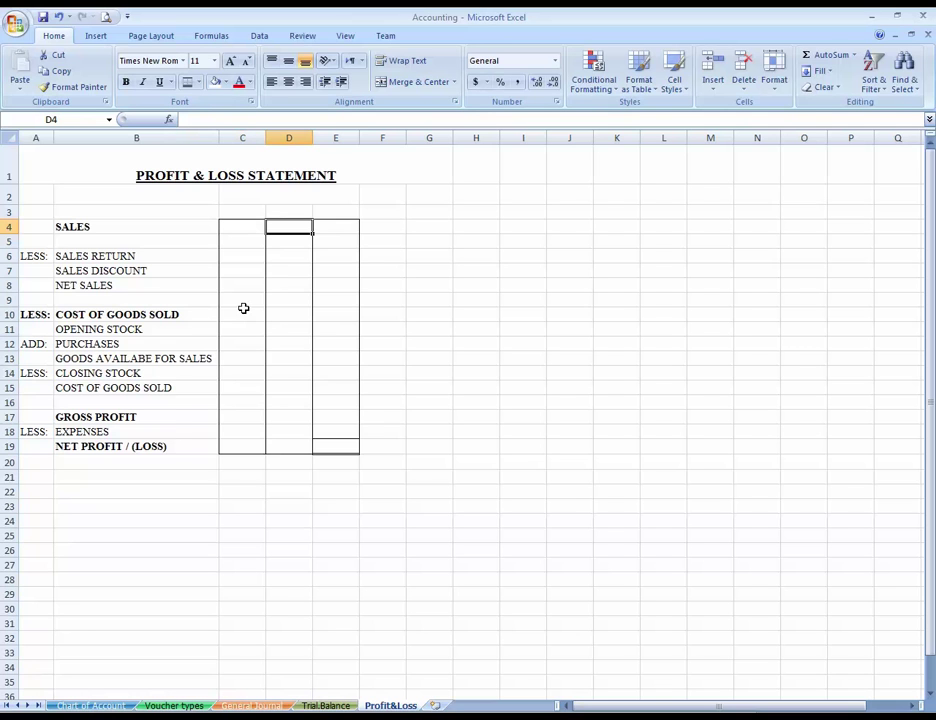
pyautogui.press('Right')
pyautogui.press('Left')
pyautogui.press('Left')
pyautogui.press('Right')
pyautogui.press('Left')
pyautogui.press('Right')
pyautogui.press('Left')
pyautogui.press('Right')
pyautogui.write('0')
pyautogui.press('Return')
# Step: Apply Comma Style with no decimal places to the amount columns C–E
pyautogui.press('Up')
pyautogui.press('Left')
pyautogui.hotkey('shift', 'Right')
pyautogui.hotkey('shift', 'Right')
pyautogui.hotkey('shift', 'Down')
pyautogui.hotkey('shift', 'Down')
pyautogui.hotkey('shift', 'Down')
pyautogui.hotkey('shift', 'Down')
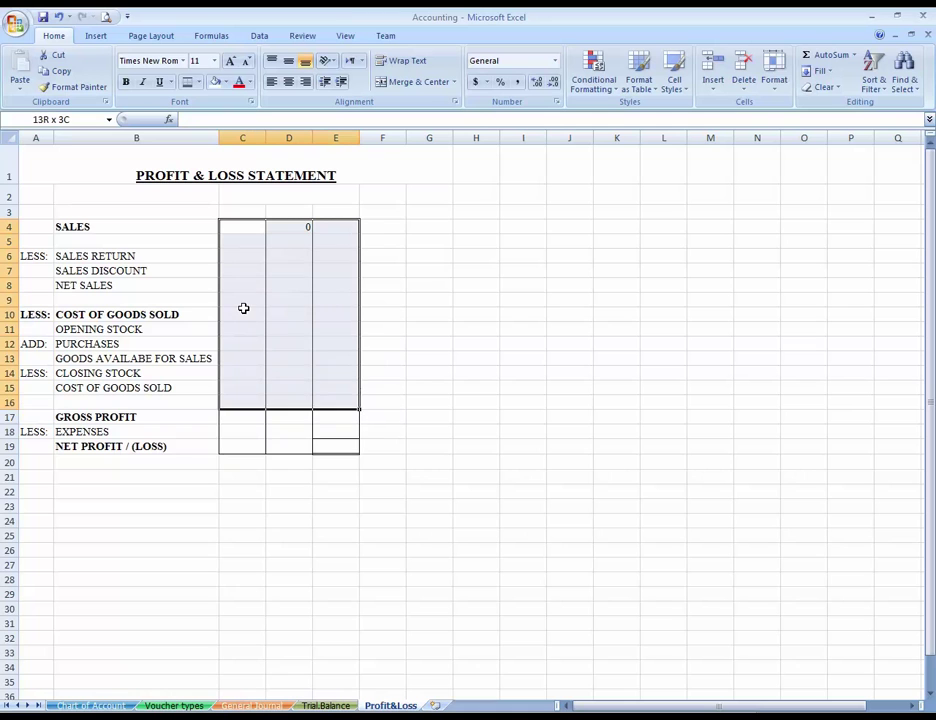
pyautogui.hotkey('shift', 'Down')
pyautogui.hotkey('shift', 'Down')
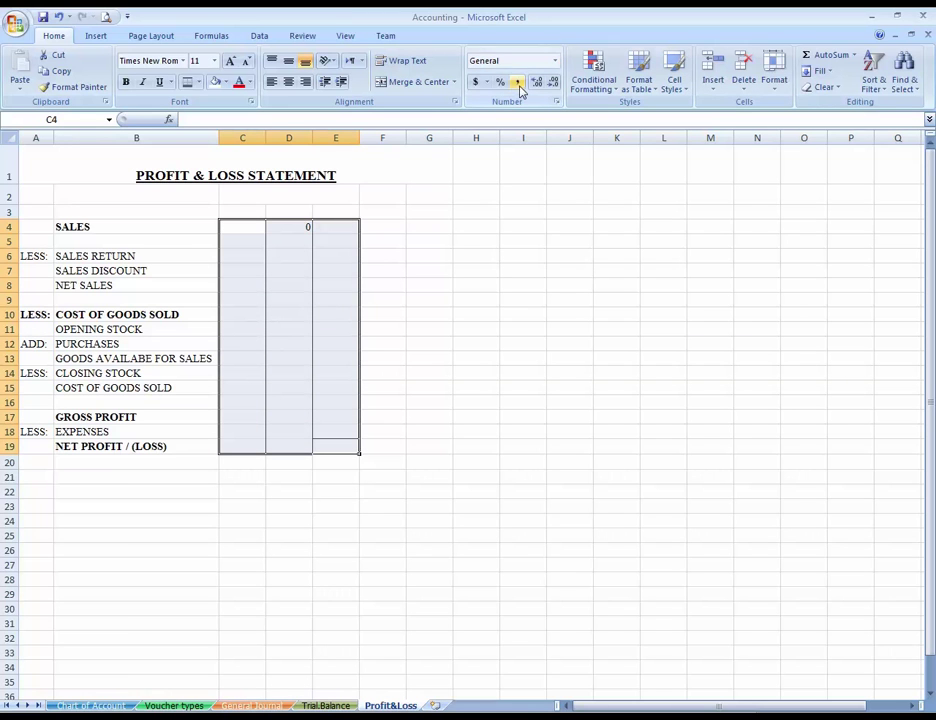
pyautogui.click(518, 85)
pyautogui.click(554, 85)
pyautogui.click(538, 83)
# Step: Check that D4's zero now displays as a dash
pyautogui.press('Down')
pyautogui.press('Up')
pyautogui.press('Right')
pyautogui.press('Down')
pyautogui.press('Up')
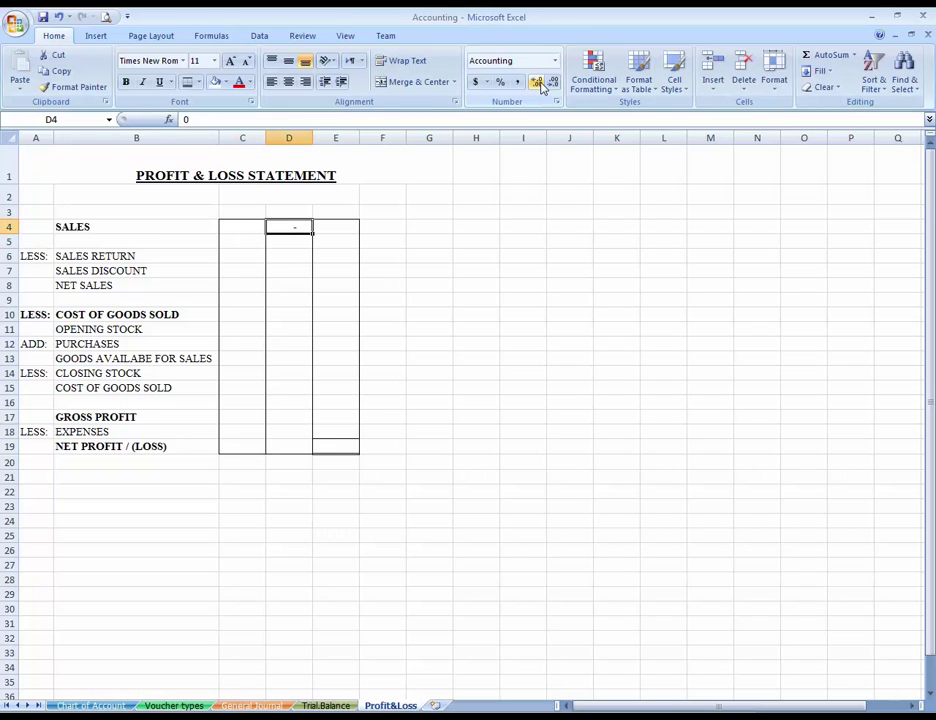
# Step: Enter zeros for sales return and sales discount in D6 and D7
pyautogui.press('Left')
pyautogui.press('Down')
pyautogui.press('Right')
pyautogui.press('Left')
pyautogui.press('Down')
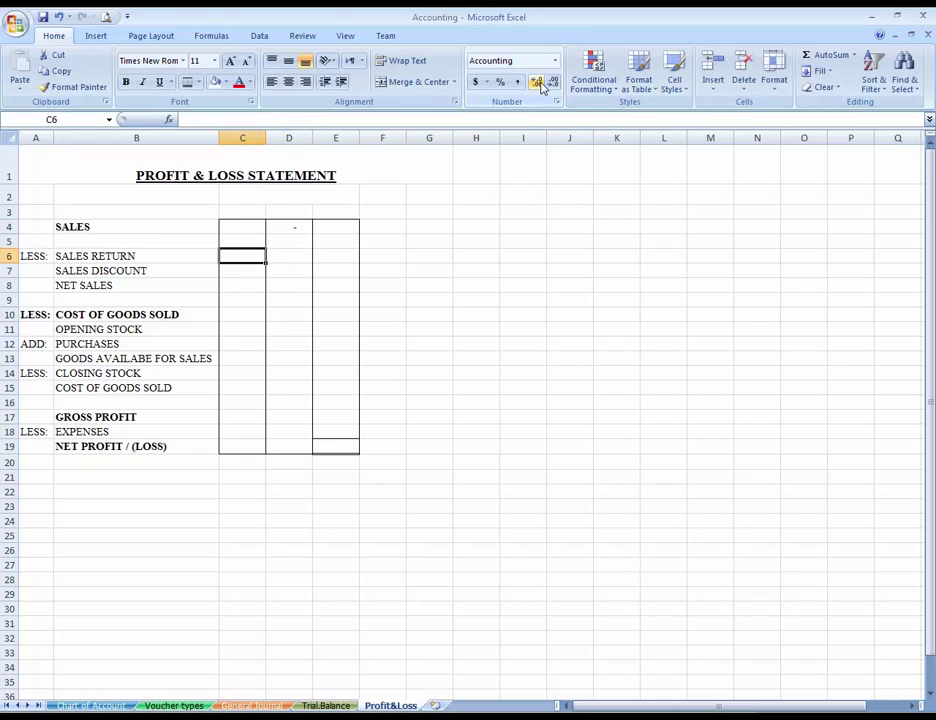
pyautogui.press('Down')
pyautogui.press('Up')
pyautogui.press('Right')
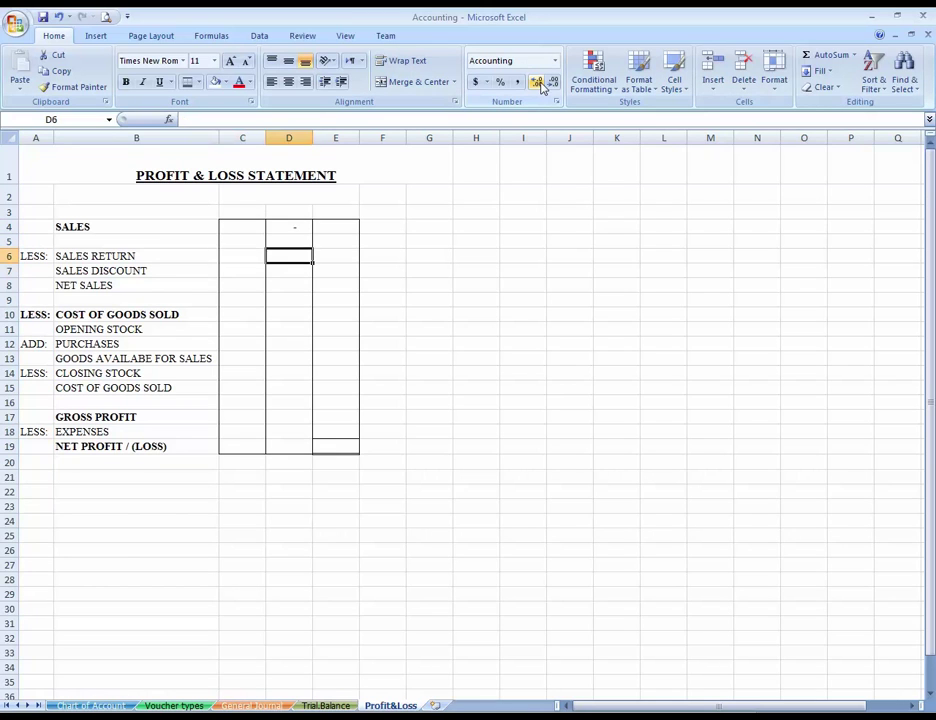
pyautogui.write('0')
pyautogui.press('Return')
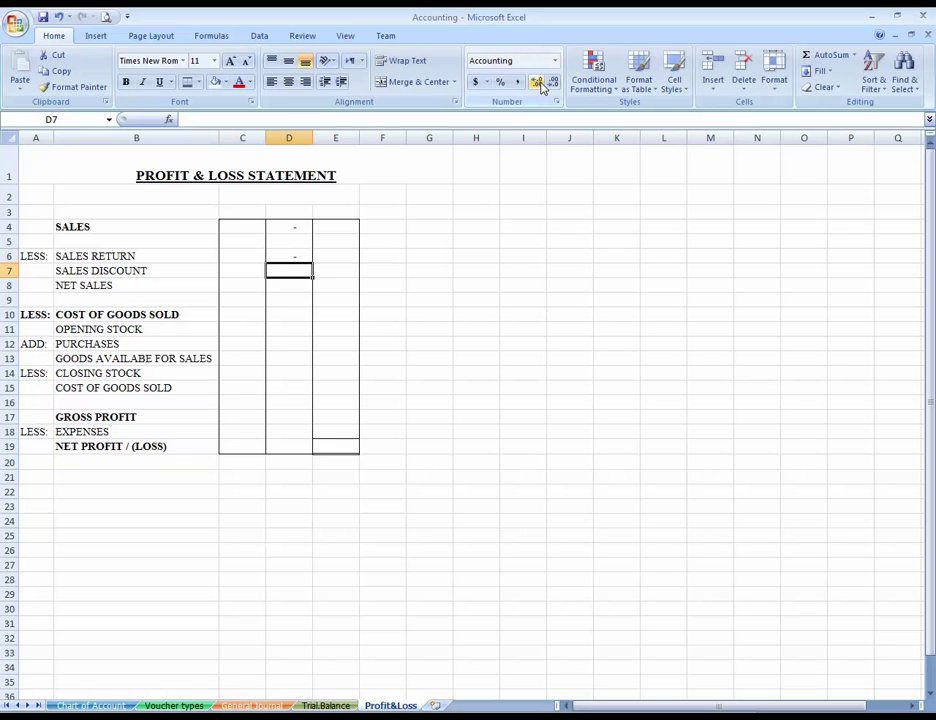
pyautogui.write('0')
pyautogui.press('Return')
# Step: Move the zeros to C6 and C7 and clear D6:D7
pyautogui.press('Up')
pyautogui.press('Up')
pyautogui.press('Left')
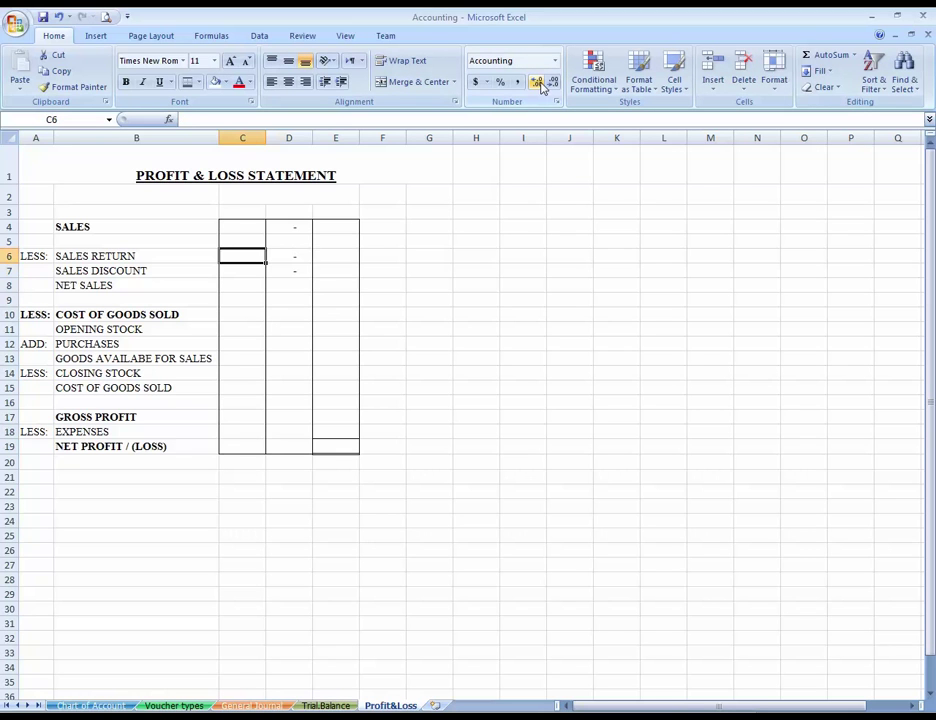
pyautogui.write('0')
pyautogui.press('Return')
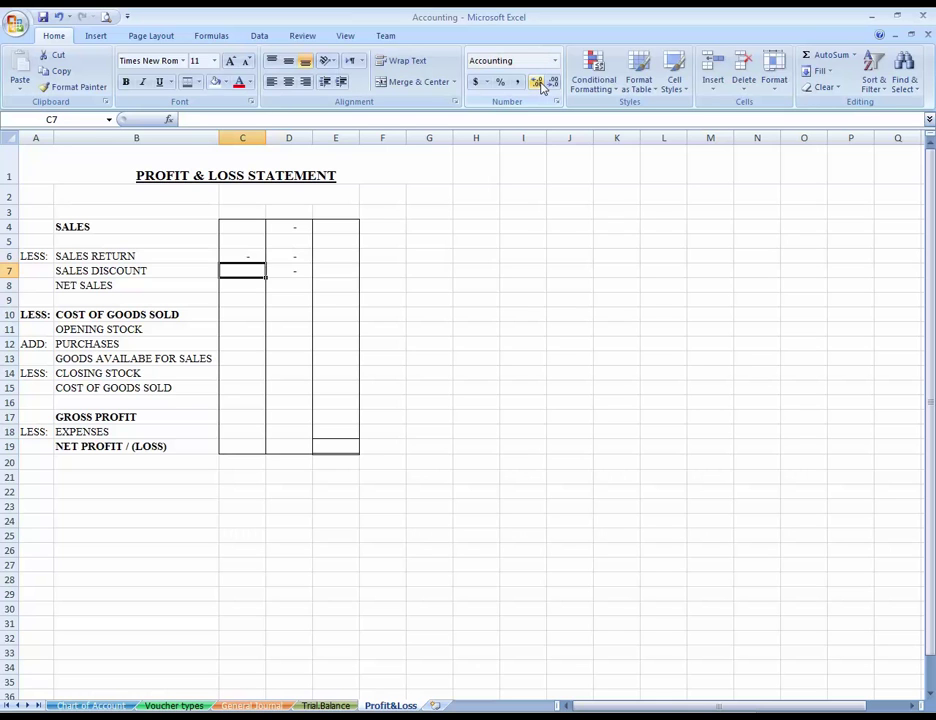
pyautogui.write('0')
pyautogui.press('Return')
pyautogui.press('Up')
pyautogui.press('Up')
pyautogui.press('Right')
pyautogui.hotkey('shift', 'Down')
pyautogui.press('Delete')
# Step: Add a bottom border under C7 and D7
pyautogui.press('Down')
pyautogui.press('Left')
pyautogui.press('Right')
pyautogui.press('Left')
pyautogui.hotkey('shift', 'Right')
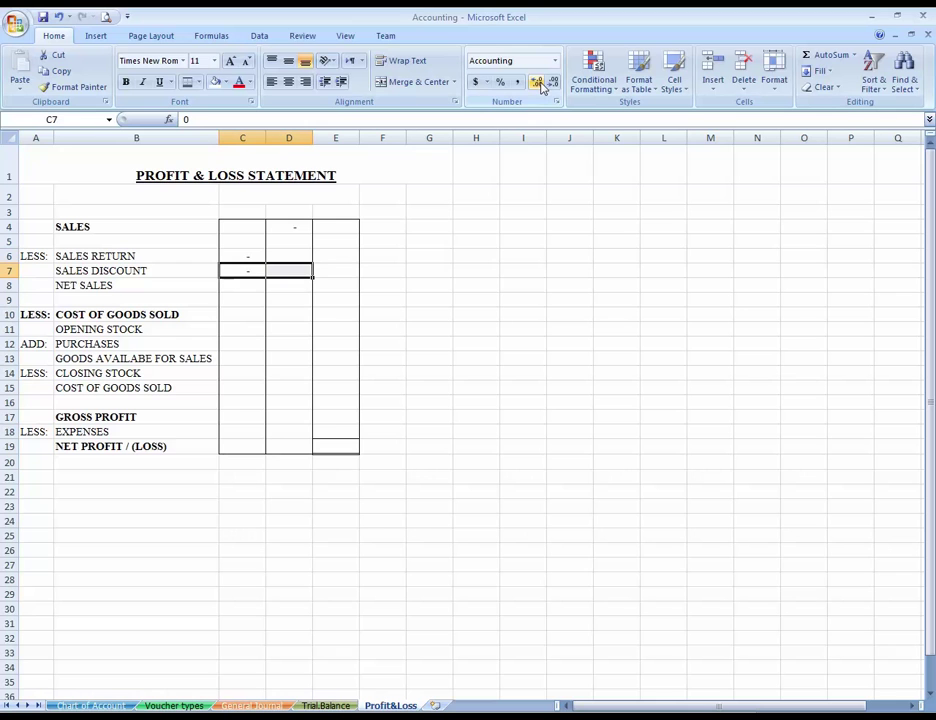
pyautogui.click(198, 86)
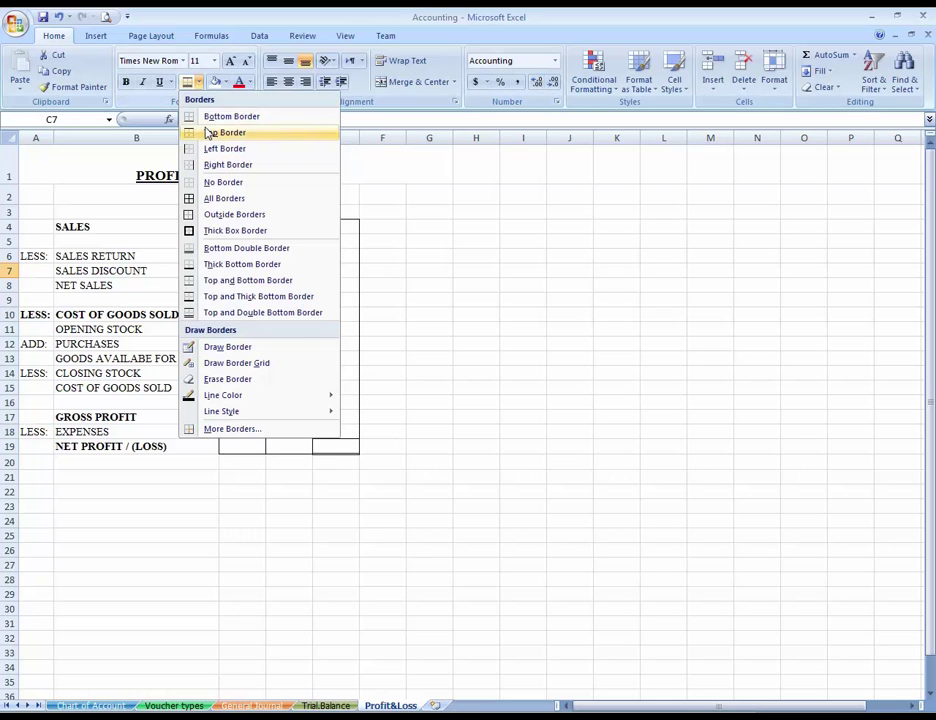
pyautogui.click(221, 119)
pyautogui.press('Right')
pyautogui.press('Down')
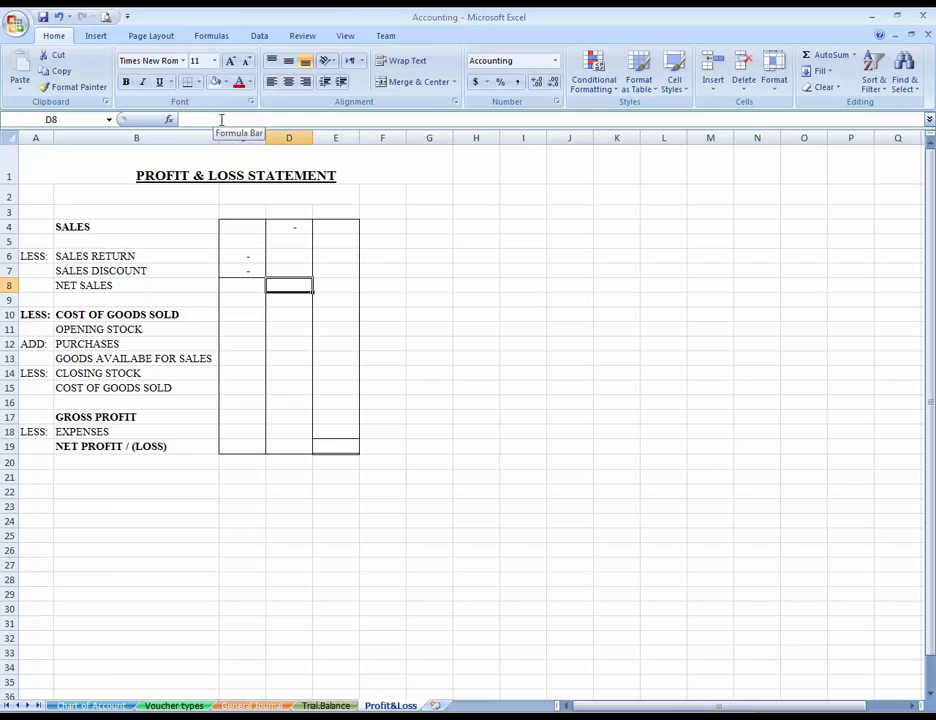
# Step: Enter 0 in E8, then look over the zero cells C6 and C7
pyautogui.press('Right')
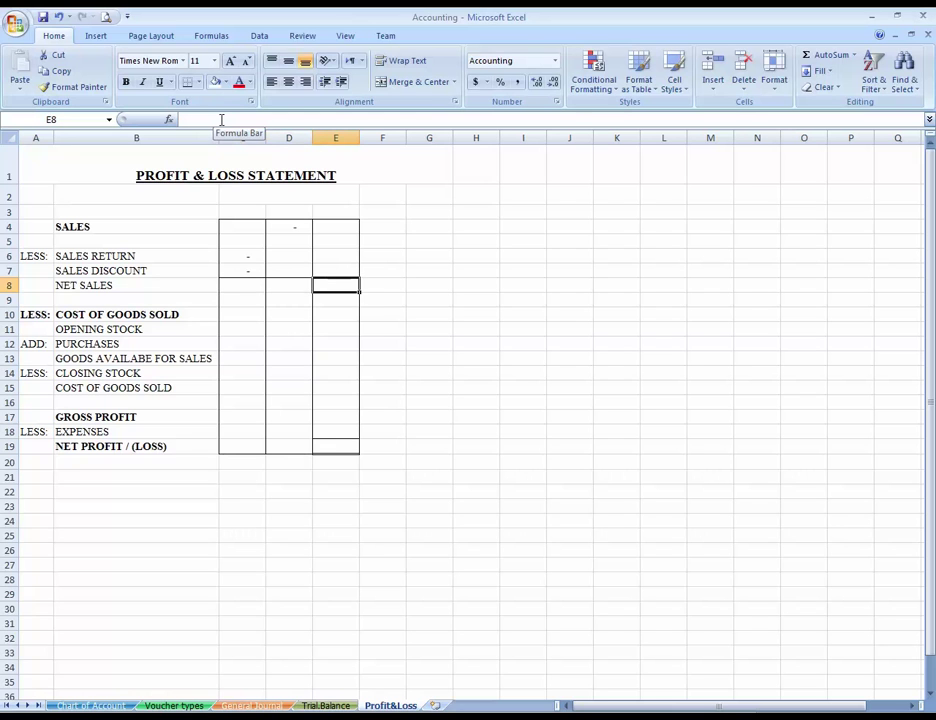
pyautogui.write('0')
pyautogui.press('Return')
pyautogui.press('Up')
pyautogui.press('Up')
pyautogui.press('Left')
pyautogui.press('Left')
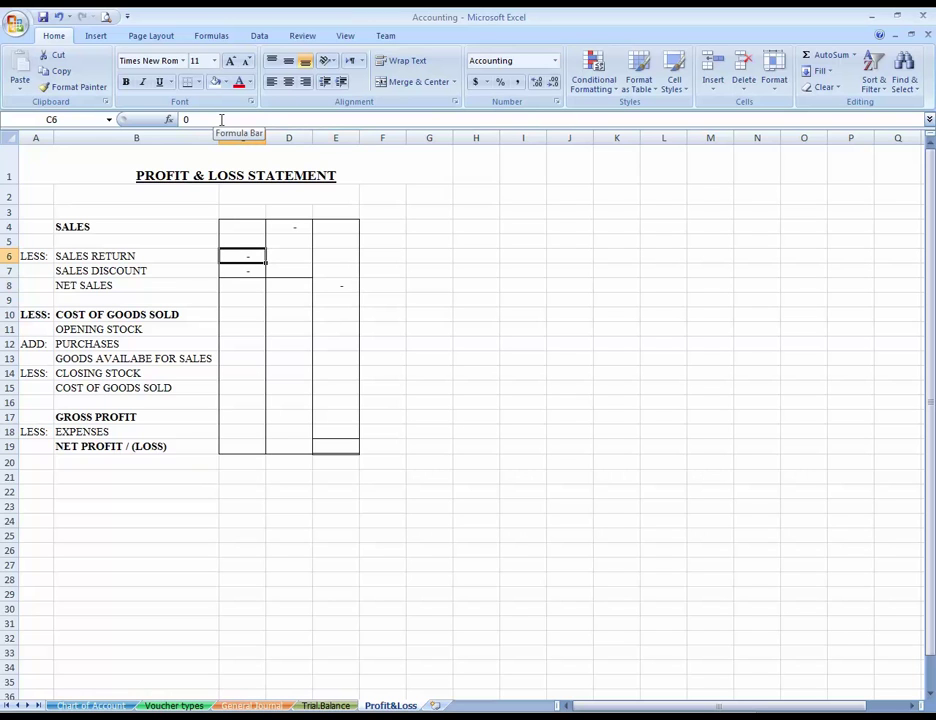
pyautogui.press('Down')
pyautogui.press('Up')
pyautogui.press('Down')
pyautogui.press('Up')
pyautogui.press('Down')
pyautogui.press('Up')
pyautogui.press('Left')
pyautogui.press('Right')
# Step: Move the zeros from C6:C7 into D6:D7
pyautogui.press('Down')
pyautogui.hotkey('shift', 'Right')
pyautogui.hotkey('ctrl', 'x')
pyautogui.hotkey('ctrl', 'v')
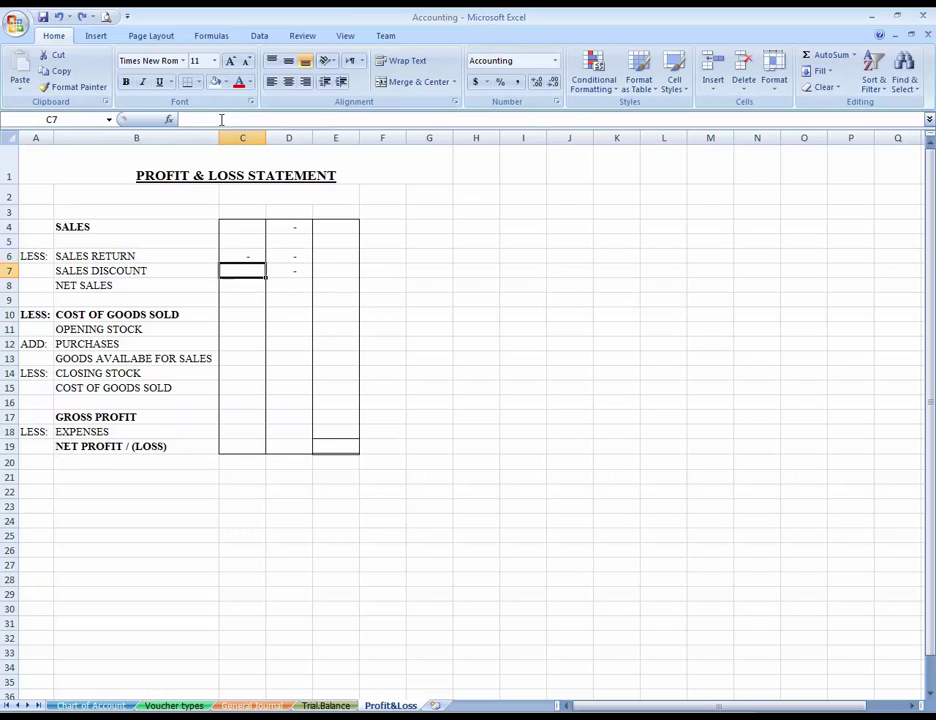
pyautogui.press('Up')
pyautogui.hotkey('ctrl', 'x')
pyautogui.press('Right')
pyautogui.hotkey('ctrl', 'v')
pyautogui.press('Down')
pyautogui.press('Up')
pyautogui.press('Down')
pyautogui.press('Down')
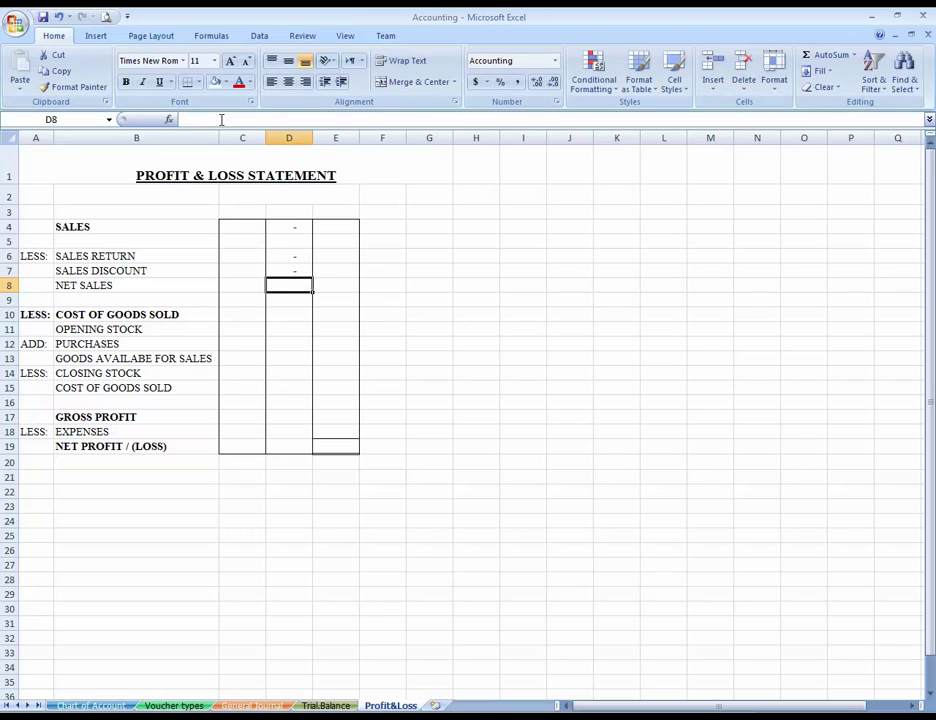
pyautogui.press('Up')
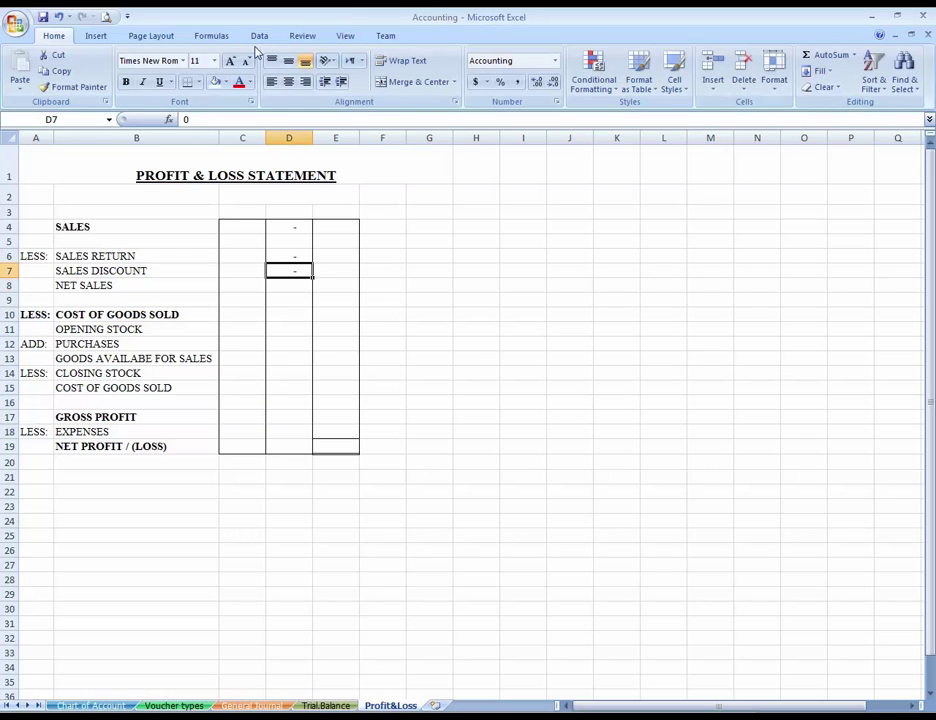
# Step: Re-enter the 0 in net sales cell E8 and check the cells above it
pyautogui.press('Right')
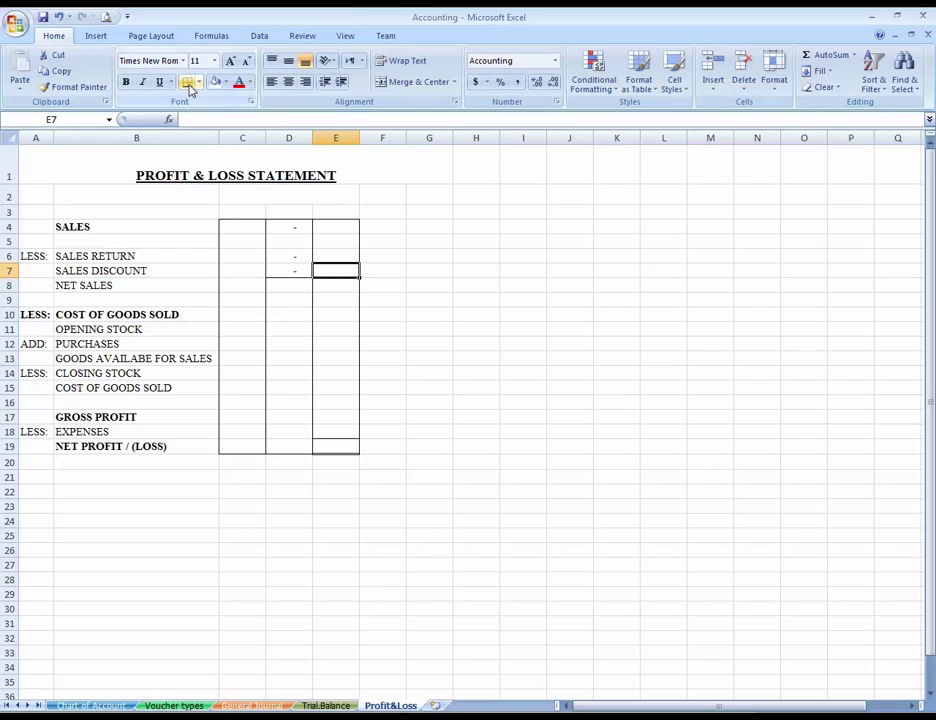
pyautogui.press('Down')
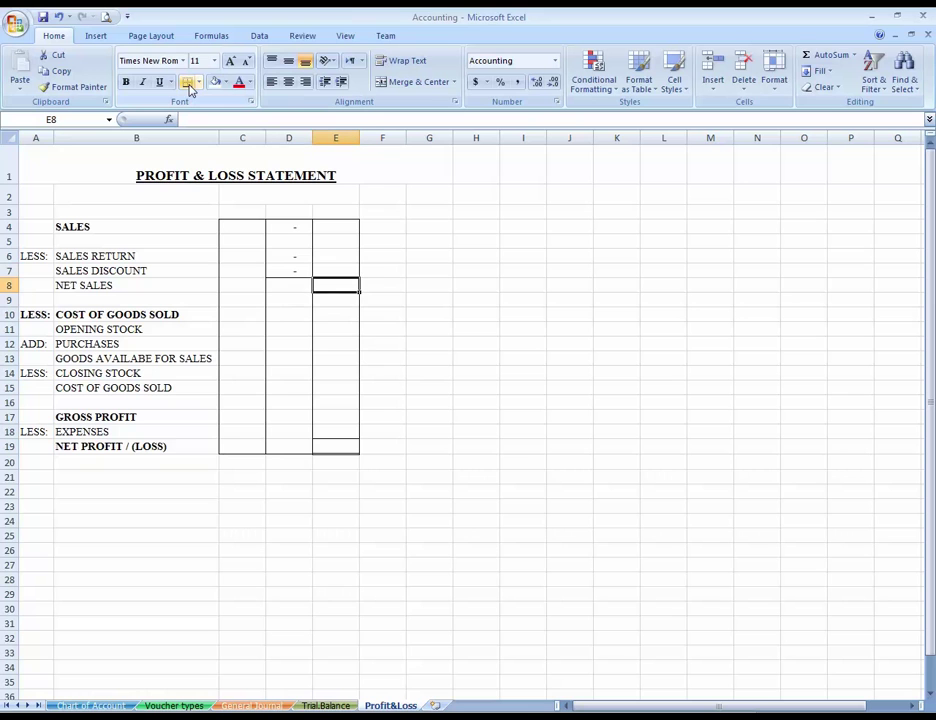
pyautogui.press('Up')
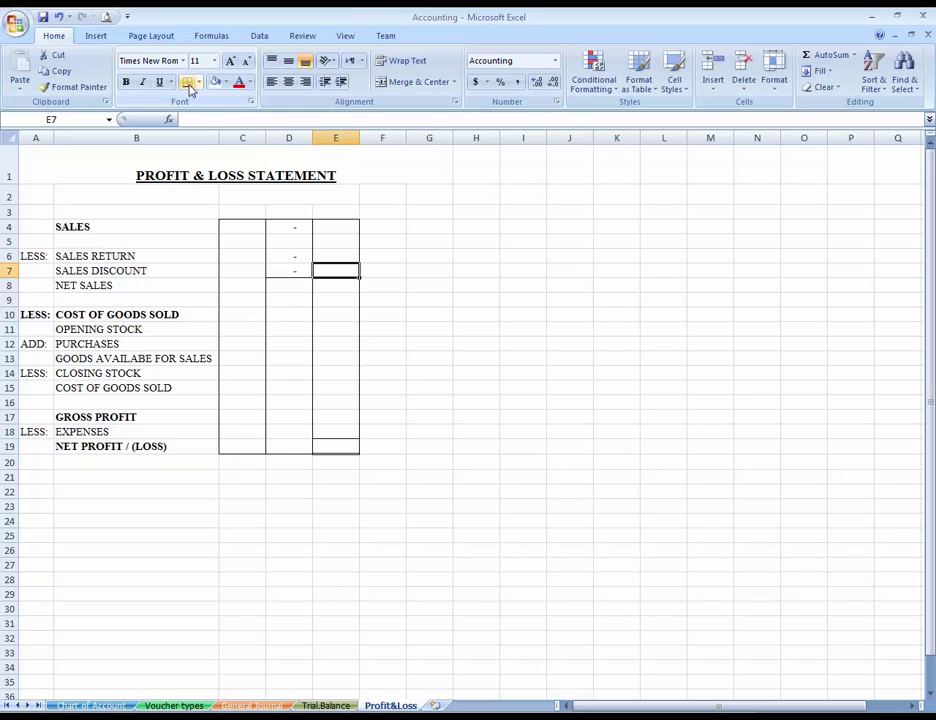
pyautogui.press('Down')
pyautogui.write('0')
pyautogui.press('Return')
pyautogui.press('Up')
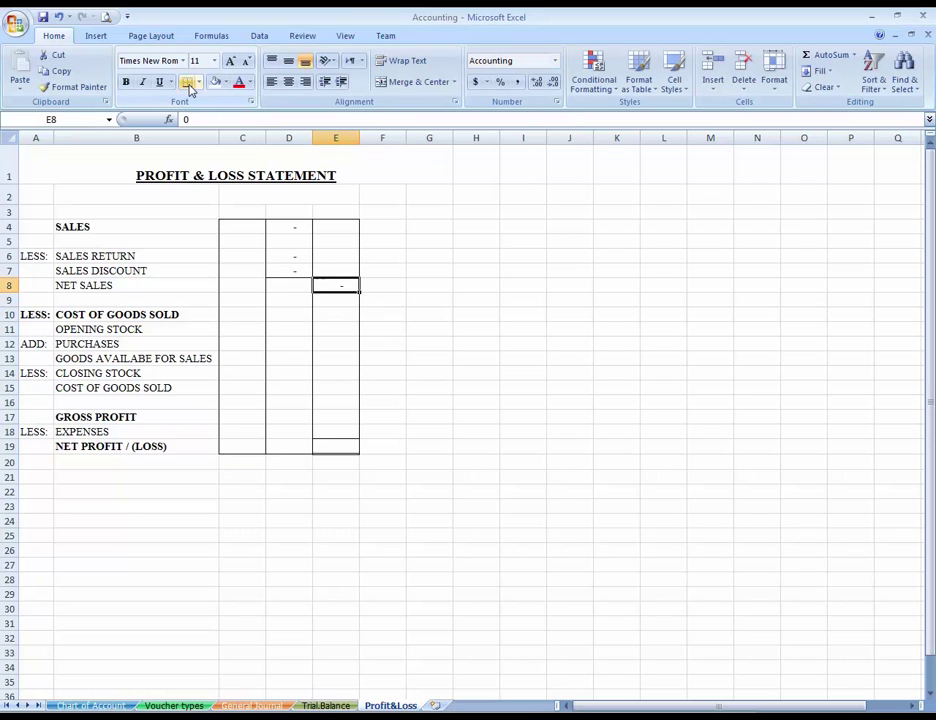
pyautogui.press('Up')
pyautogui.press('Down')
pyautogui.press('Down')
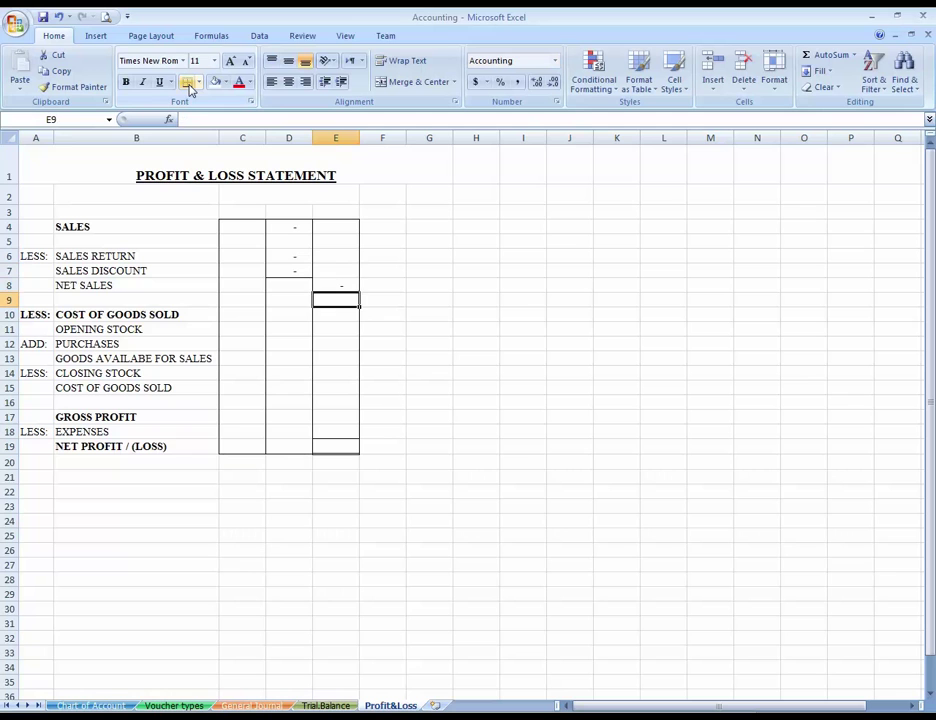
pyautogui.press('Down')
pyautogui.press('Left')
pyautogui.press('Left')
pyautogui.press('Left')
# Step: Enter a 0 for opening stock in D11
pyautogui.press('Right')
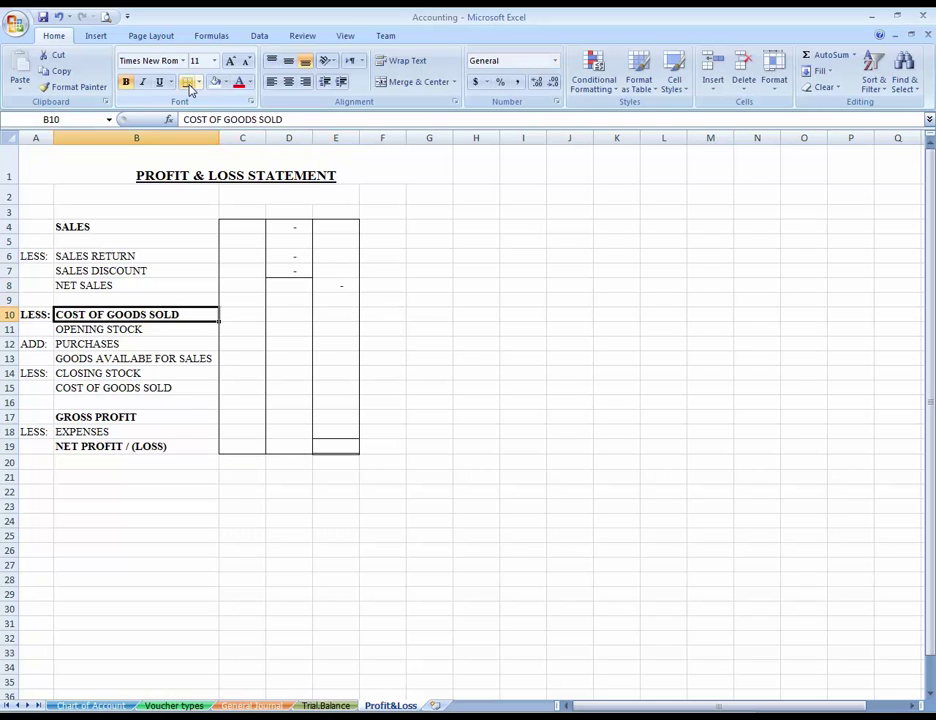
pyautogui.press('Right')
pyautogui.press('Left')
pyautogui.press('Left')
pyautogui.press('Right')
pyautogui.press('Right')
pyautogui.press('Left')
pyautogui.press('Down')
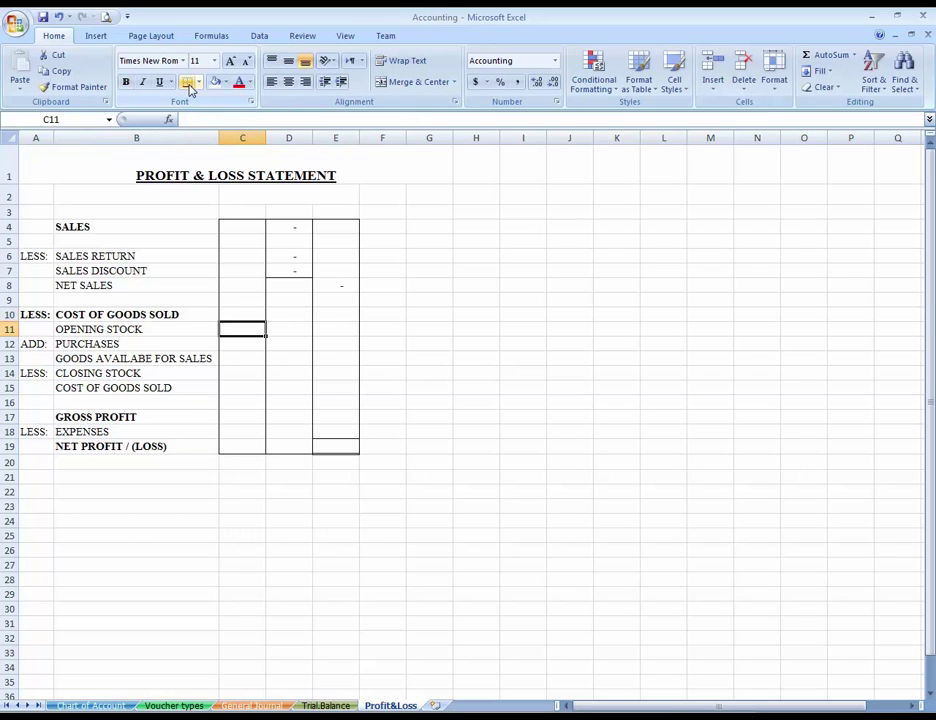
pyautogui.press('Up')
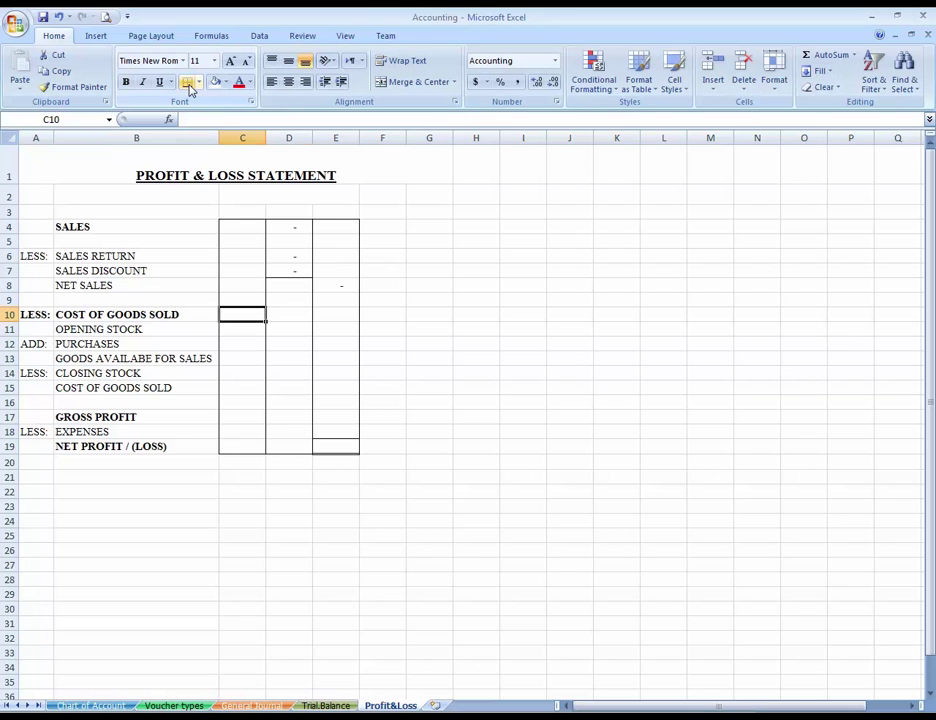
pyautogui.press('Right')
pyautogui.press('Down')
pyautogui.write('0')
pyautogui.press('Return')
# Step: Move the opening stock zero to C11 and enter 0 for purchases in C12
pyautogui.press('Up')
pyautogui.press('Delete')
pyautogui.press('Left')
pyautogui.write('0')
pyautogui.press('Return')
pyautogui.write('0')
pyautogui.press('Return')
# Step: Add a bottom border under the purchases amount C12 instead of an underline
pyautogui.press('Up')
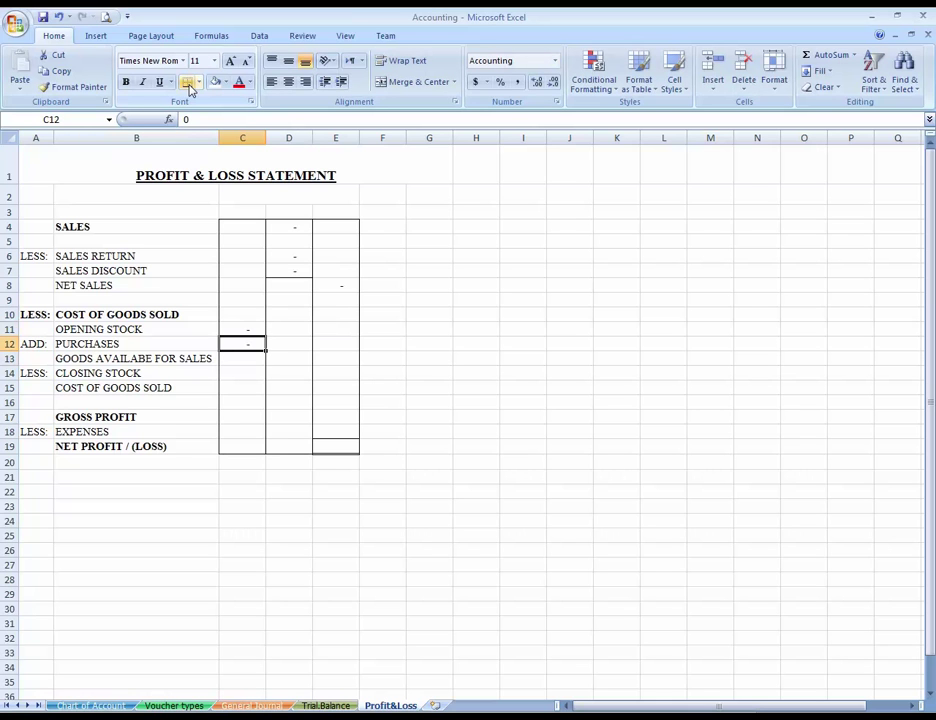
pyautogui.hotkey('ctrl', 'u')
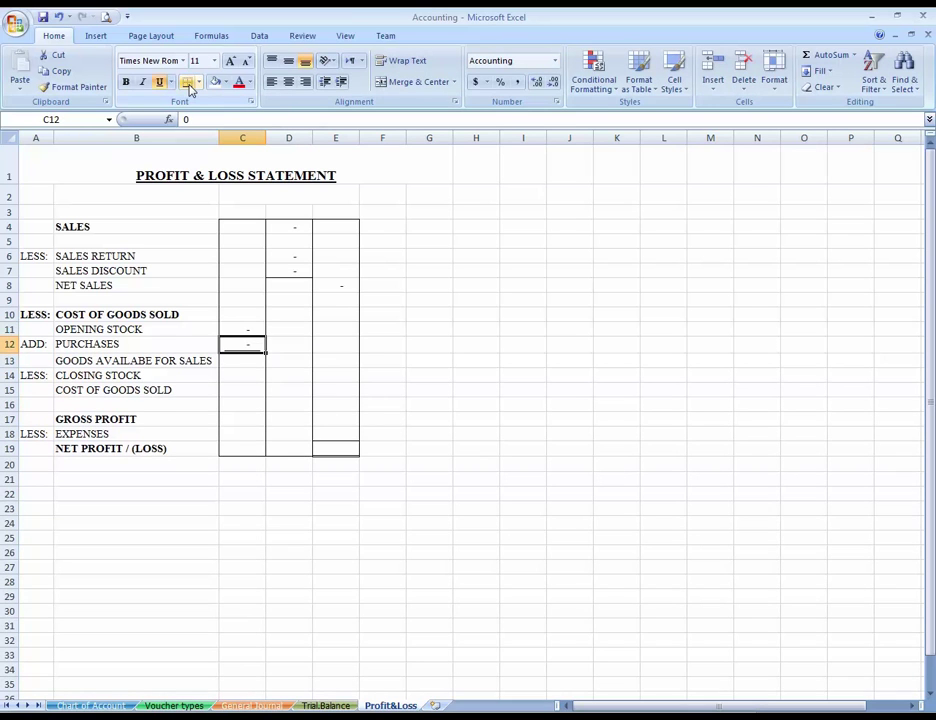
pyautogui.hotkey('ctrl', 'z')
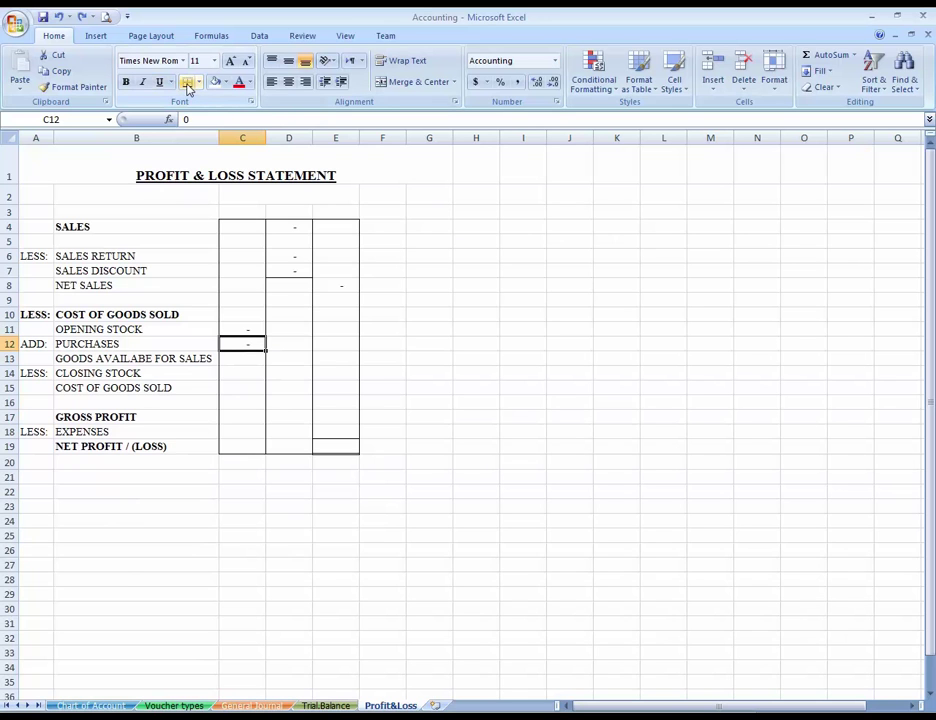
pyautogui.click(187, 82)
pyautogui.press('Down')
pyautogui.press('Right')
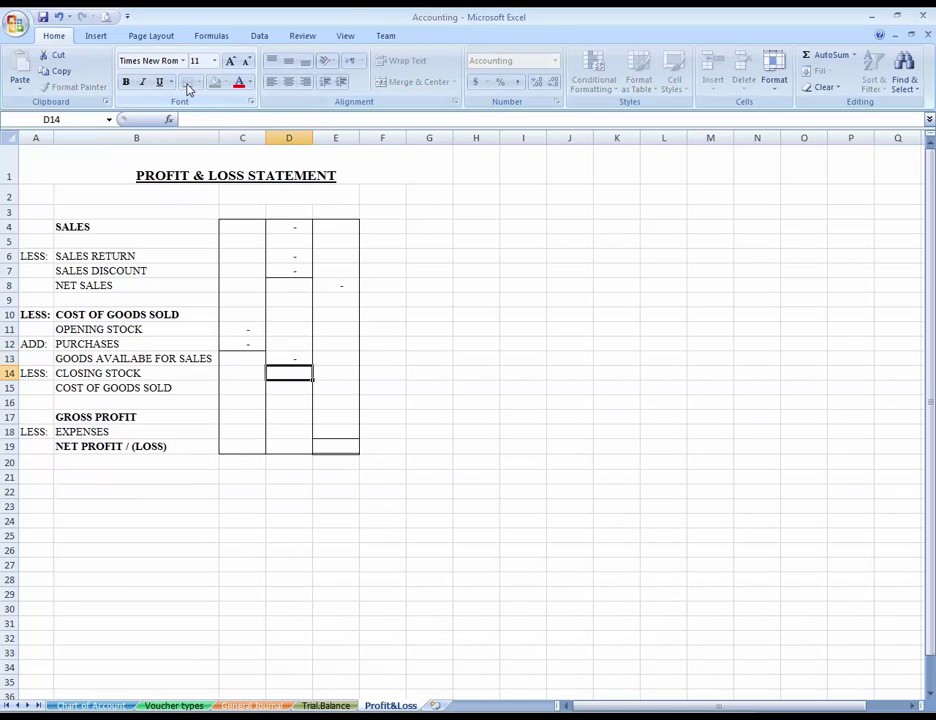
pyautogui.click(189, 86)
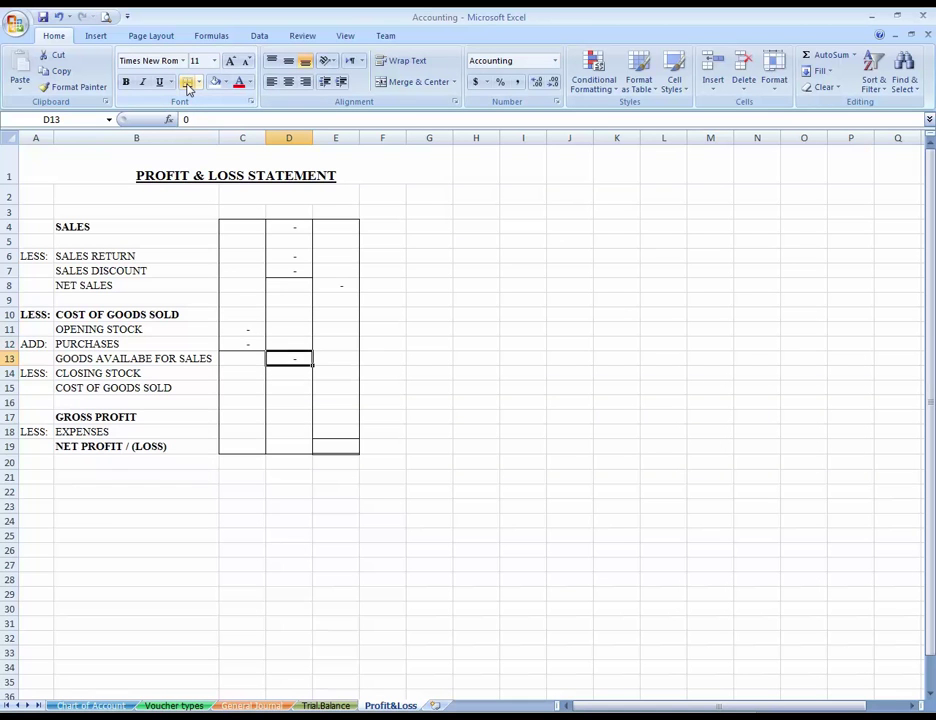
# Step: Enter 0 for closing stock in D14 and =SUM(C11:C12) in D13
pyautogui.press('Return')
pyautogui.write('0')
pyautogui.press('Return')
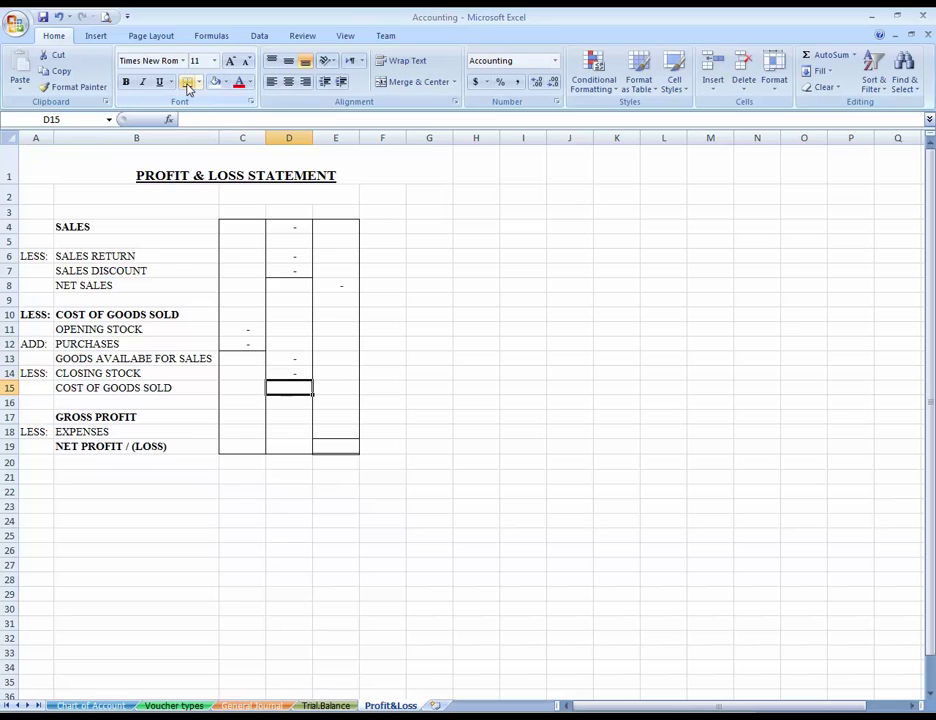
pyautogui.press('Up')
pyautogui.press('Up')
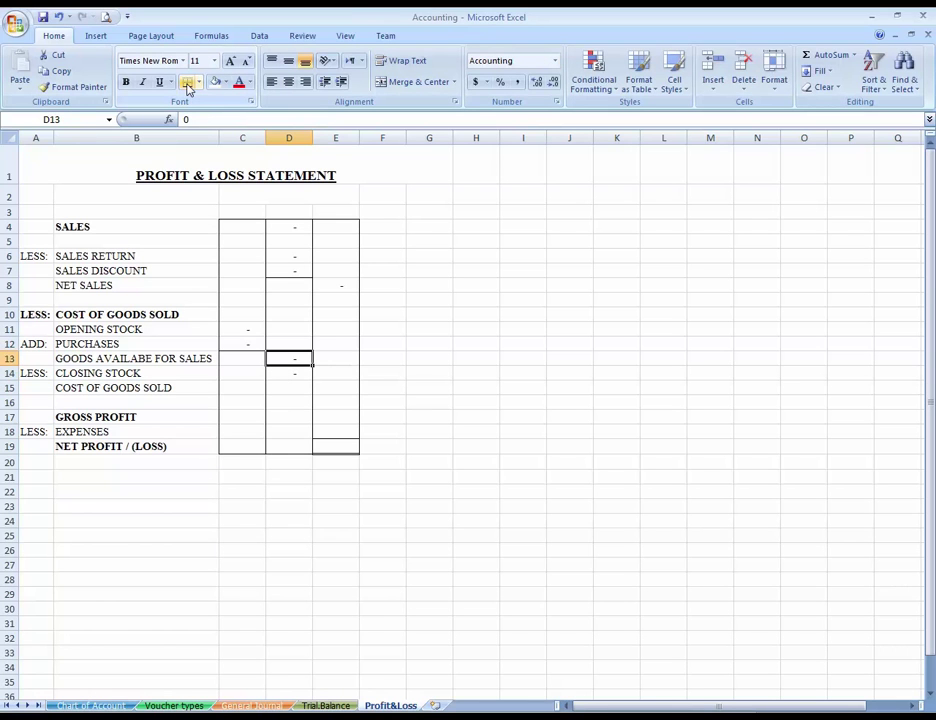
pyautogui.write('=SUM(')
pyautogui.press('Left')
pyautogui.press('Up')
pyautogui.press('Up')
pyautogui.hotkey('shift', 'Down')
pyautogui.press('Return')
# Step: Test the D13 total with 1 and 2 in C11:C12, then clear them
pyautogui.press('Up')
pyautogui.press('Left')
pyautogui.press('Up')
pyautogui.press('Up')
pyautogui.write('1')
pyautogui.press('Return')
pyautogui.write('2')
pyautogui.press('Return')
pyautogui.press('Up')
pyautogui.press('Up')
pyautogui.hotkey('shift', 'Down')
pyautogui.press('Delete')
pyautogui.press('Right')
pyautogui.press('Down')
pyautogui.press('Down')
# Step: Review the closing stock cell D14 and the goods available formula in D13
pyautogui.press('Left')
pyautogui.press('Down')
pyautogui.press('Right')
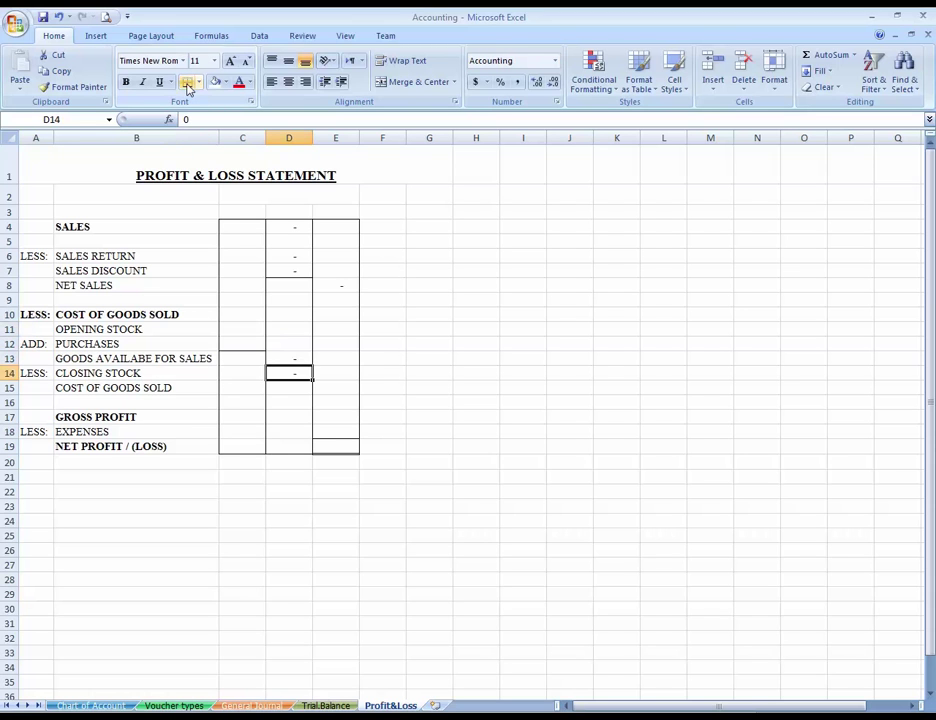
pyautogui.press('Left')
pyautogui.press('Left')
pyautogui.press('Right')
pyautogui.press('Left')
pyautogui.press('Left')
pyautogui.press('Right')
pyautogui.press('Right')
pyautogui.press('Right')
pyautogui.press('Left')
pyautogui.press('Right')
pyautogui.press('Up')
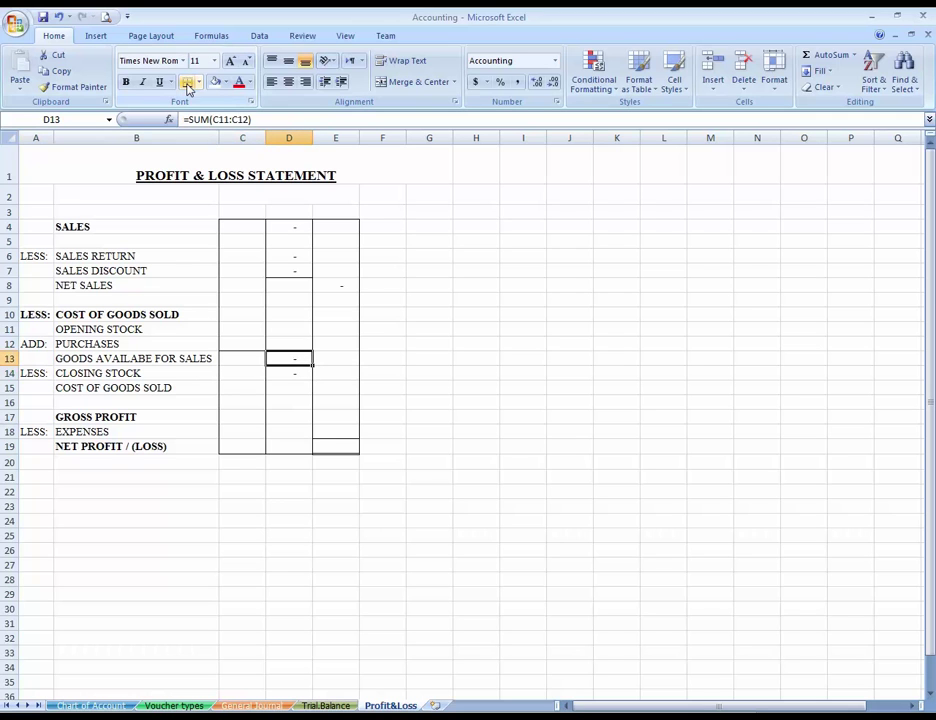
pyautogui.press('Down')
pyautogui.press('Down')
pyautogui.press('Up')
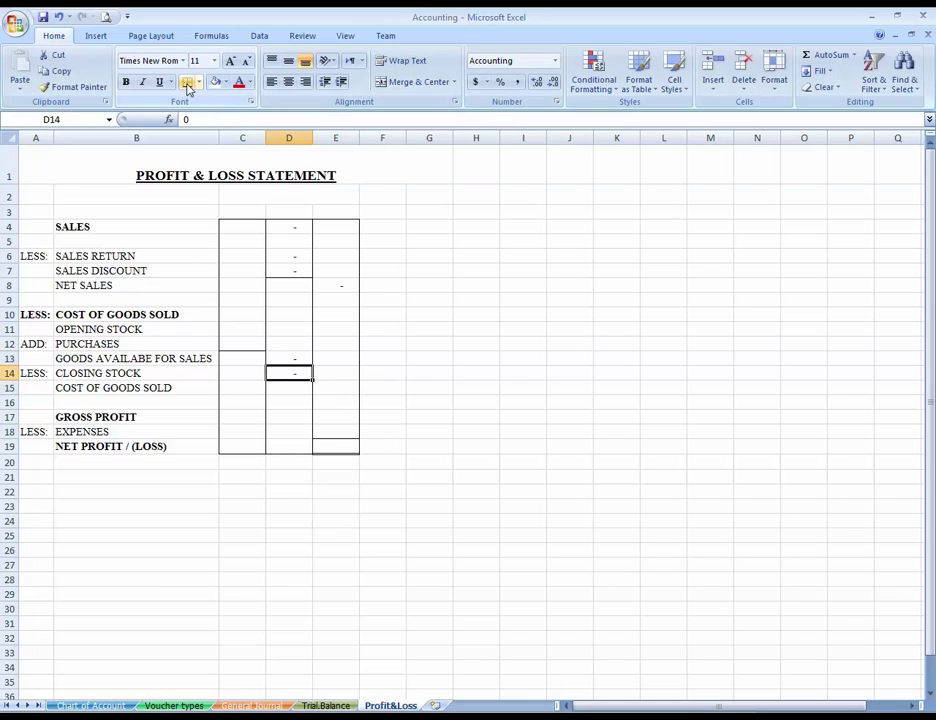
pyautogui.press('Down')
pyautogui.press('Up')
# Step: Put a 0 placeholder in the cost of goods sold cell E15
pyautogui.press('Down')
pyautogui.press('Right')
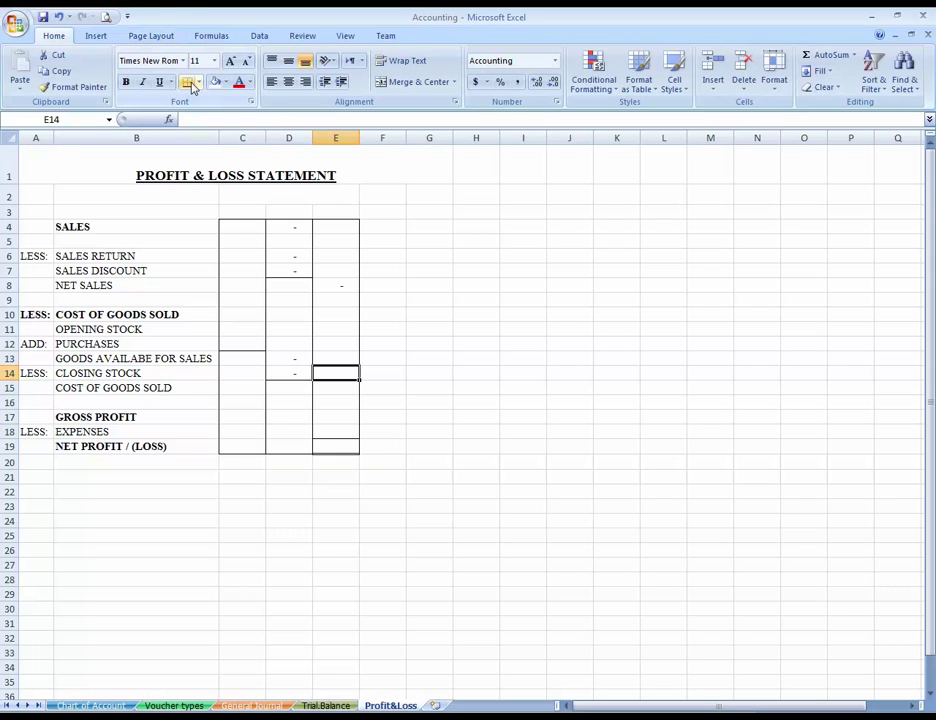
pyautogui.write('0')
pyautogui.hotkey('ctrl', 'Return')
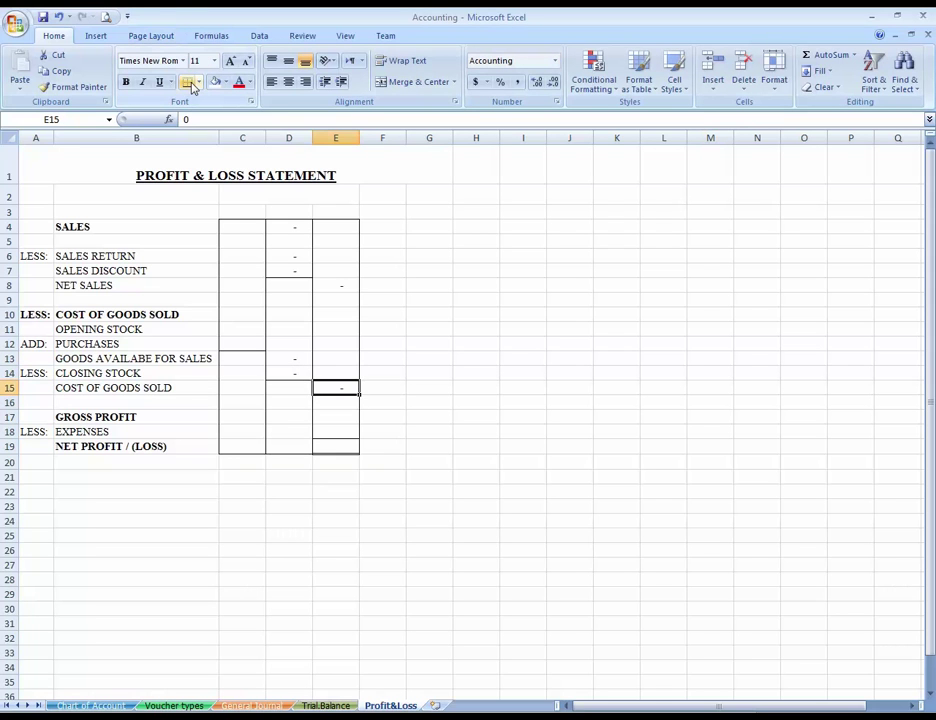
pyautogui.press('Left')
pyautogui.press('Right')
# Step: Replace it with the formula =D13-D14 and check the result
pyautogui.write('=')
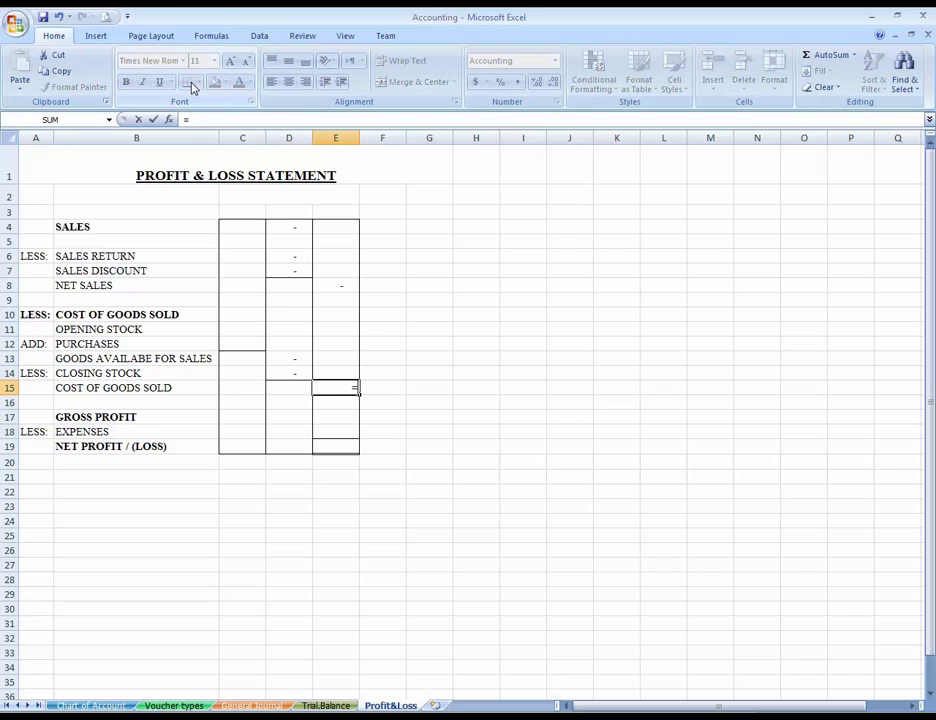
pyautogui.press('Up')
pyautogui.press('Up')
pyautogui.press('Left')
pyautogui.write('-')
pyautogui.press('Up')
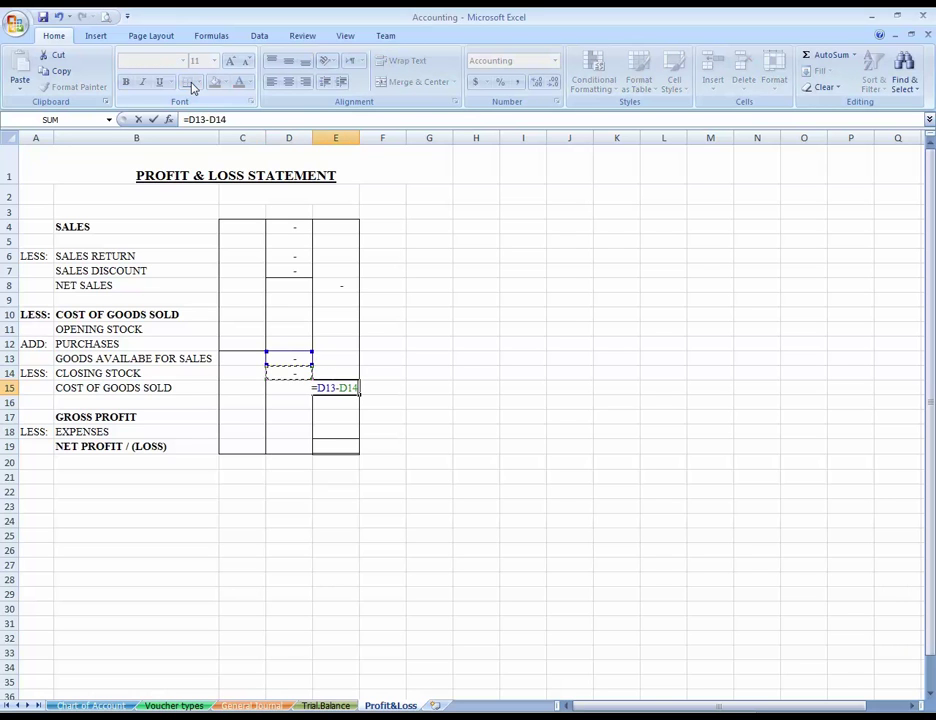
pyautogui.press('Return')
pyautogui.press('Up')
pyautogui.press('Up')
pyautogui.press('Up')
pyautogui.press('Left')
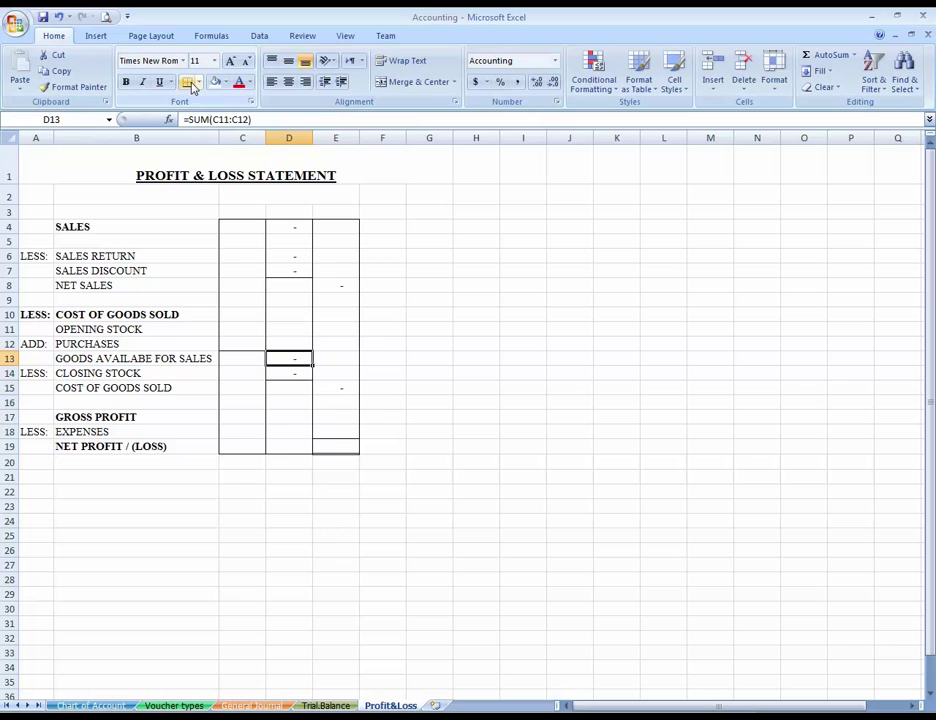
pyautogui.press('Down')
pyautogui.press('Down')
pyautogui.press('Right')
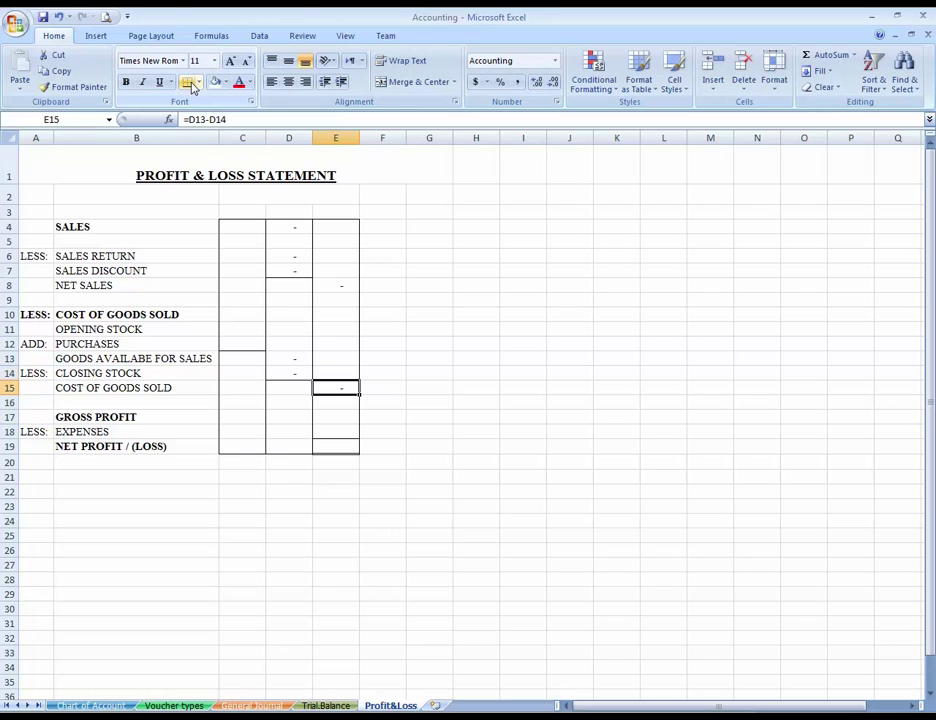
# Step: Select B16 and drag row 16's lower border up to a thin spacer strip
pyautogui.click(342, 287)
pyautogui.click(340, 388)
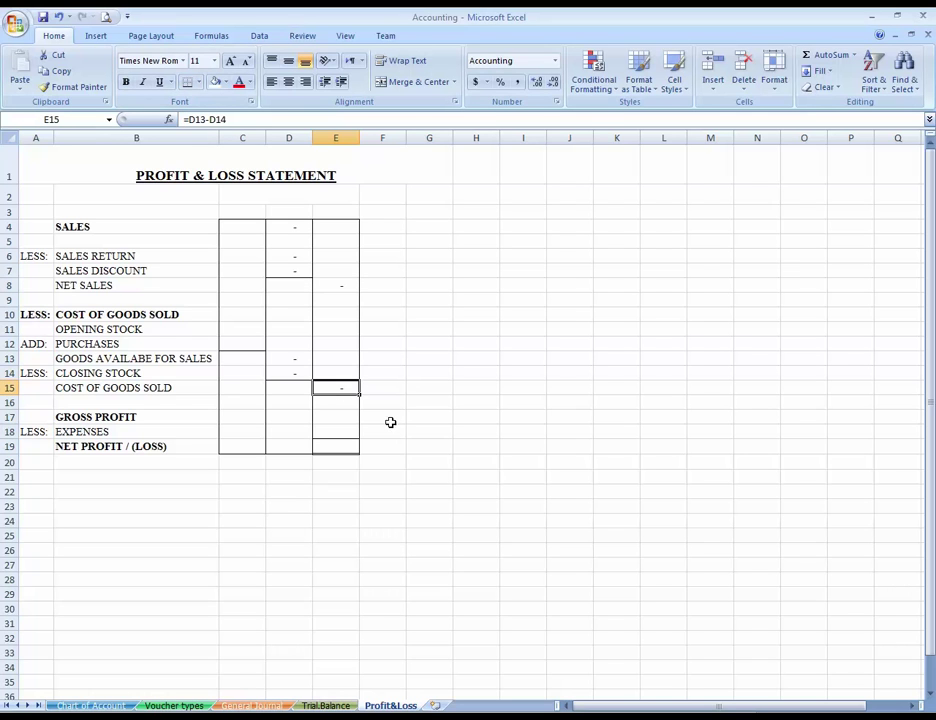
pyautogui.press('Down')
pyautogui.press('Down')
pyautogui.press('Up')
pyautogui.press('Left')
pyautogui.press('Left')
pyautogui.press('Left')
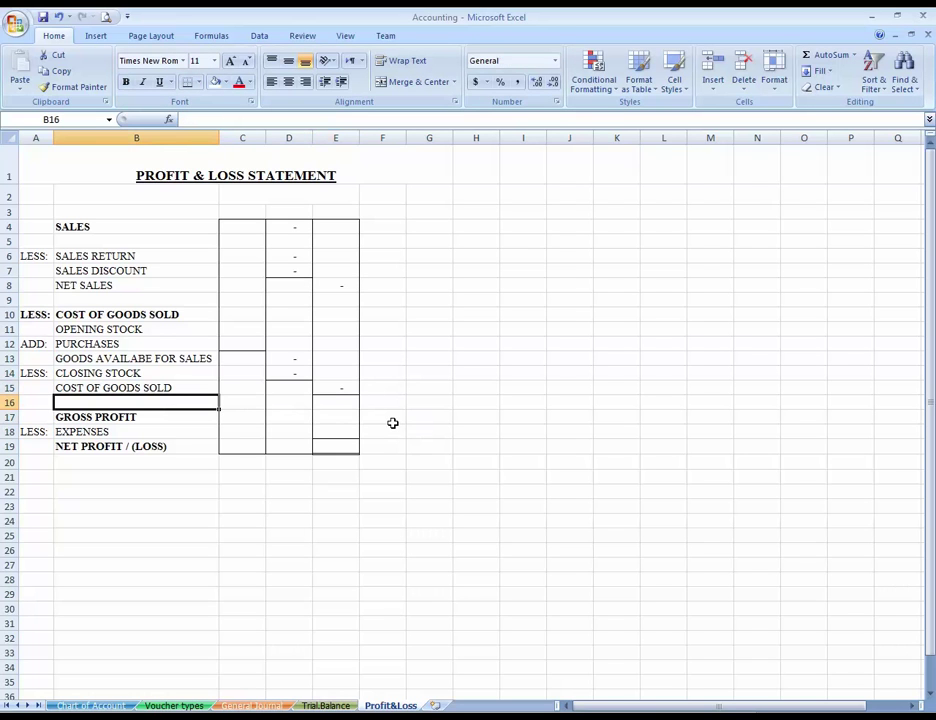
pyautogui.moveTo(9, 409); pyautogui.dragTo(9, 400)
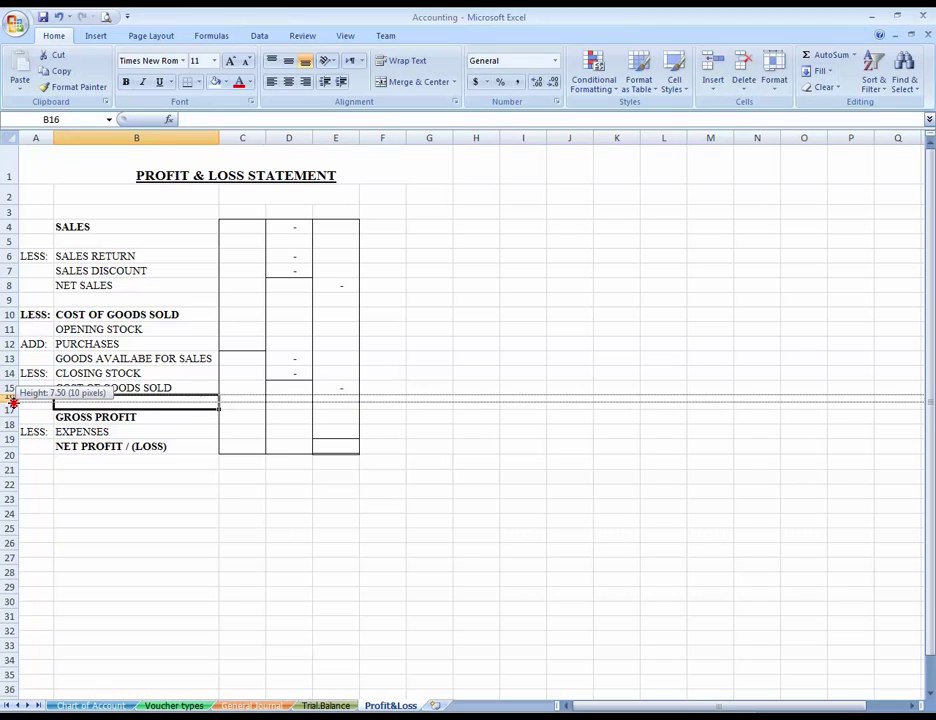
# Step: Delete the thin blank row 16 above the gross profit line
pyautogui.click(335, 404)
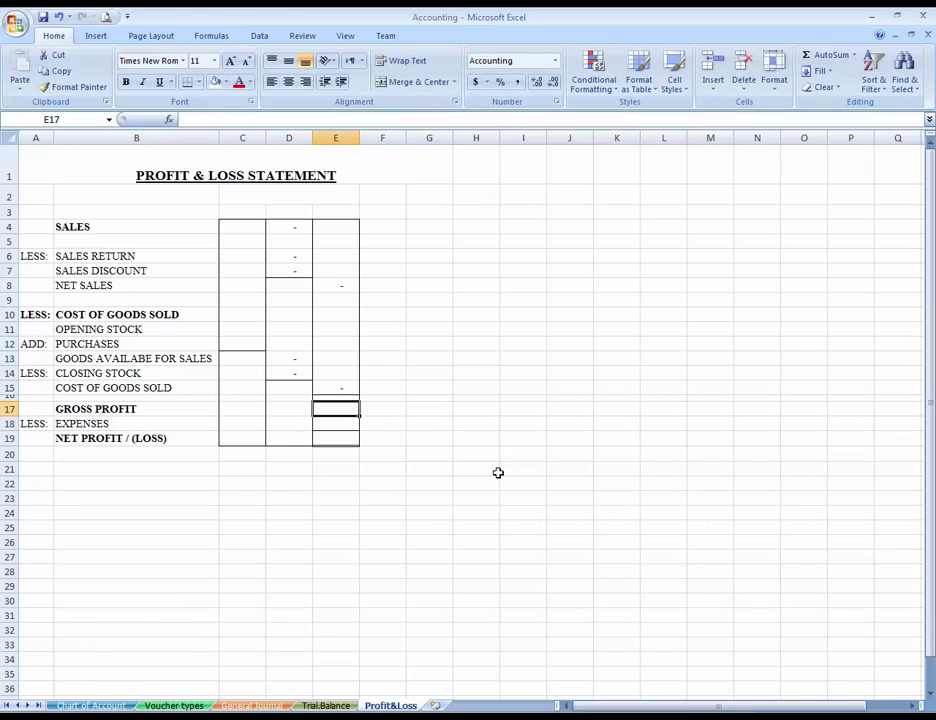
pyautogui.press('Up')
pyautogui.hotkey('ctrl', '-')
pyautogui.press('Down')
pyautogui.press('Return')
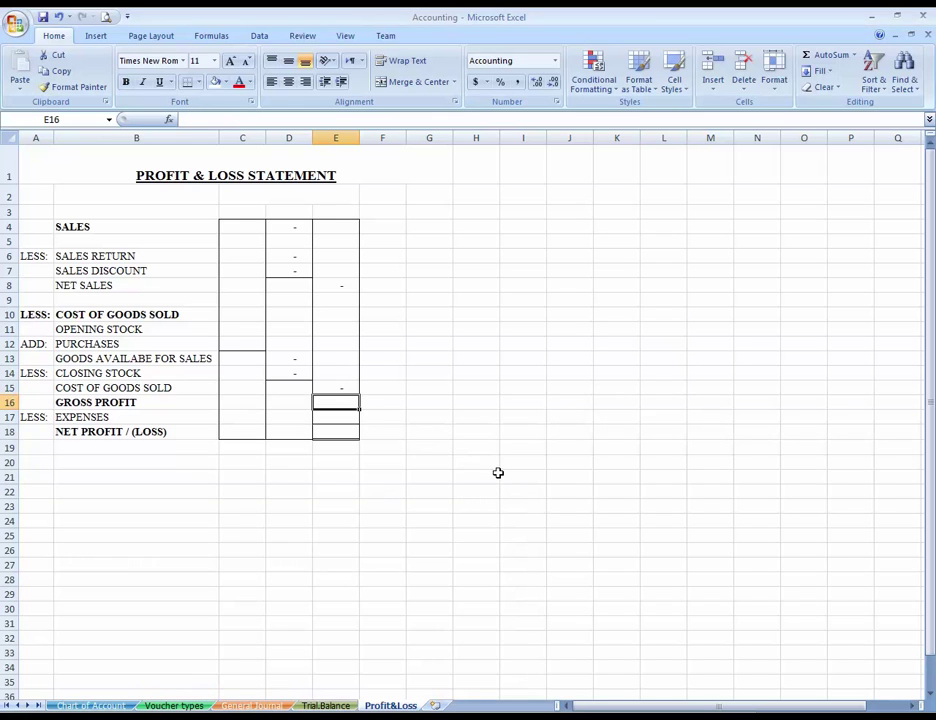
# Step: Enter the gross profit formula =E8-E15 in E16
pyautogui.write('=')
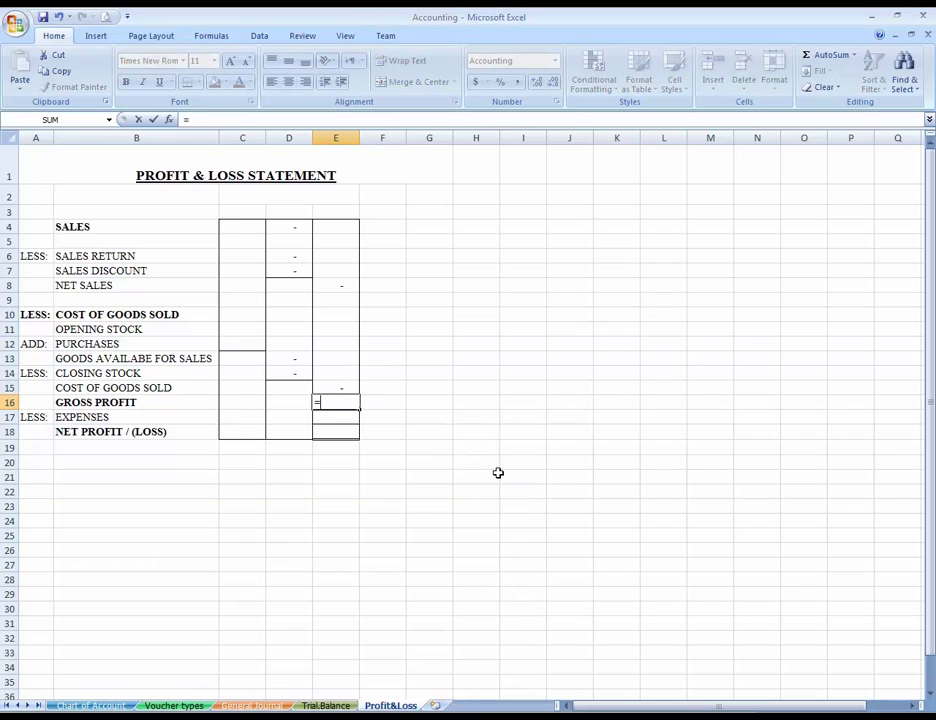
pyautogui.click(344, 285)
pyautogui.write('-')
pyautogui.click(345, 386)
pyautogui.press('Return')
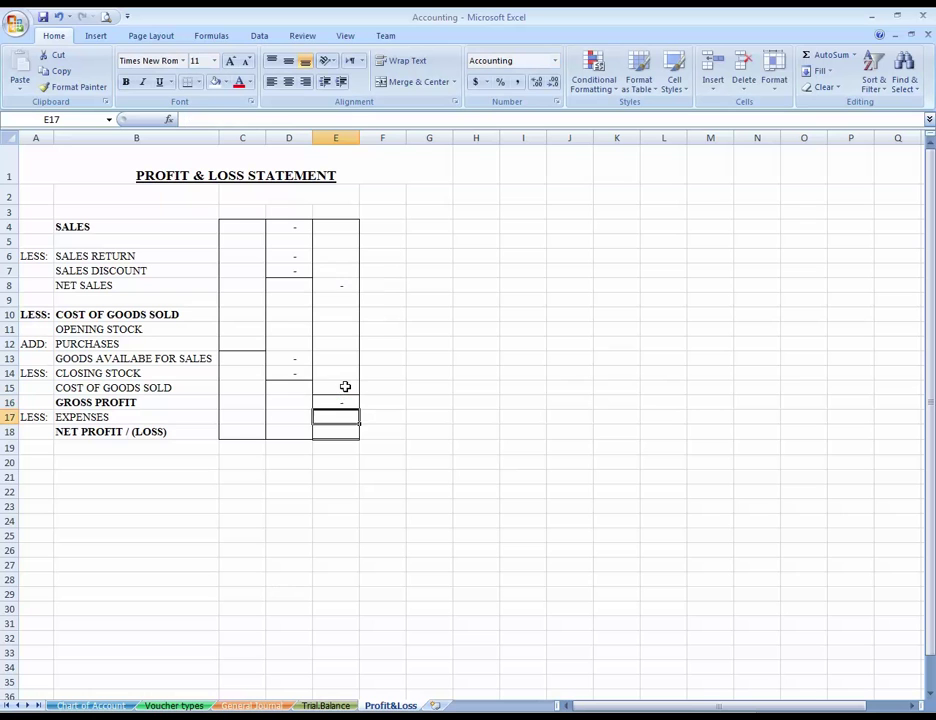
pyautogui.press('Up')
# Step: Enter 0 as the expenses amount in E17
pyautogui.press('Down')
pyautogui.press('Left')
pyautogui.press('Right')
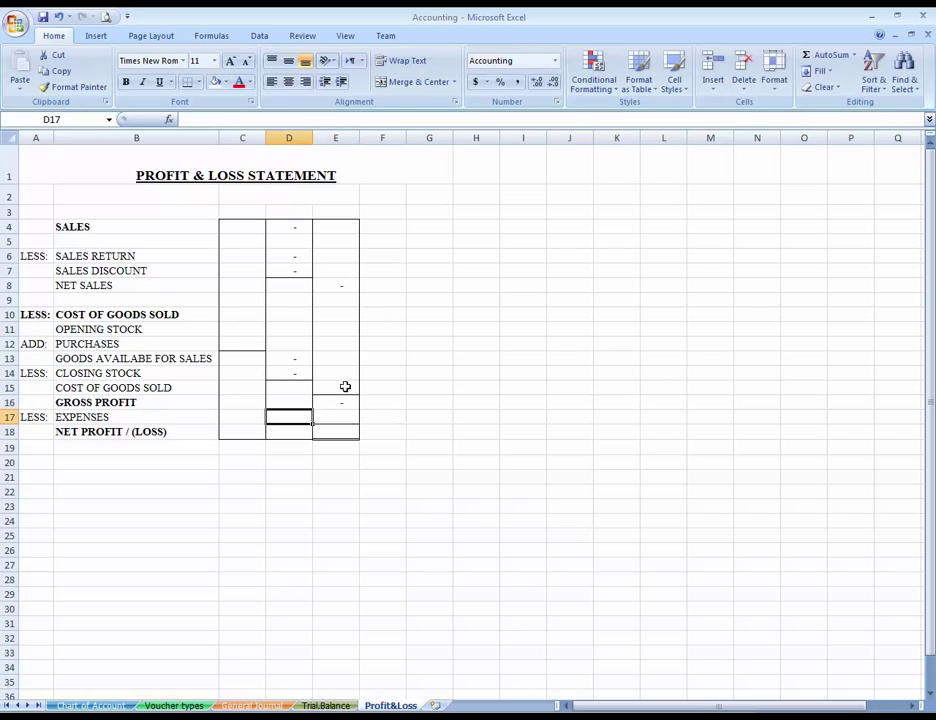
pyautogui.write('0')
pyautogui.press('Return')
# Step: Enter =E16-E17 in E18 as the net profit formula
pyautogui.press('Down')
pyautogui.press('Down')
pyautogui.press('Up')
pyautogui.press('Up')
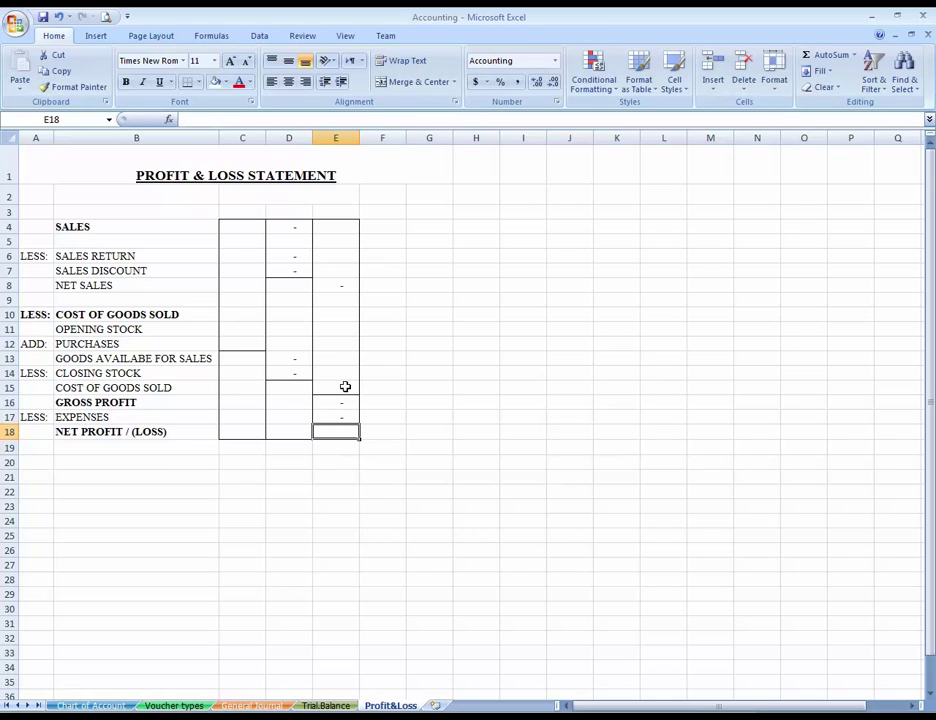
pyautogui.write('=')
pyautogui.press('Up')
pyautogui.press('Up')
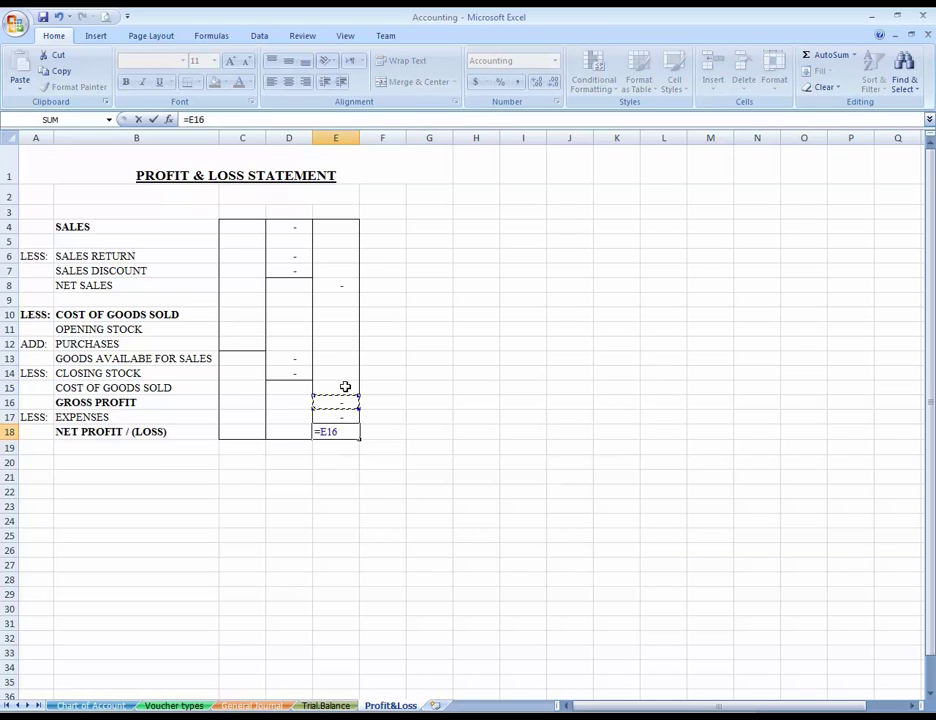
pyautogui.write('-')
pyautogui.press('Up')
pyautogui.press('Return')
# Step: Return to E18 and check its formula in the formula bar
pyautogui.press('Up')
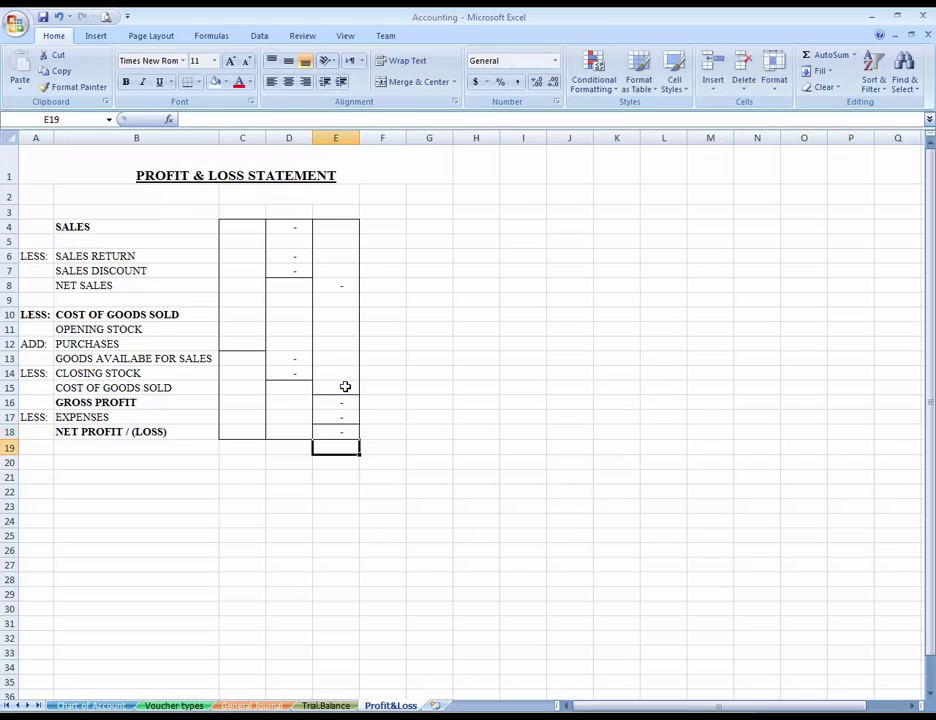
pyautogui.press('Left')
pyautogui.press('Left')
pyautogui.press('Right')
pyautogui.press('Right')
pyautogui.press('Left')
pyautogui.press('Left')
pyautogui.press('Right')
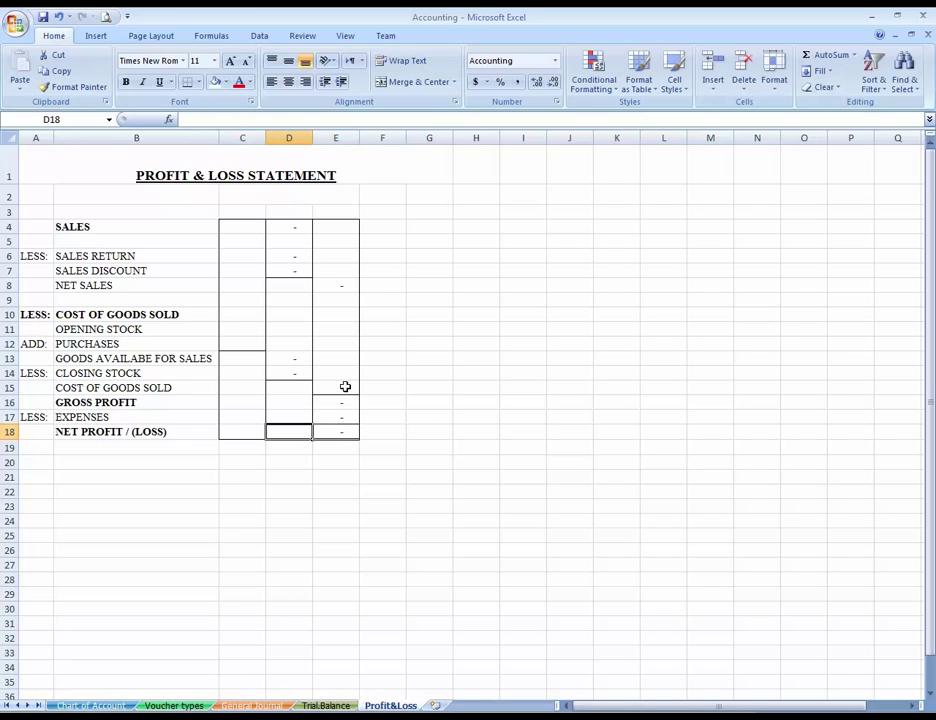
pyautogui.press('Right')
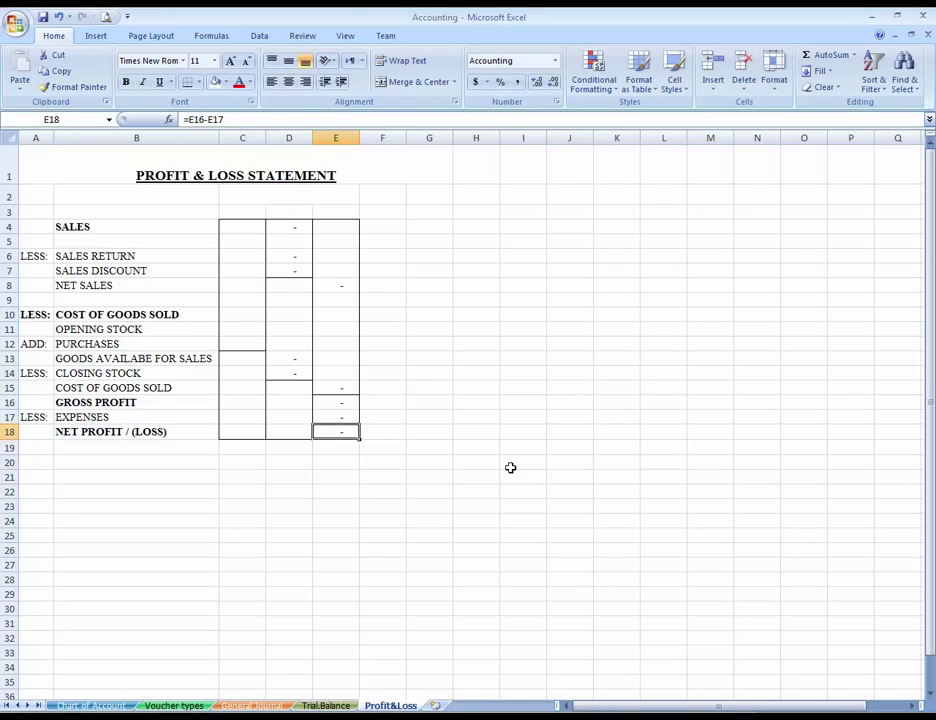
# Step: Unmerge the title from A1:G1 and merge-centre it across A1:E1
pyautogui.click(382, 446)
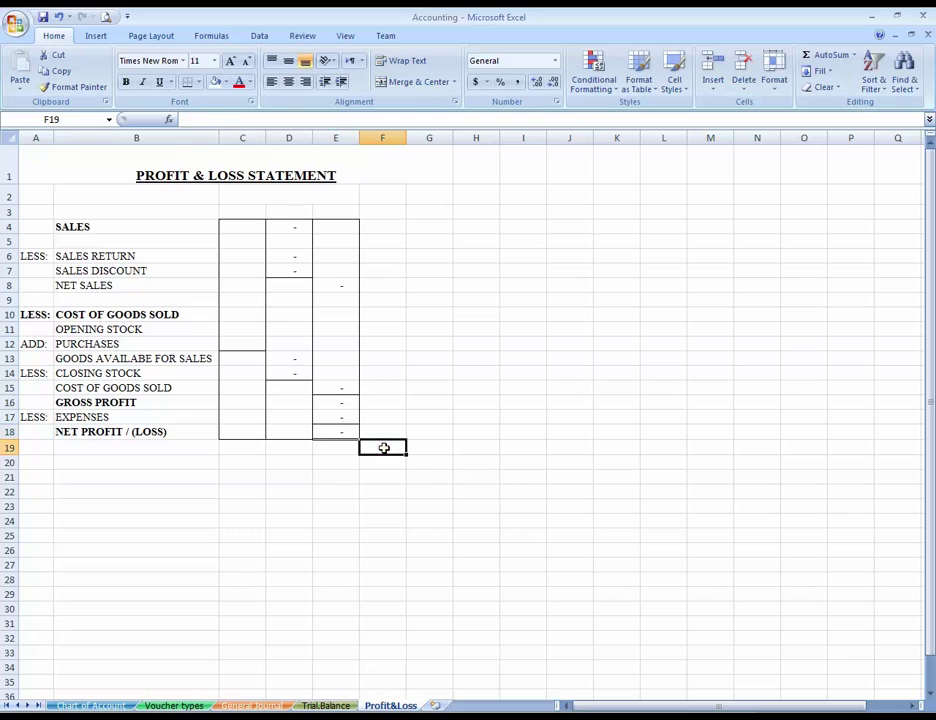
pyautogui.click(372, 163)
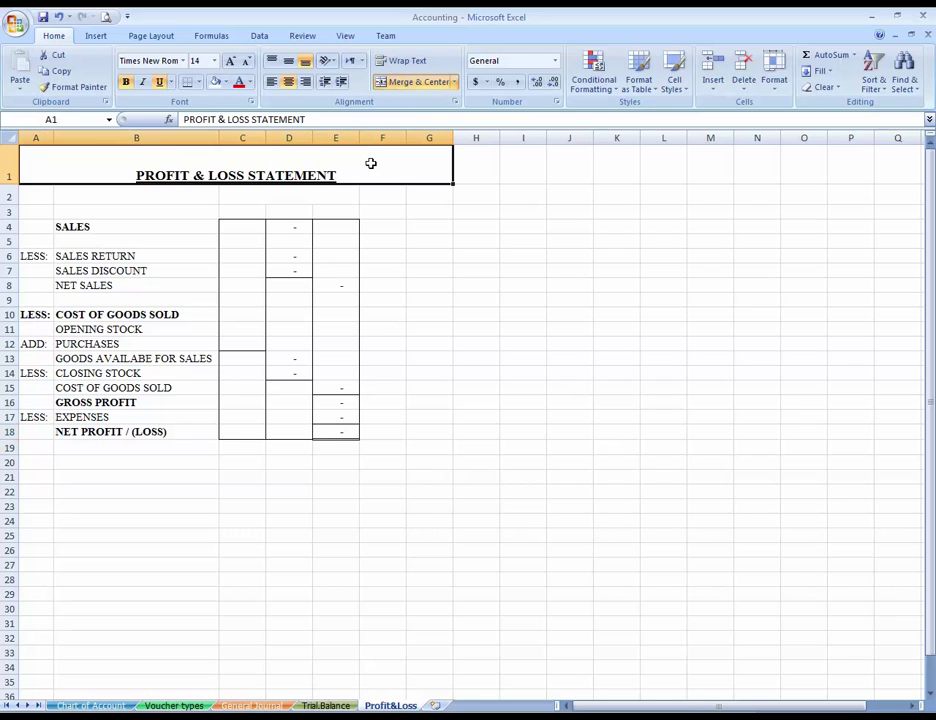
pyautogui.click(415, 85)
pyautogui.press('Left')
pyautogui.hotkey('shift', 'Right')
pyautogui.hotkey('shift', 'Right')
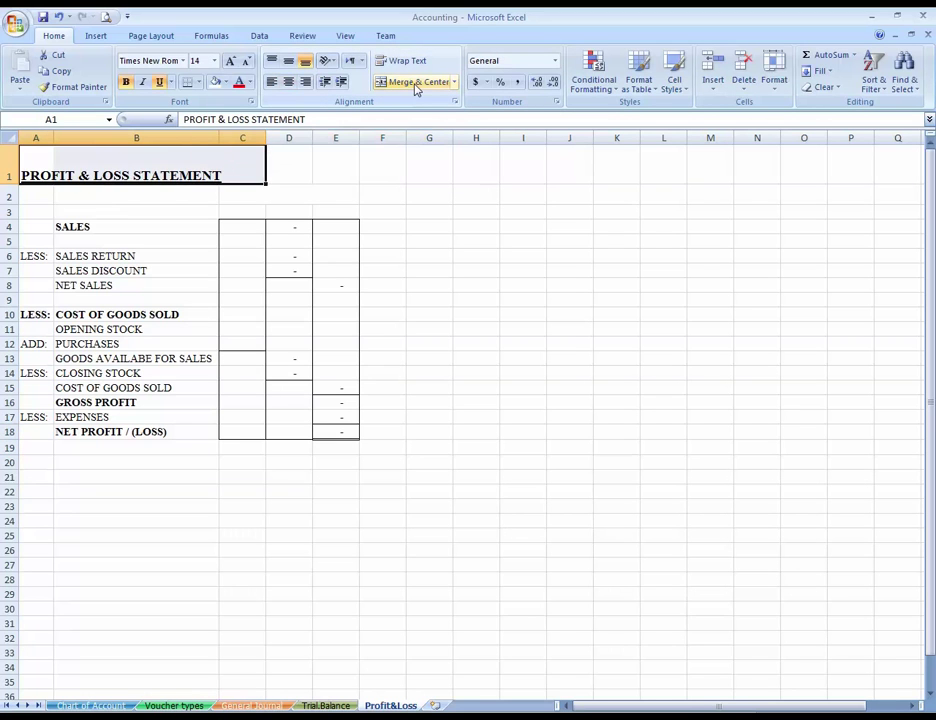
pyautogui.hotkey('shift', 'Right')
pyautogui.hotkey('shift', 'Right')
pyautogui.click(416, 84)
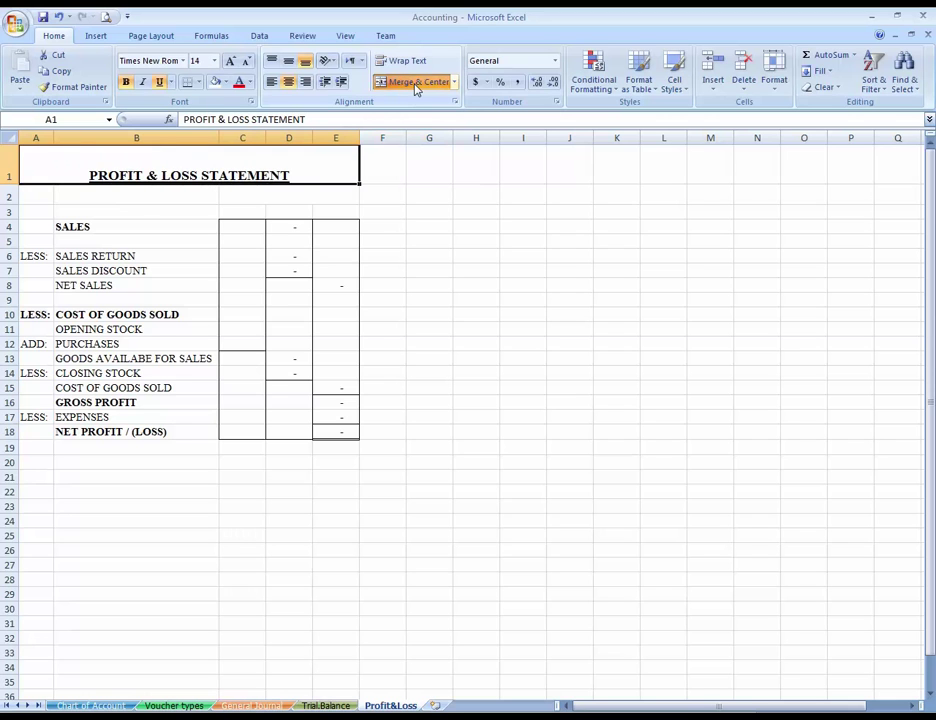
# Step: Put a thick box border around the statement range A1:F19
pyautogui.press('Down')
pyautogui.press('Up')
pyautogui.hotkey('shift', 'Down')
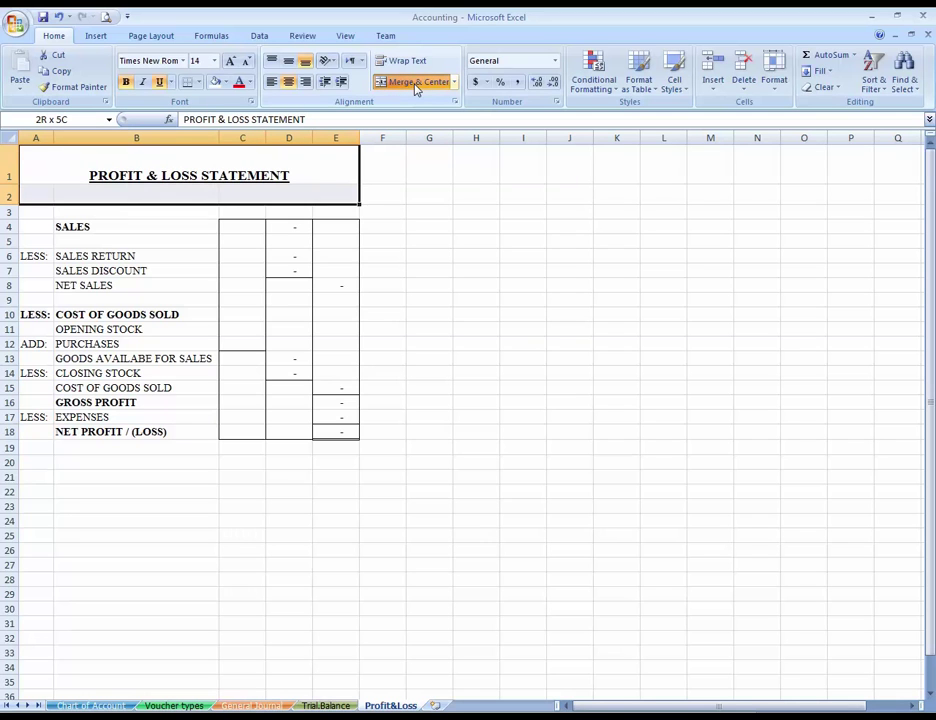
pyautogui.hotkey('shift', 'Down')
pyautogui.hotkey('shift', 'Down')
pyautogui.hotkey('shift', 'Down')
pyautogui.hotkey('shift', 'Down')
pyautogui.hotkey('shift', 'Down')
pyautogui.hotkey('shift', 'Down')
pyautogui.hotkey('shift', 'Down')
pyautogui.hotkey('shift', 'Down')
pyautogui.hotkey('shift', 'Down')
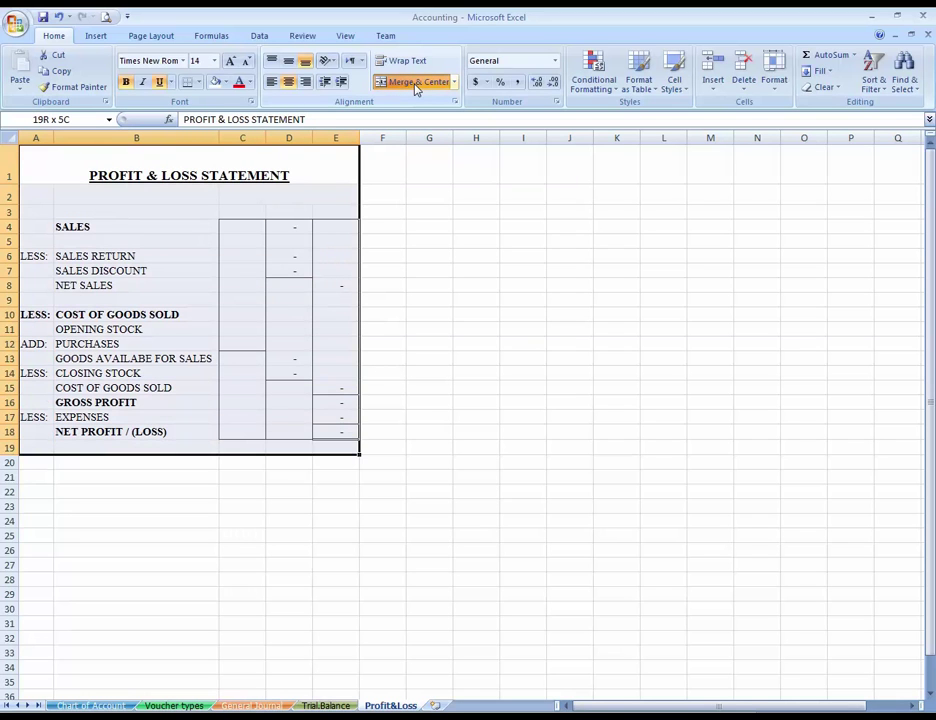
pyautogui.hotkey('shift', 'Right')
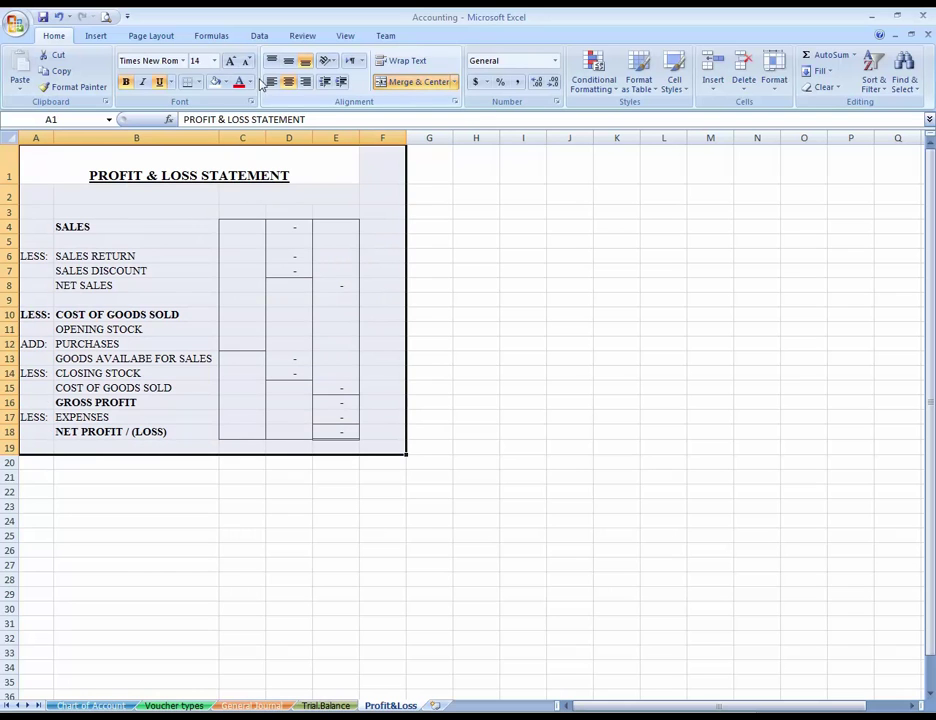
pyautogui.click(198, 82)
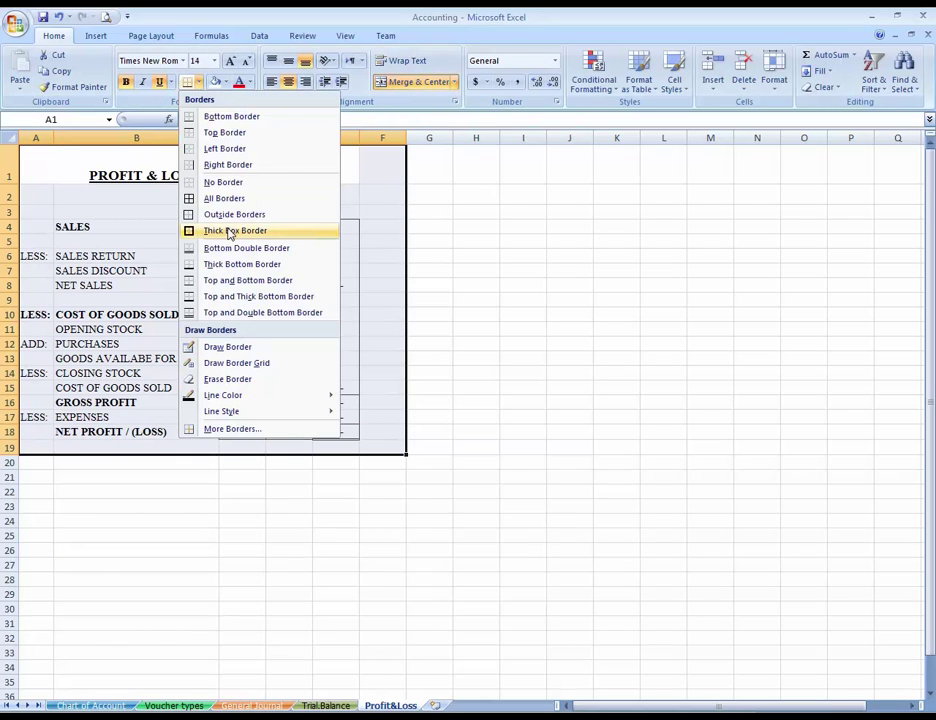
pyautogui.click(230, 232)
# Step: Re-centre the title across A1:F1, then select C3:E3
pyautogui.press('Down')
pyautogui.press('Up')
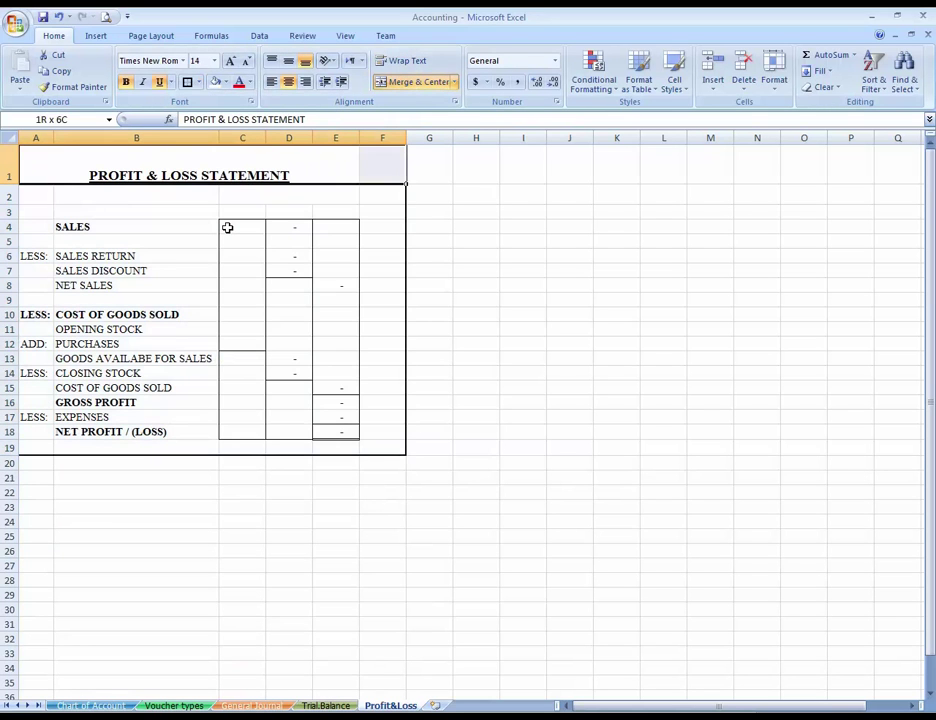
pyautogui.click(422, 86)
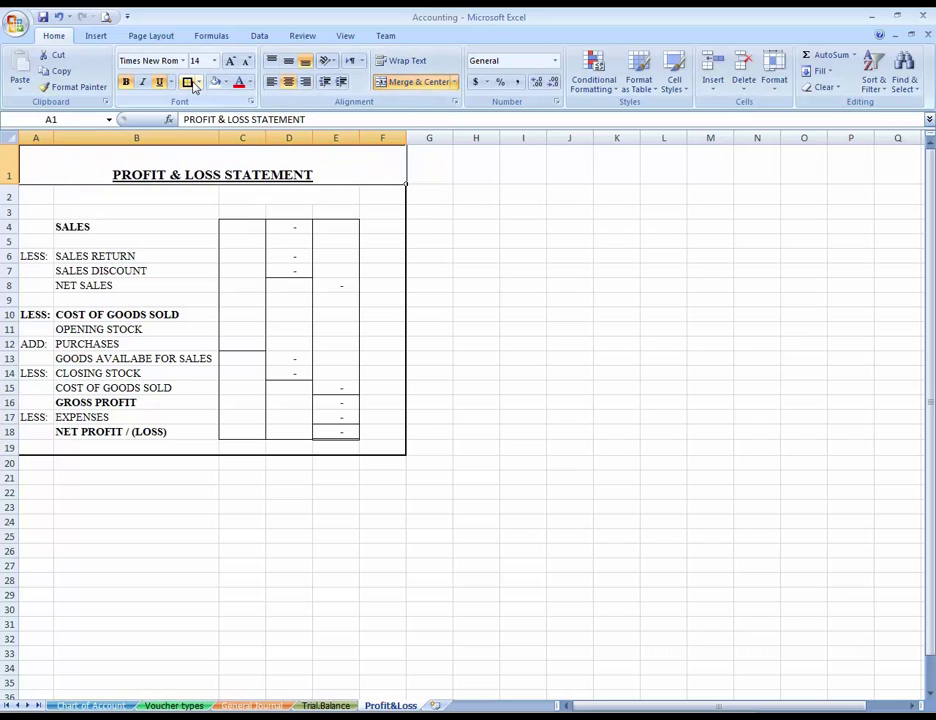
pyautogui.press('Down')
pyautogui.press('Down')
pyautogui.press('Right')
pyautogui.press('Right')
pyautogui.hotkey('shift', 'Right')
pyautogui.hotkey('shift', 'Right')
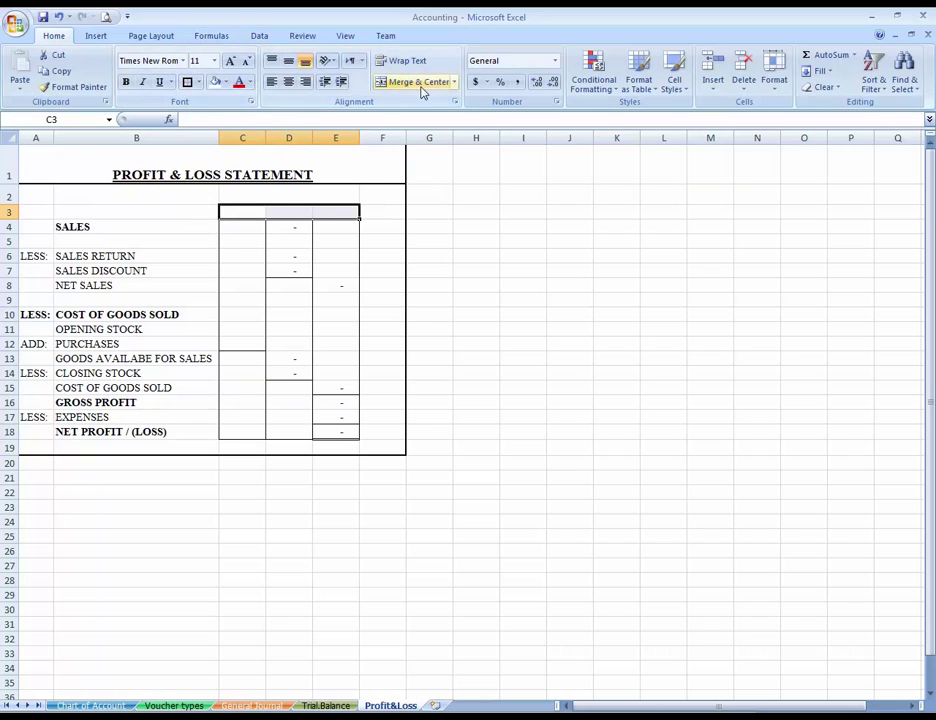
# Step: Merge C3:E3 into one header cell formatted bold and underlined
pyautogui.click(421, 85)
pyautogui.hotkey('ctrl', 'b')
pyautogui.hotkey('ctrl', 'u')
pyautogui.hotkey('ctrl', 'shift', '.')
pyautogui.hotkey('ctrl', 'shift', '.')
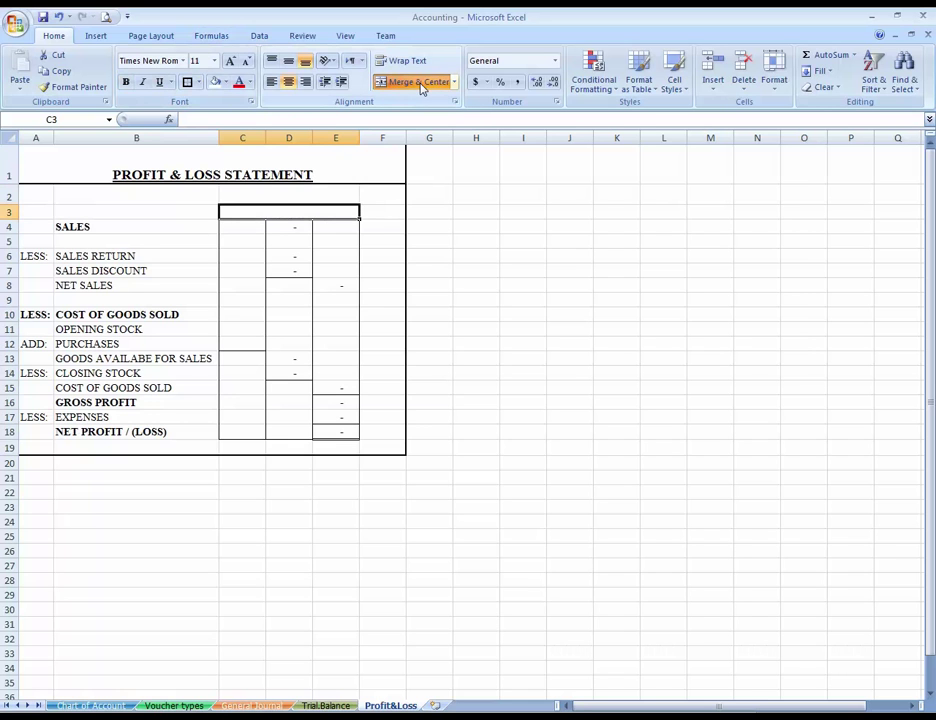
# Step: Give the merged C3 header cell a box border
pyautogui.hotkey('shift', 'Down')
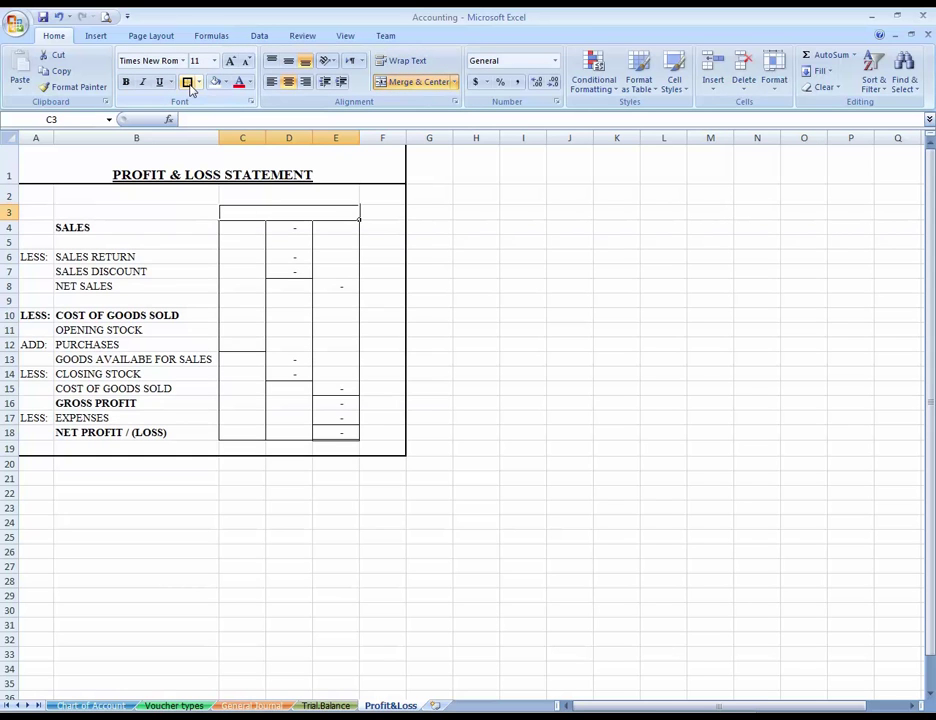
pyautogui.hotkey('shift', 'Down')
pyautogui.hotkey('shift', 'Down')
pyautogui.hotkey('shift', 'Down')
pyautogui.hotkey('shift', 'Down')
pyautogui.hotkey('shift', 'Down')
pyautogui.hotkey('shift', 'Down')
pyautogui.hotkey('shift', 'Down')
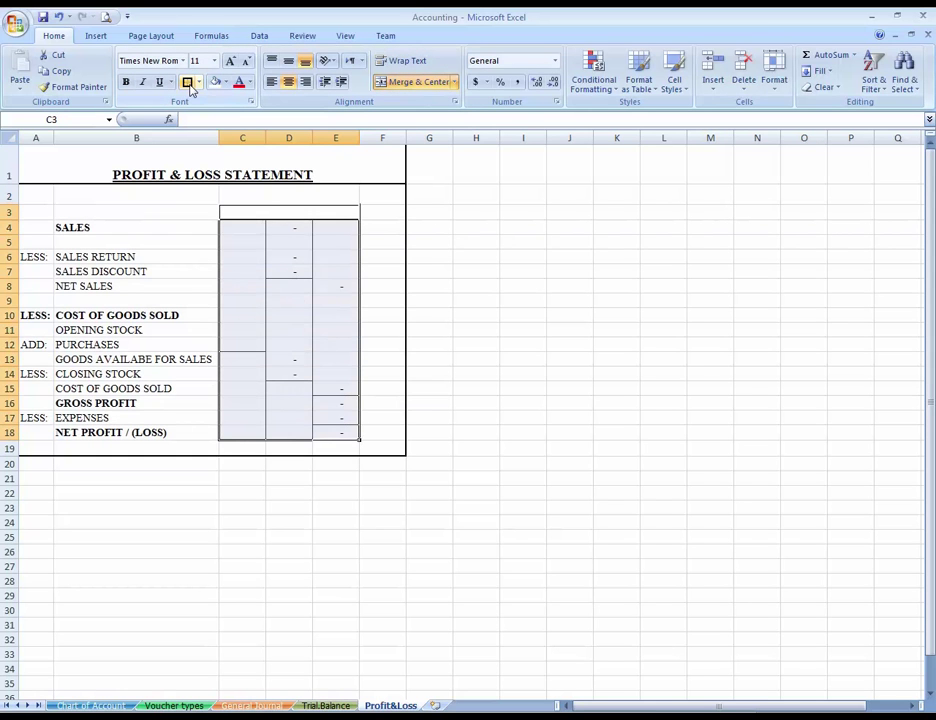
pyautogui.press('Up')
pyautogui.press('Down')
pyautogui.press('Down')
pyautogui.press('Up')
pyautogui.click(188, 82)
pyautogui.press('Right')
pyautogui.press('Right')
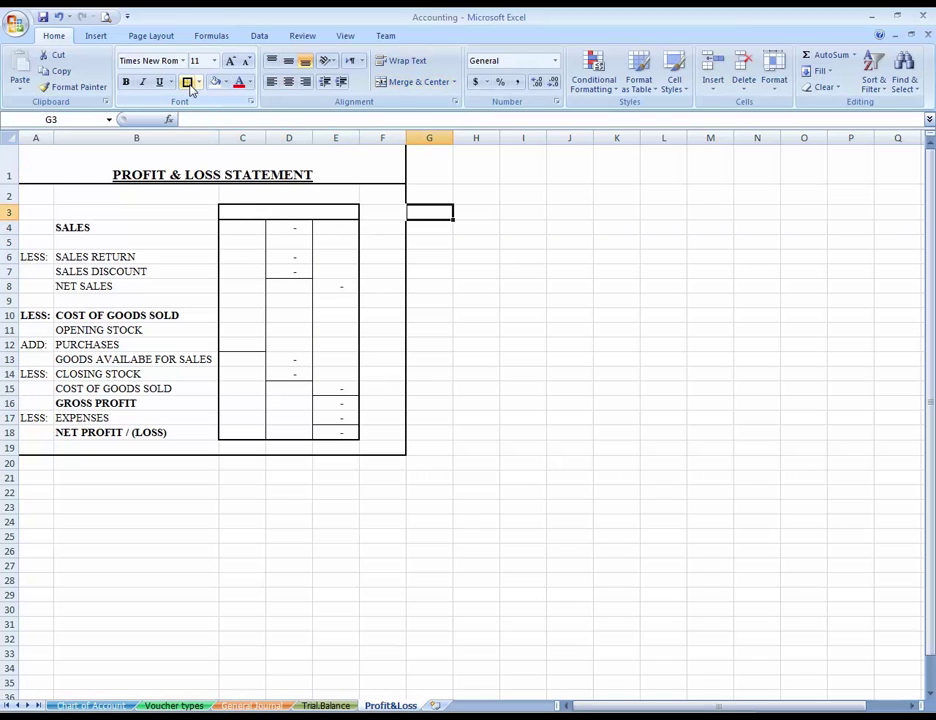
# Step: Turn off the sheet gridlines from the View tab
pyautogui.click(345, 36)
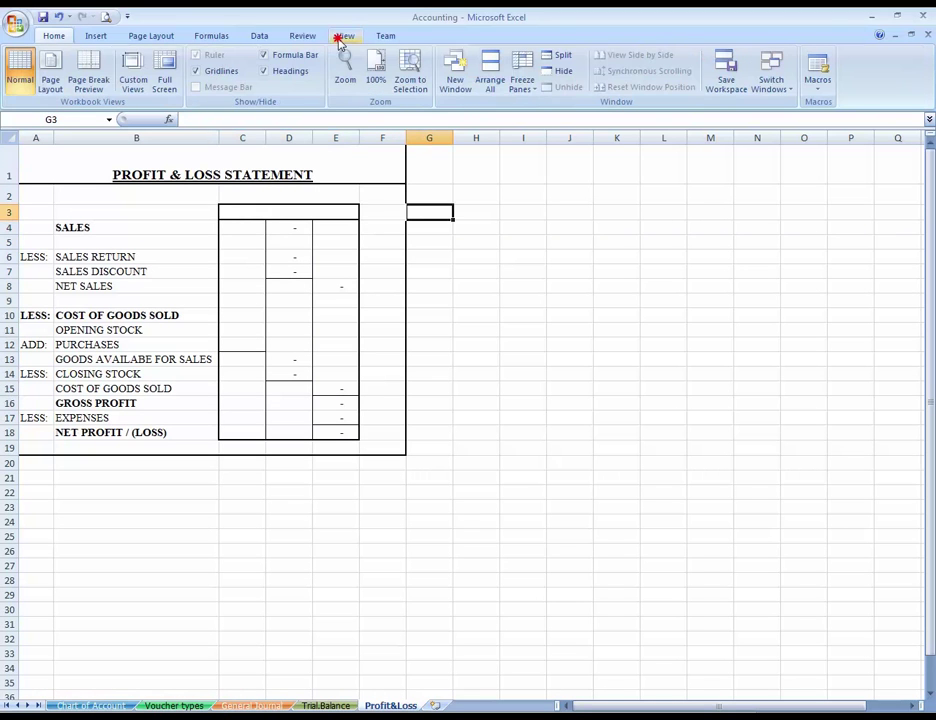
pyautogui.click(197, 71)
pyautogui.press('Up')
# Step: Hide every column from H through the last column
pyautogui.click(430, 138)
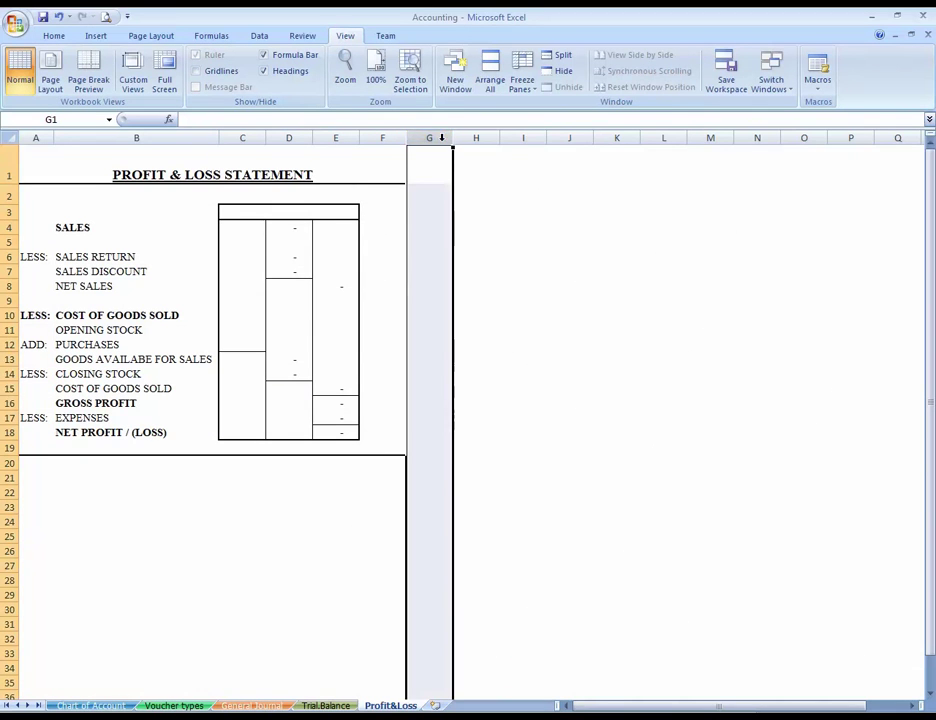
pyautogui.click(476, 137)
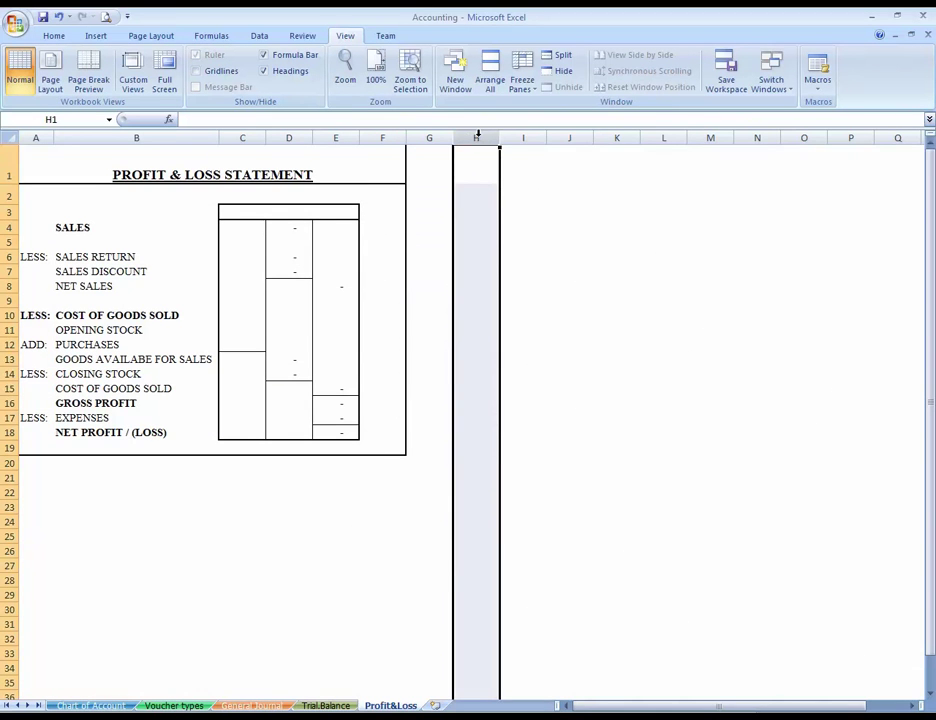
pyautogui.hotkey('ctrl', 'shift', 'Right')
pyautogui.rightClick(473, 141)
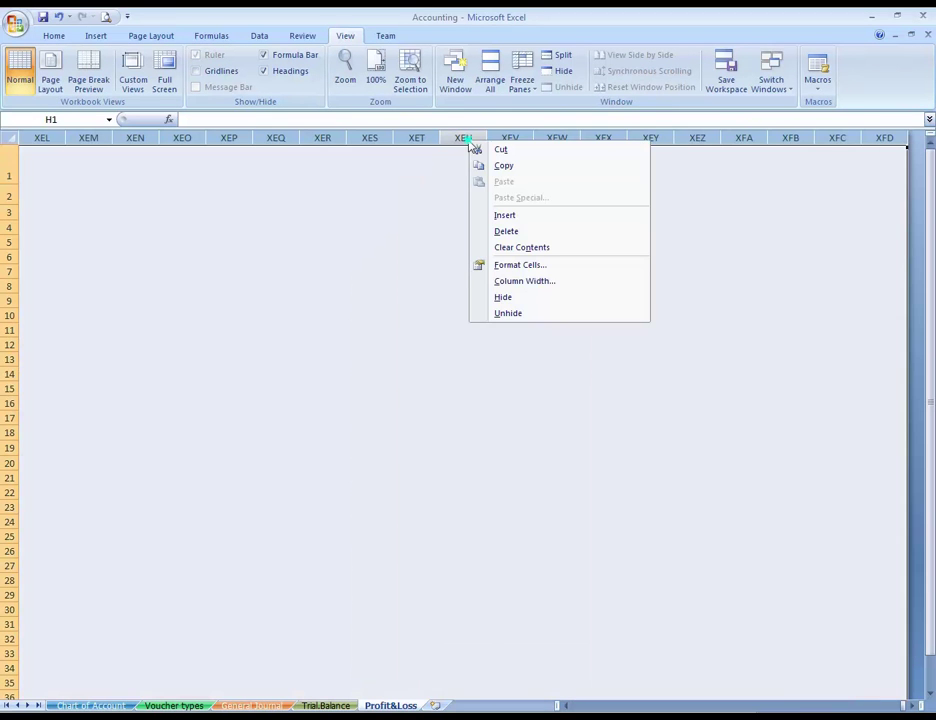
pyautogui.click(532, 296)
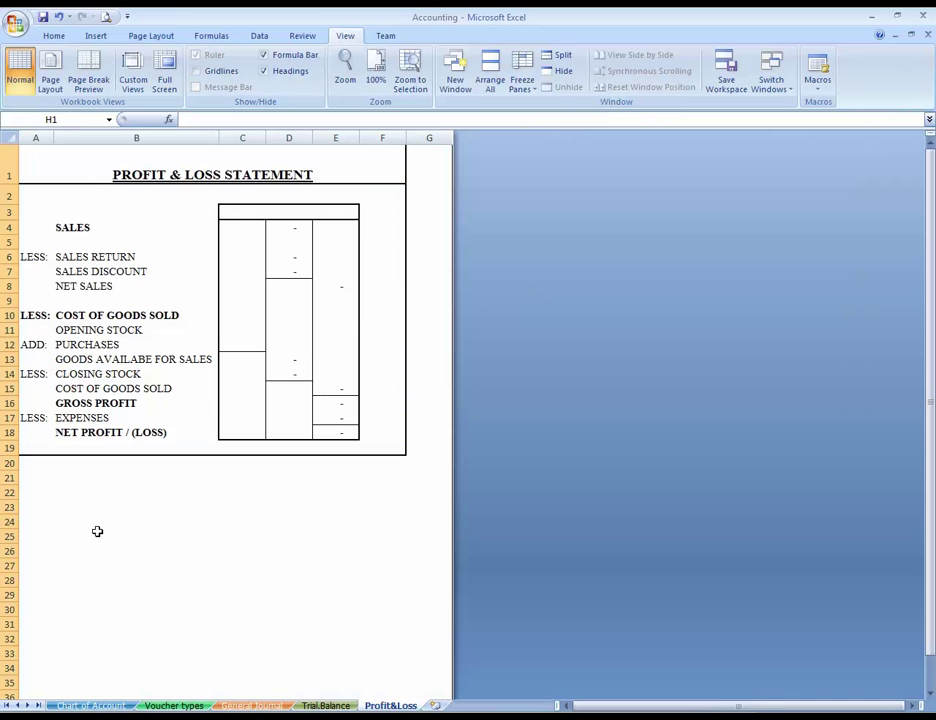
# Step: Hide every row from 21 through the last row
pyautogui.click(7, 477)
pyautogui.hotkey('ctrl', 'shift', 'Down')
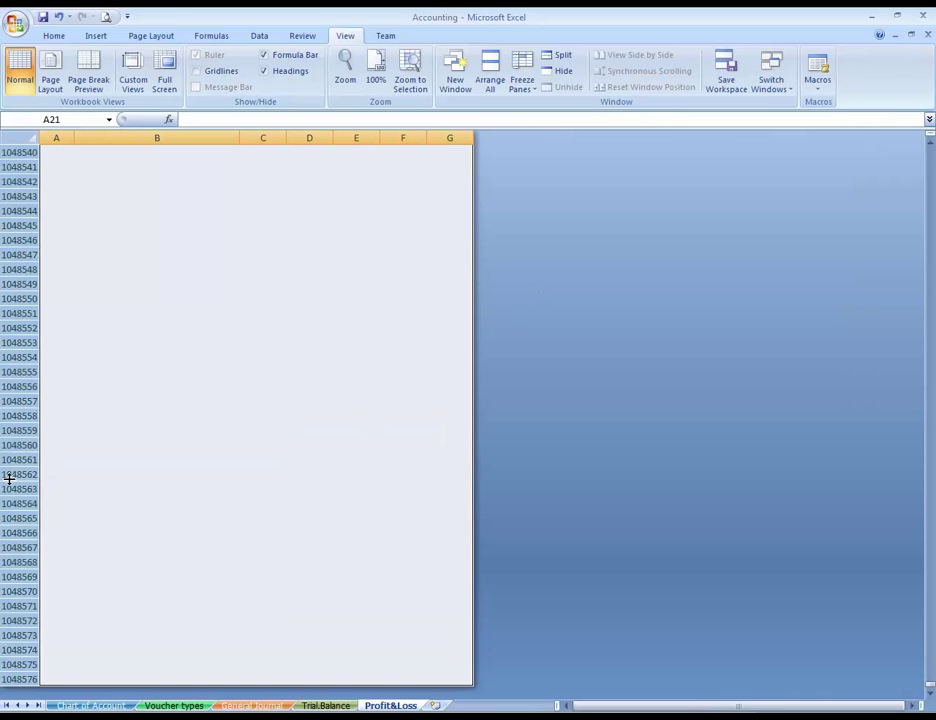
pyautogui.rightClick(20, 459)
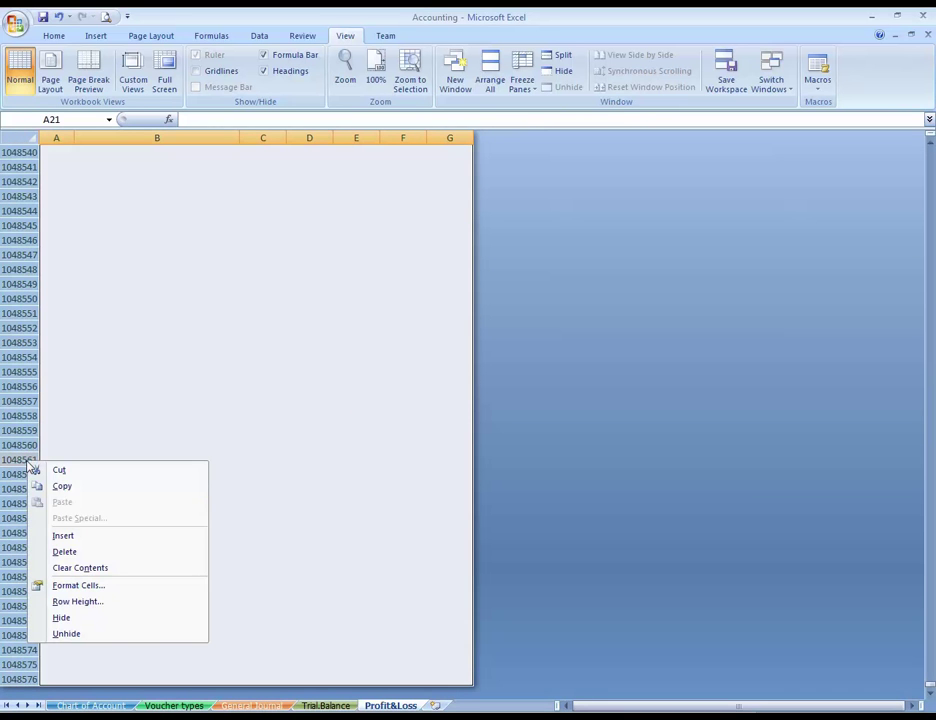
pyautogui.click(100, 619)
# Step: Review the finished statement, ending on the SALES cell
pyautogui.scroll(1, 331, 438)
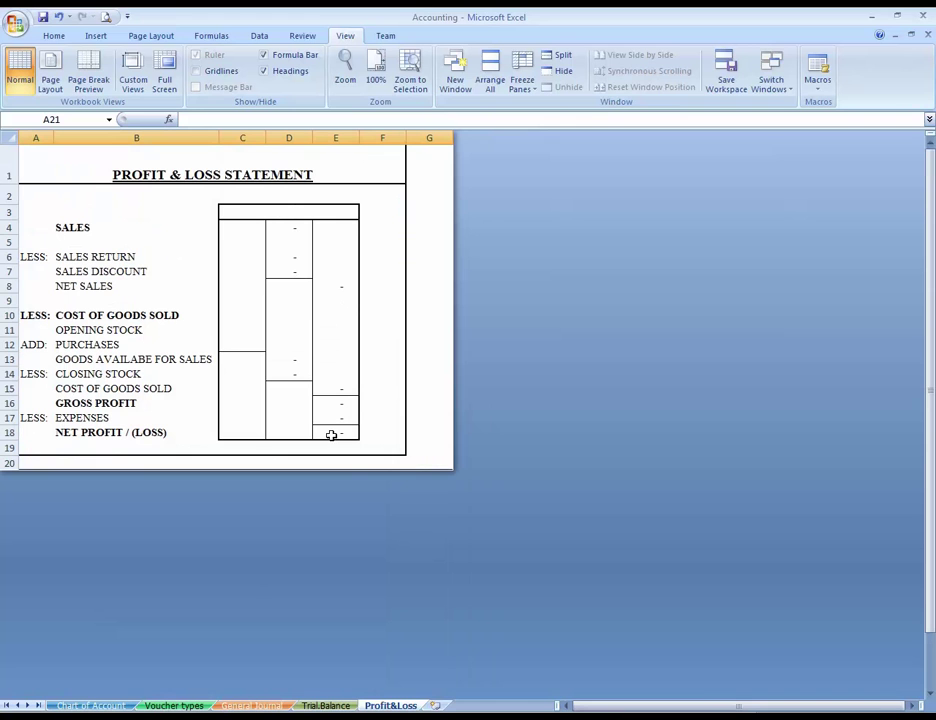
pyautogui.click(420, 295)
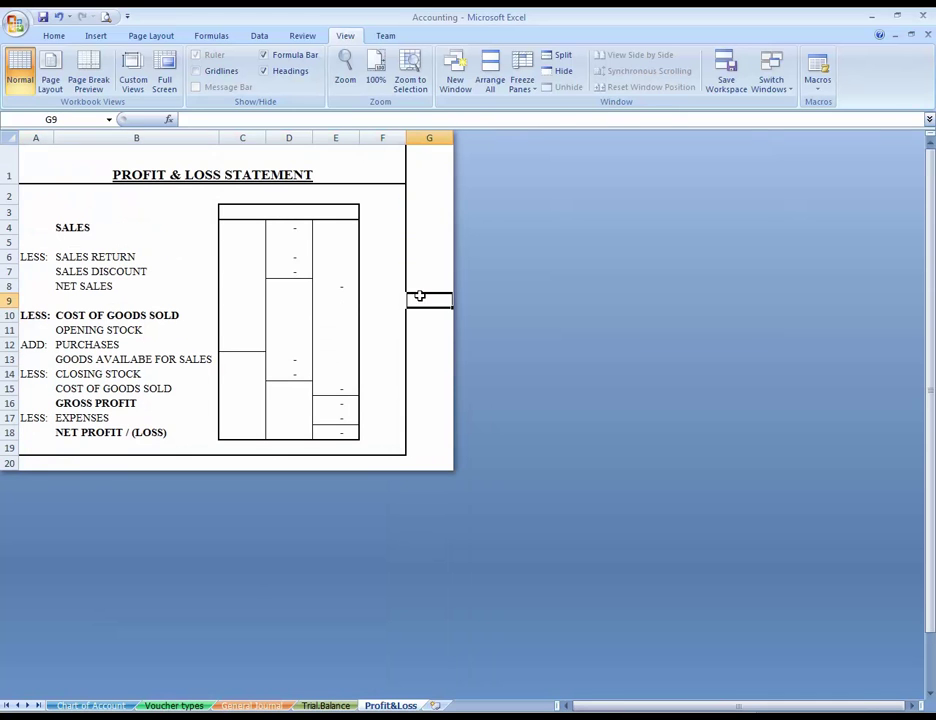
pyautogui.click(307, 214)
pyautogui.click(307, 176)
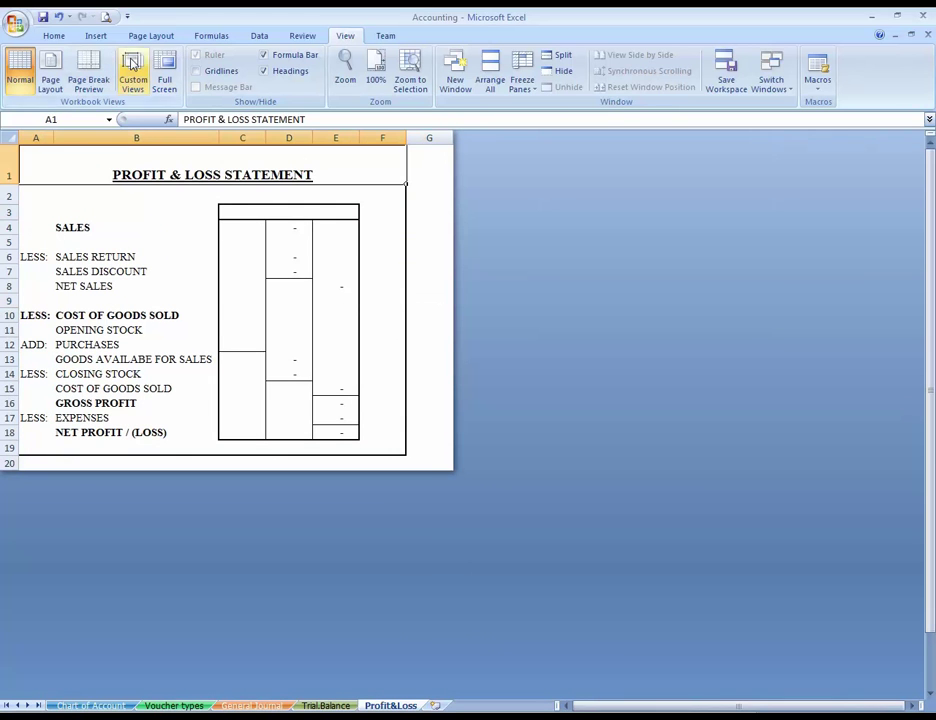
pyautogui.click(440, 211)
pyautogui.click(360, 168)
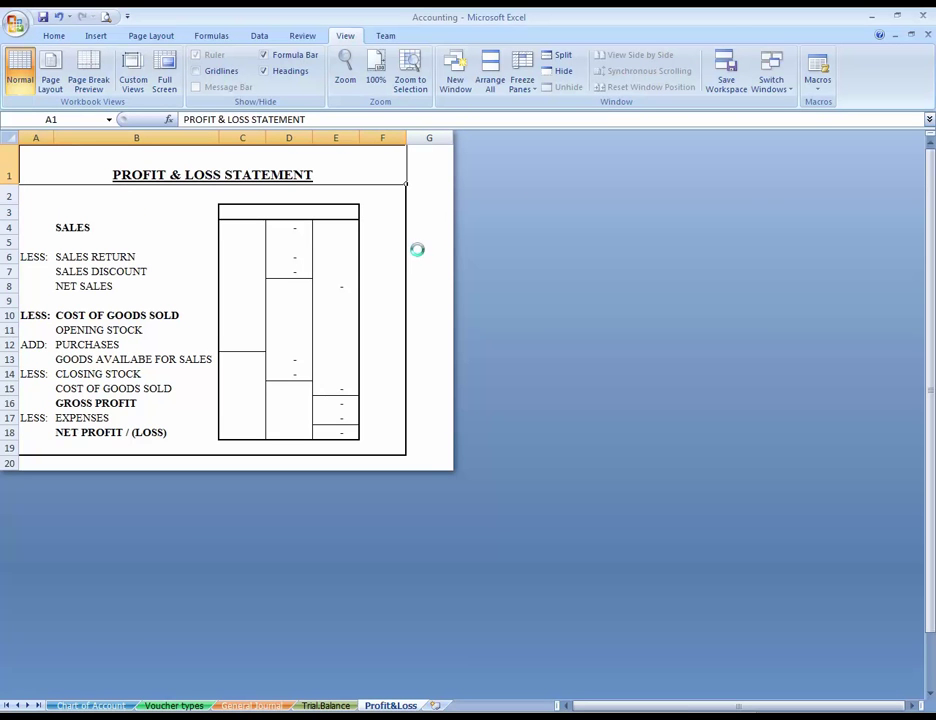
pyautogui.click(323, 216)
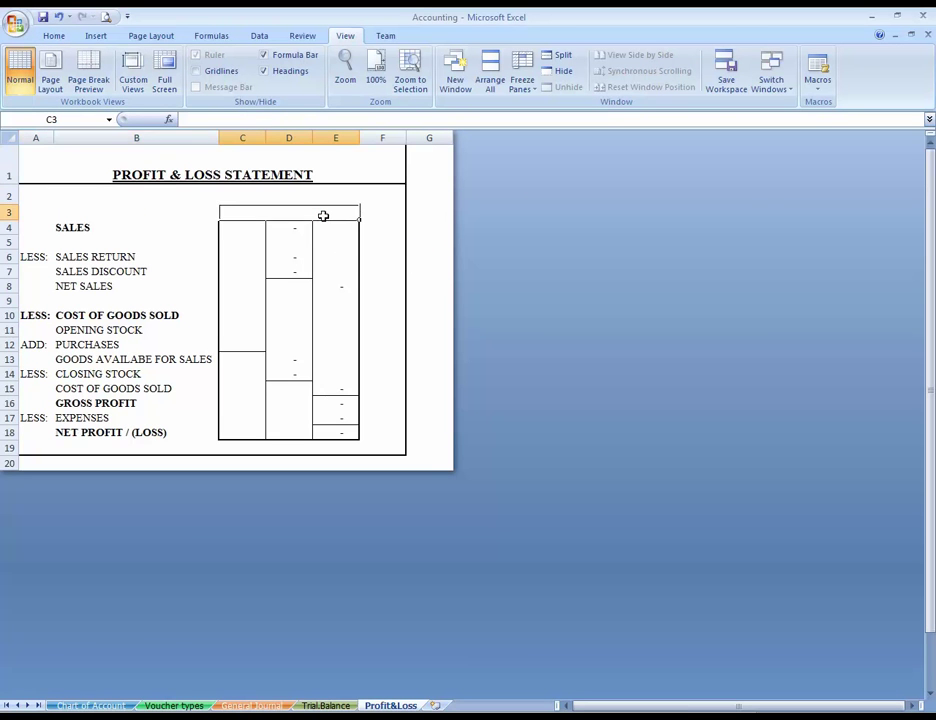
pyautogui.press('Left')
pyautogui.press('Left')
pyautogui.press('Right')
pyautogui.press('Down')
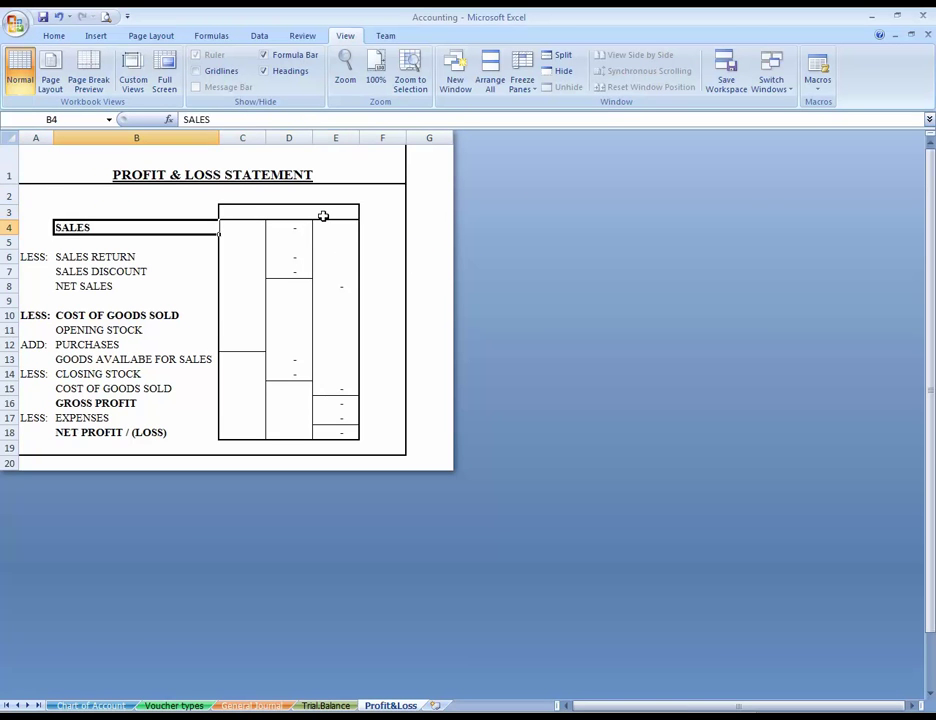